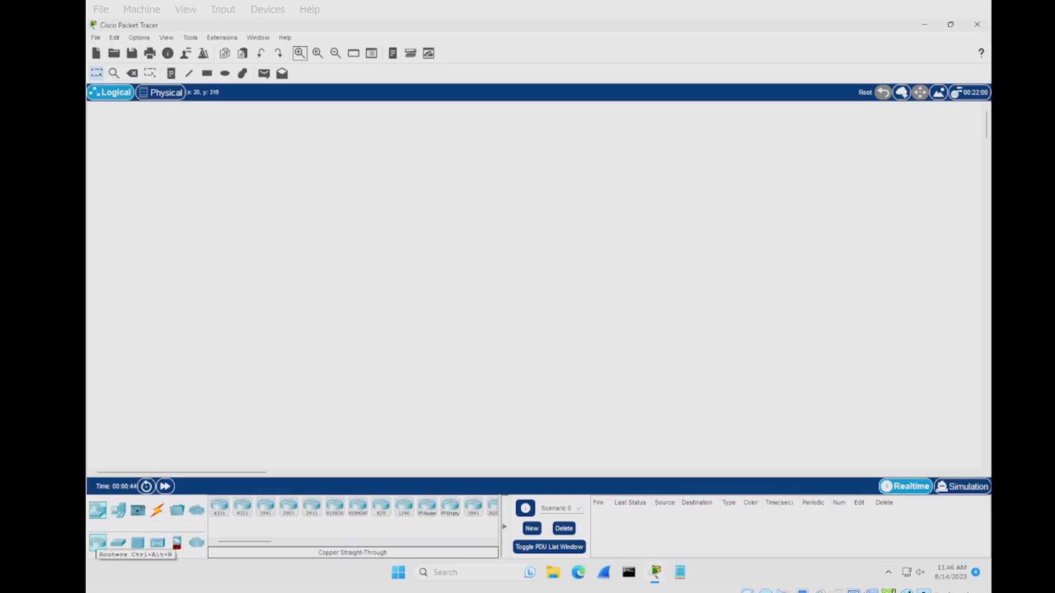
- Place a 2911 router in the workspace and move it to the upper centre of the topology
left_click_drag(312, 508, 464, 228)
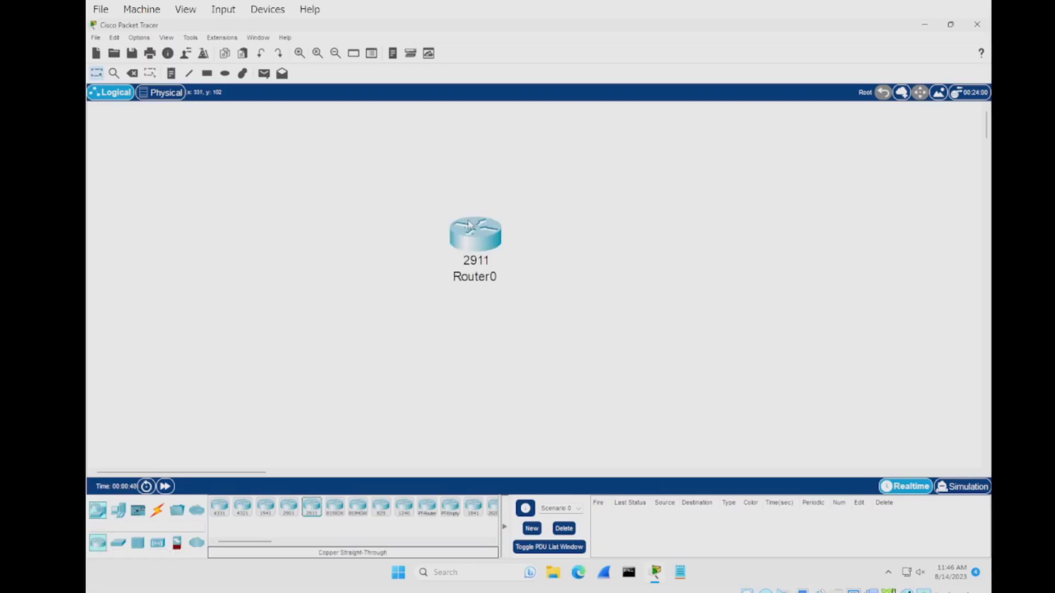
mouse_move(472, 232)
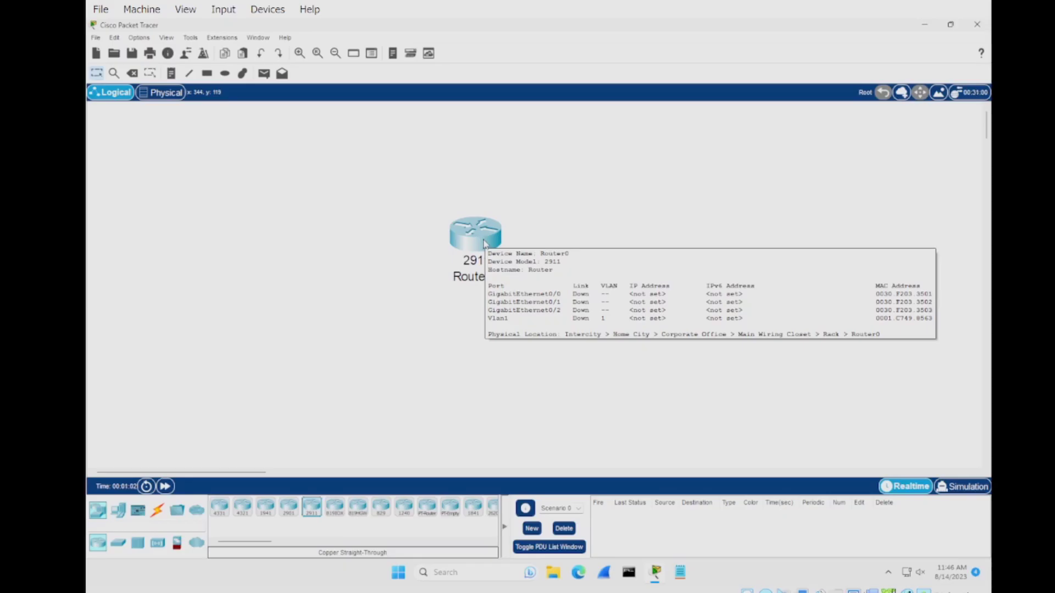
left_click_drag(483, 240, 480, 155)
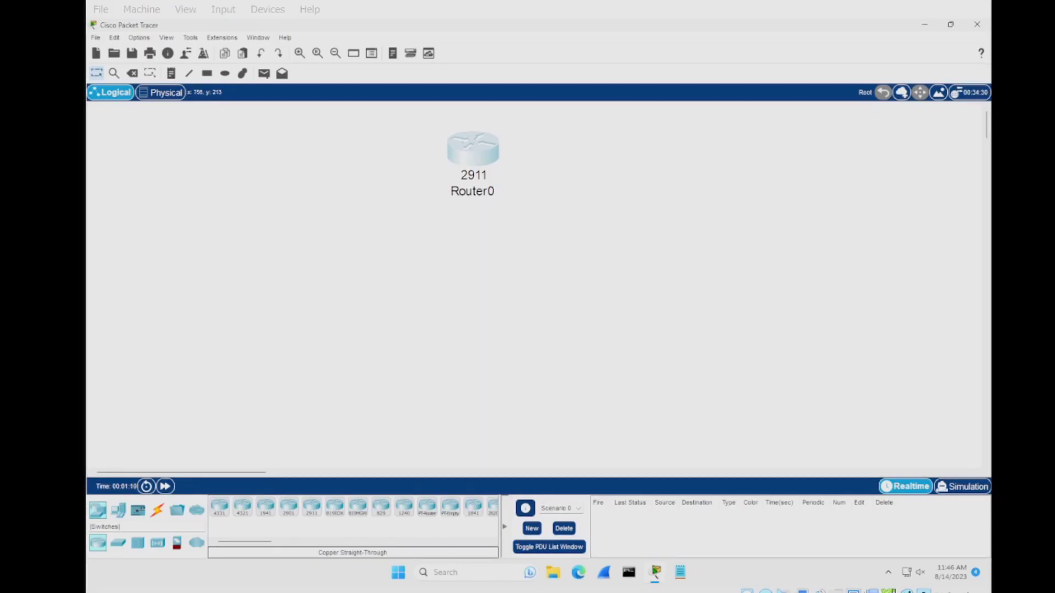
- Add two 2960 switches below the router, one on each side, and adjust the spacing between the devices
left_click(117, 544)
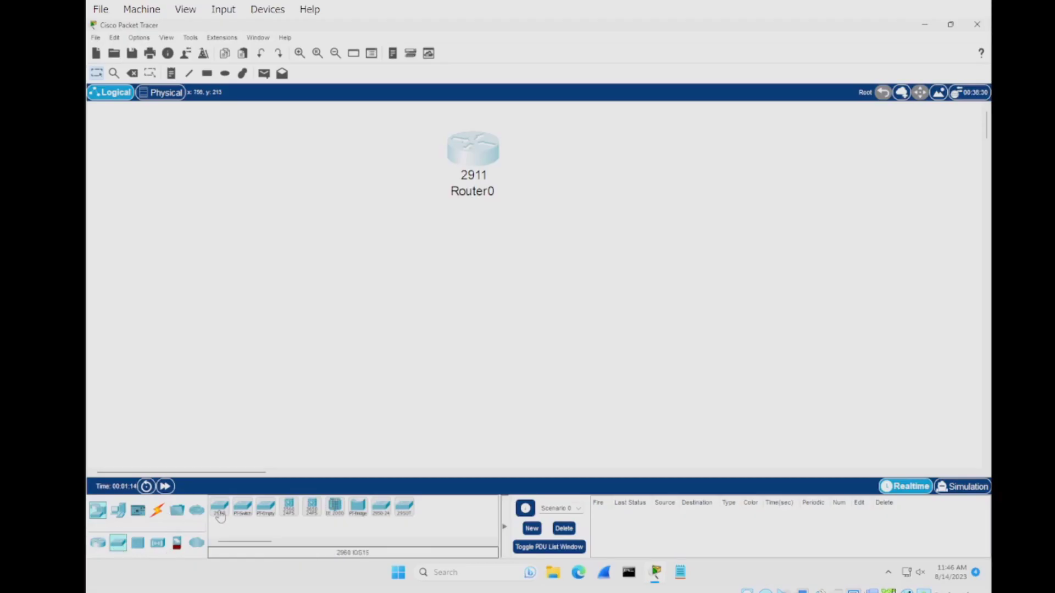
left_click_drag(220, 514, 320, 245)
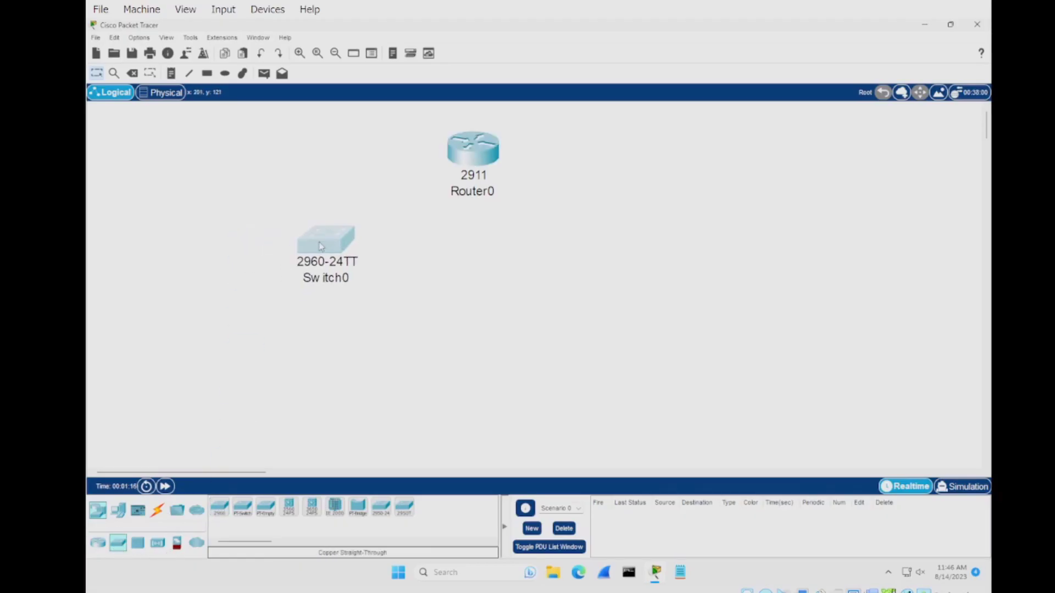
left_click(574, 245)
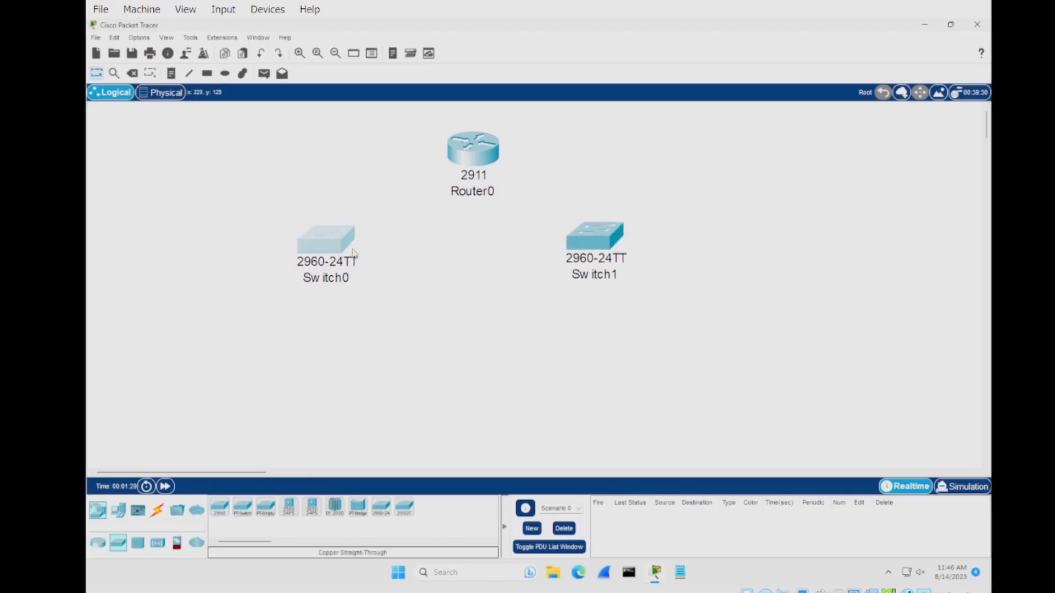
left_click_drag(353, 253, 362, 252)
left_click_drag(472, 153, 467, 153)
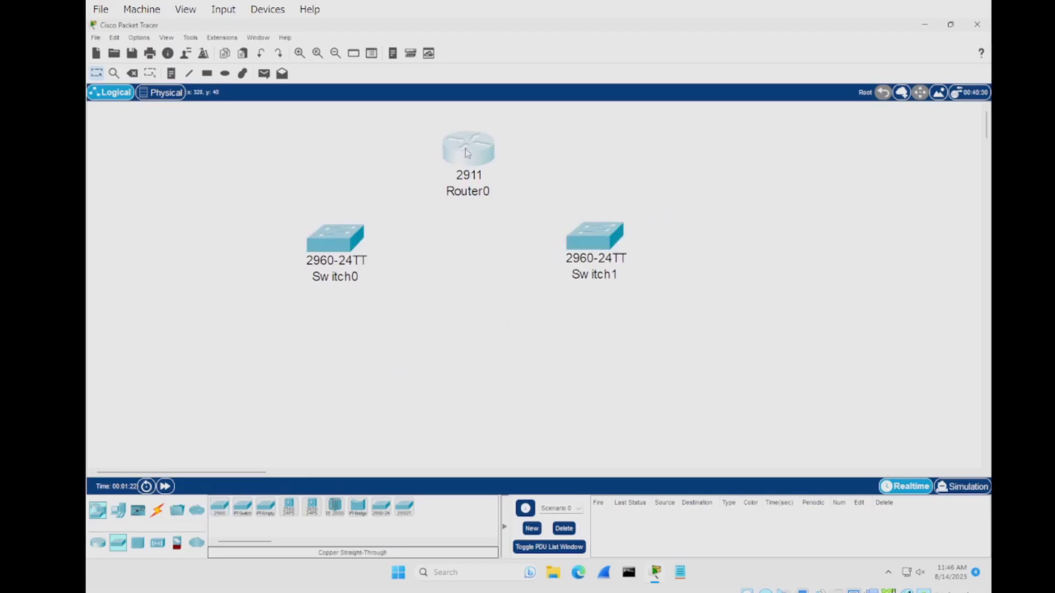
- Add a PC, set its display name to PC1, and position it below and left of Switch0
left_click(117, 512)
left_click(219, 508)
left_click(240, 367)
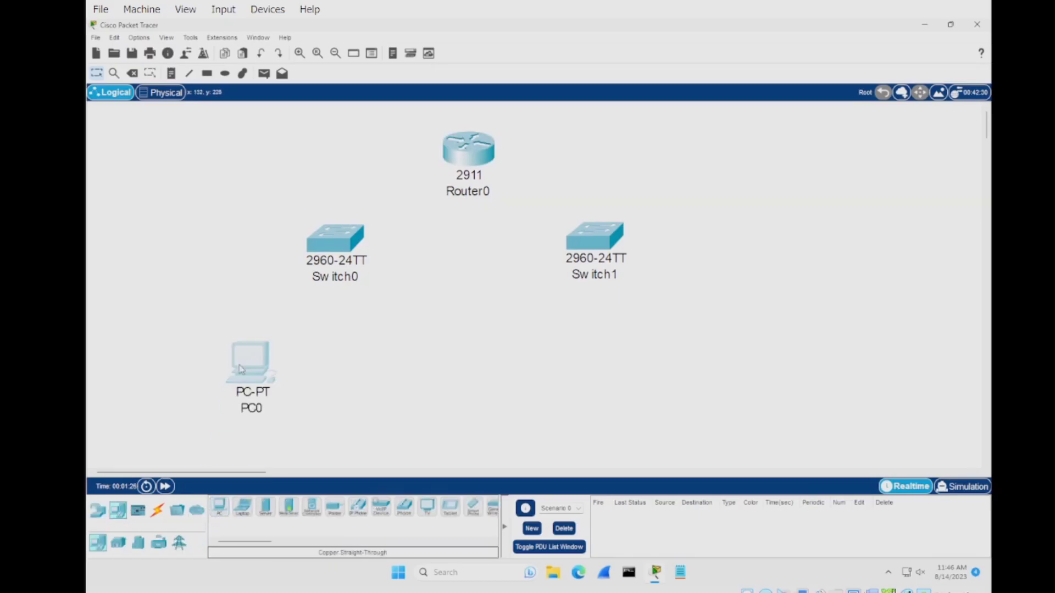
left_click(240, 367)
left_click(432, 145)
left_click(540, 199)
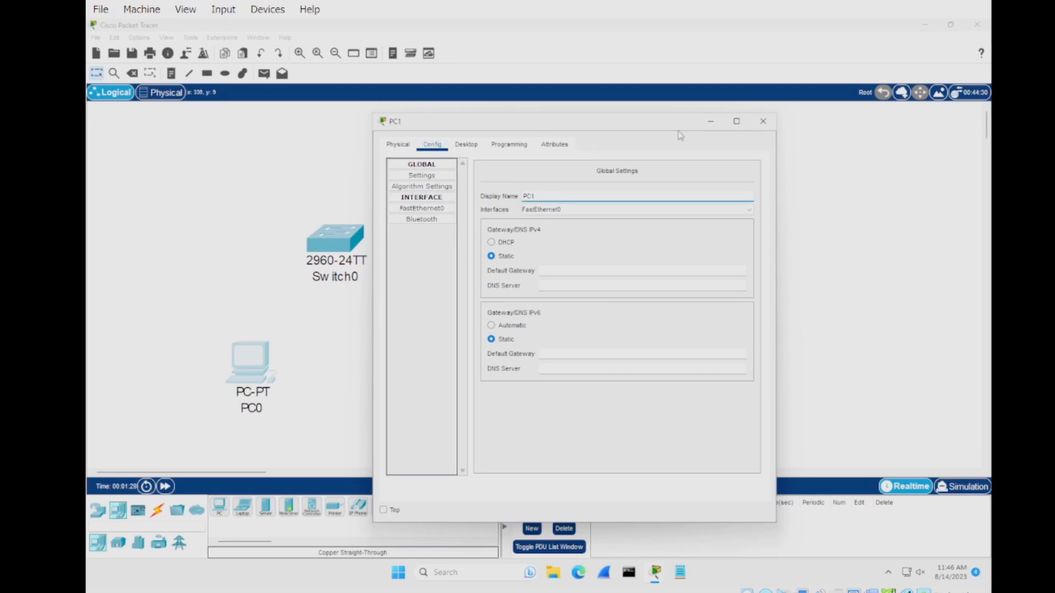
left_click(763, 121)
left_click_drag(232, 357, 202, 323)
- Add three more PCs in a row with PC1, one below Switch0 and two below Switch1
left_click_drag(227, 506, 407, 334)
left_click(220, 507)
left_click(525, 353)
left_click_drag(525, 353, 513, 334)
left_click(219, 506)
left_click(678, 308)
left_click_drag(678, 307, 671, 333)
- Move the Switch1 group with its two PCs further right and the Switch0 group with its two PCs further left
left_click_drag(733, 419, 484, 239)
left_click_drag(512, 315, 537, 315)
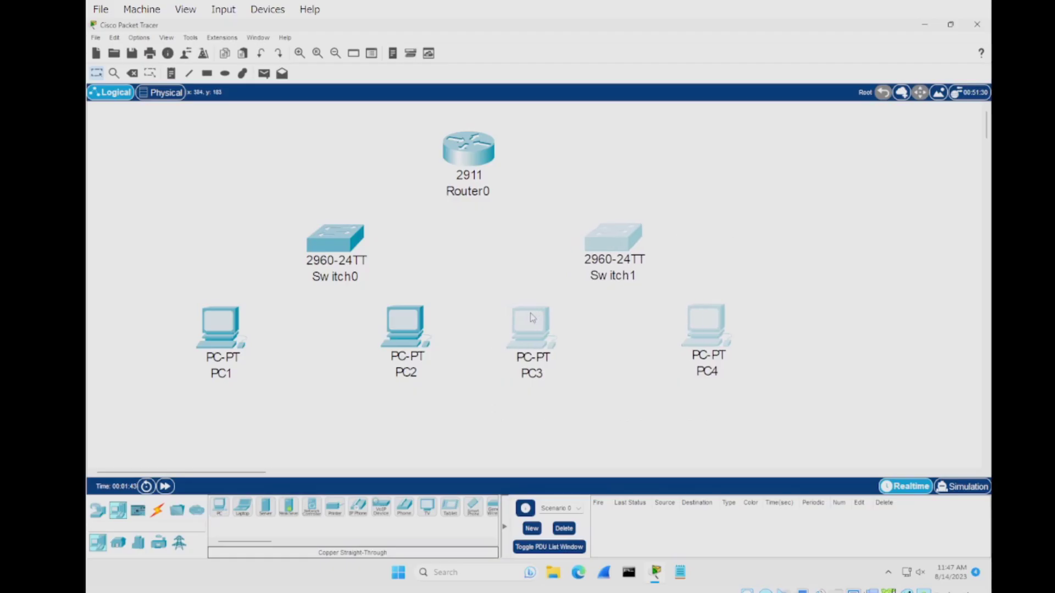
left_click_drag(420, 407, 173, 227)
left_click_drag(309, 236, 286, 234)
left_click(434, 245)
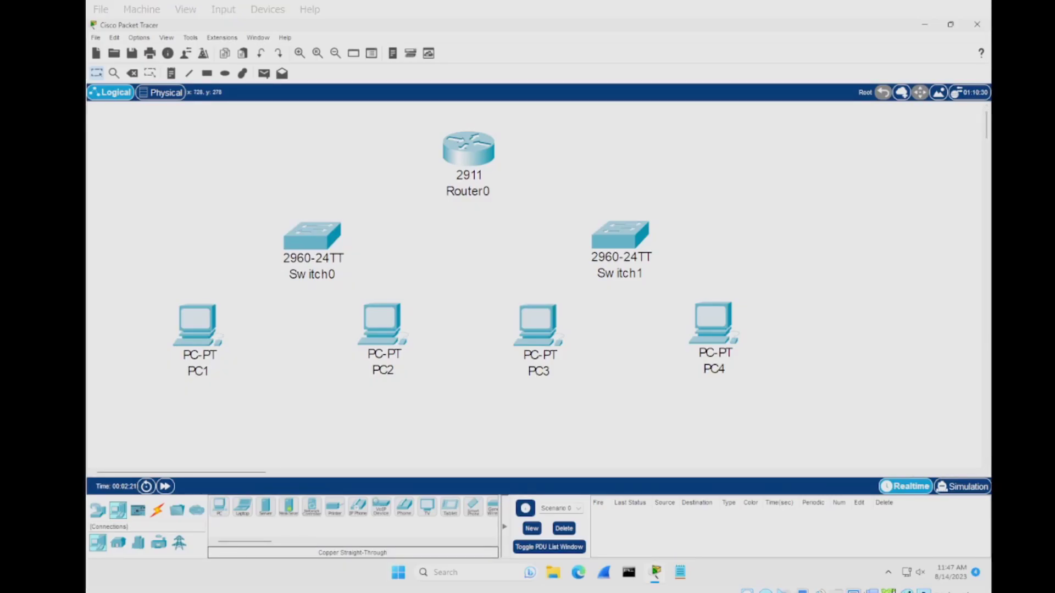
- Connect PC1's FastEthernet0 to Switch0's FastEthernet0/1 with a copper straight-through cable
left_click(157, 511)
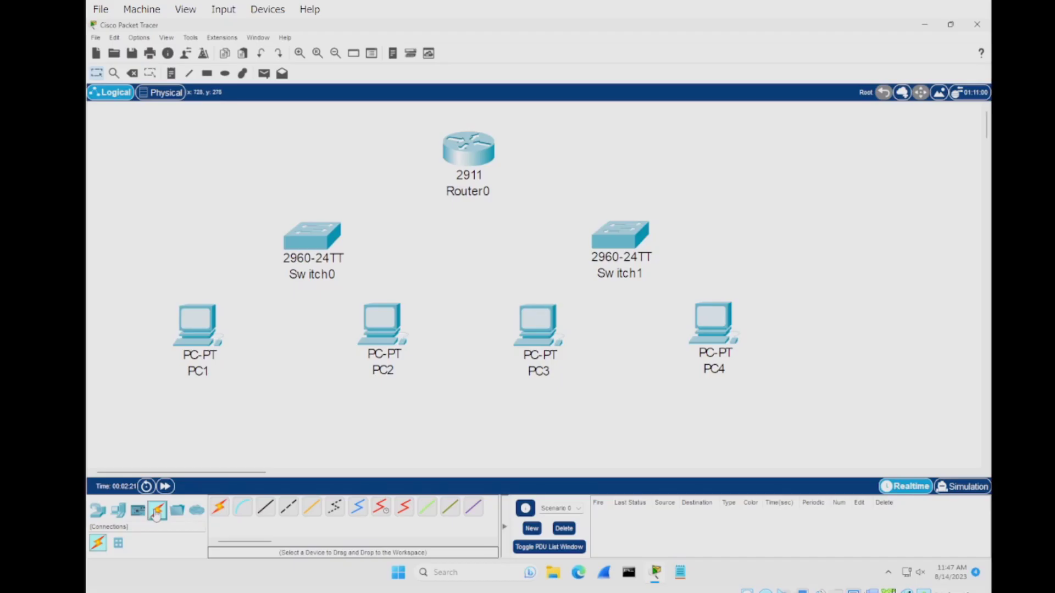
left_click(269, 510)
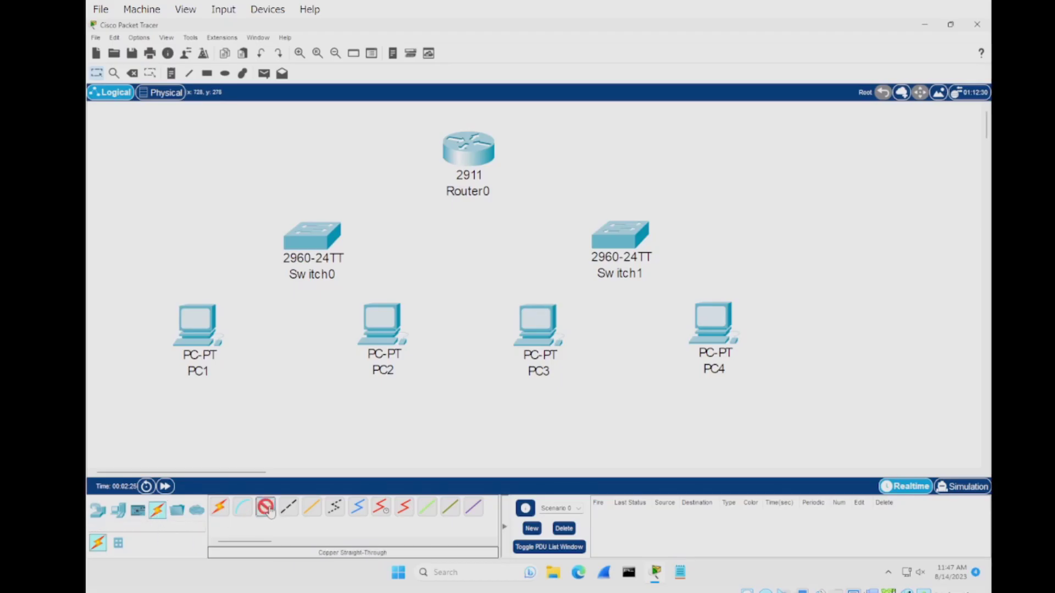
left_click(195, 324)
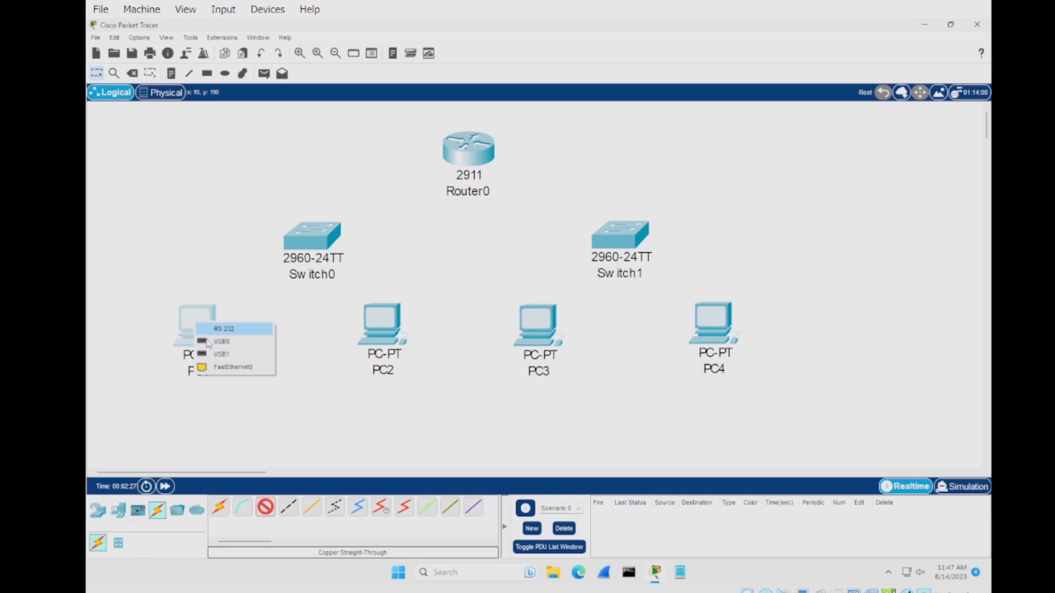
left_click(221, 368)
left_click(311, 243)
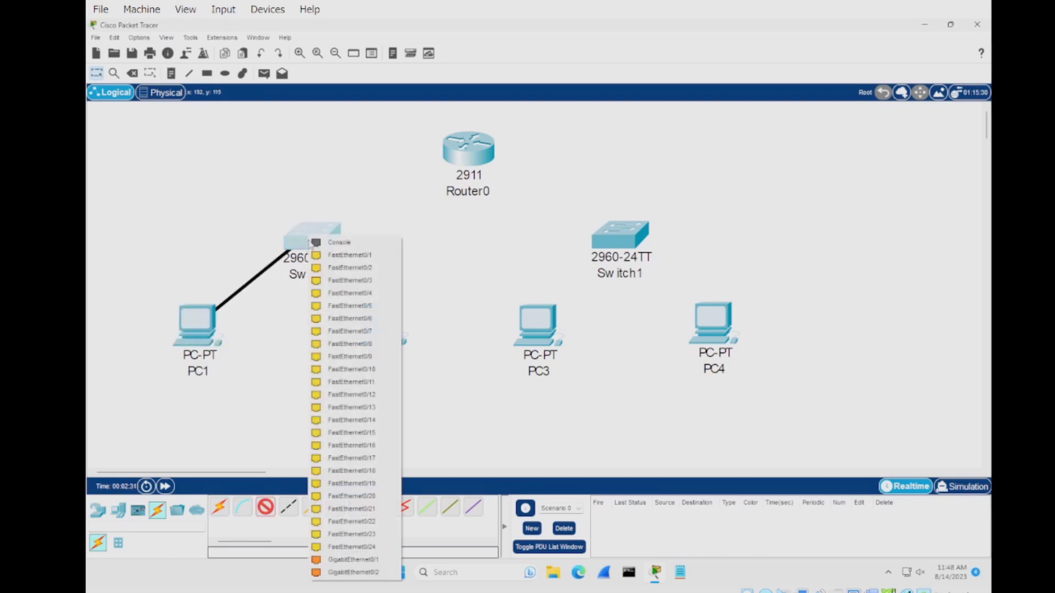
left_click(368, 260)
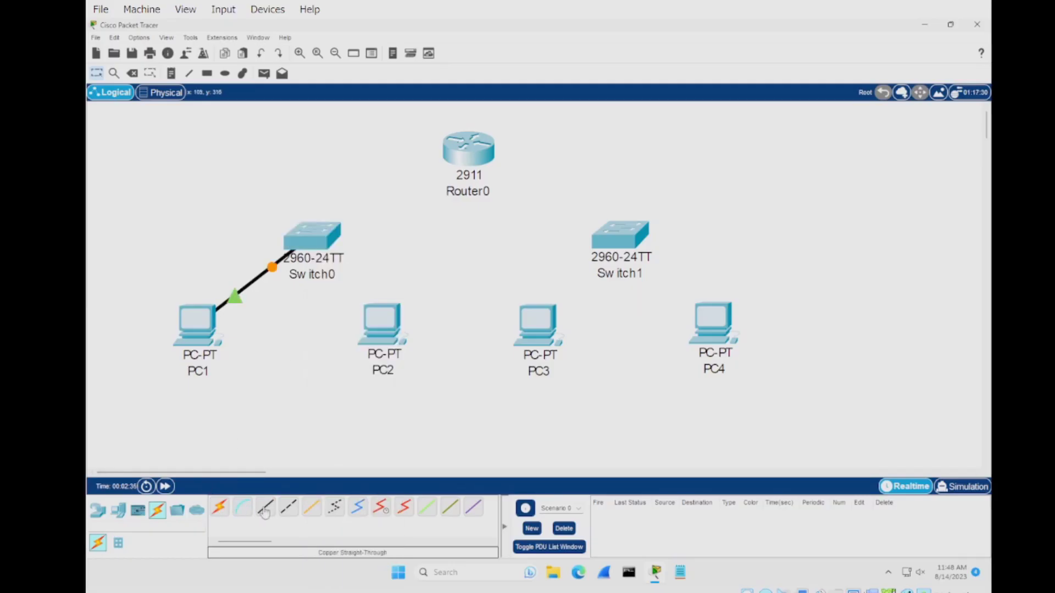
- Connect PC2's FastEthernet0 to Switch0's FastEthernet0/2 with a copper straight-through cable
left_click(384, 321)
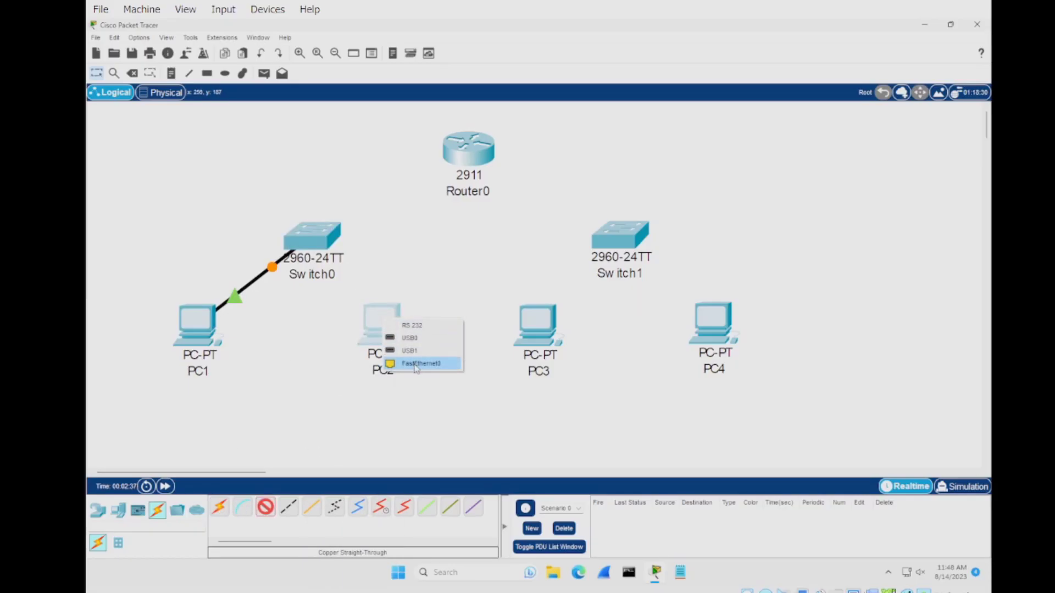
left_click(423, 361)
left_click(315, 241)
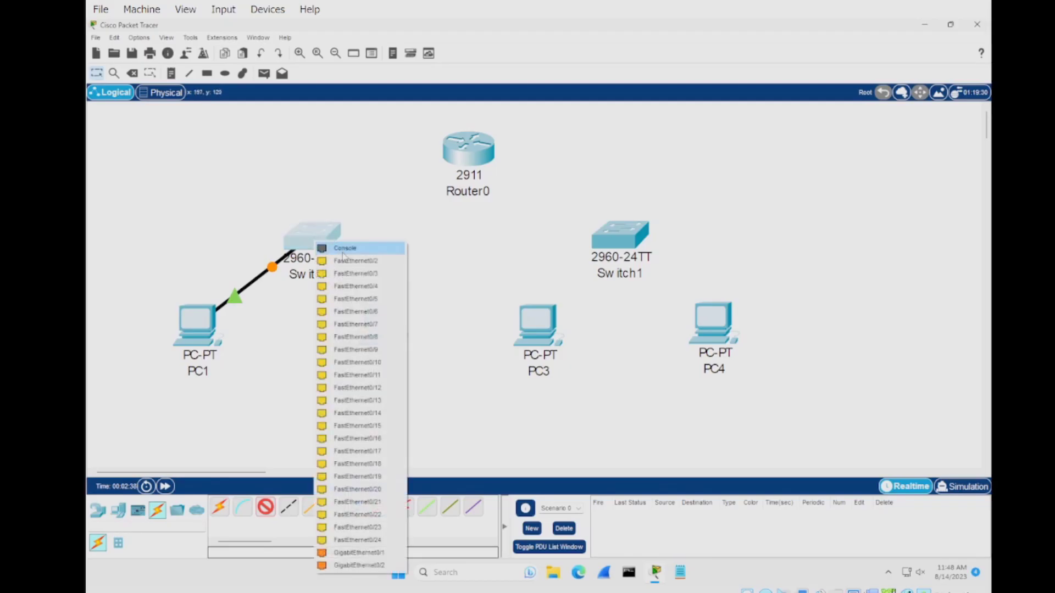
left_click(374, 263)
- Connect PC3's FastEthernet0 to Switch1's FastEthernet0/1 with a copper straight-through cable
left_click(267, 516)
left_click(538, 321)
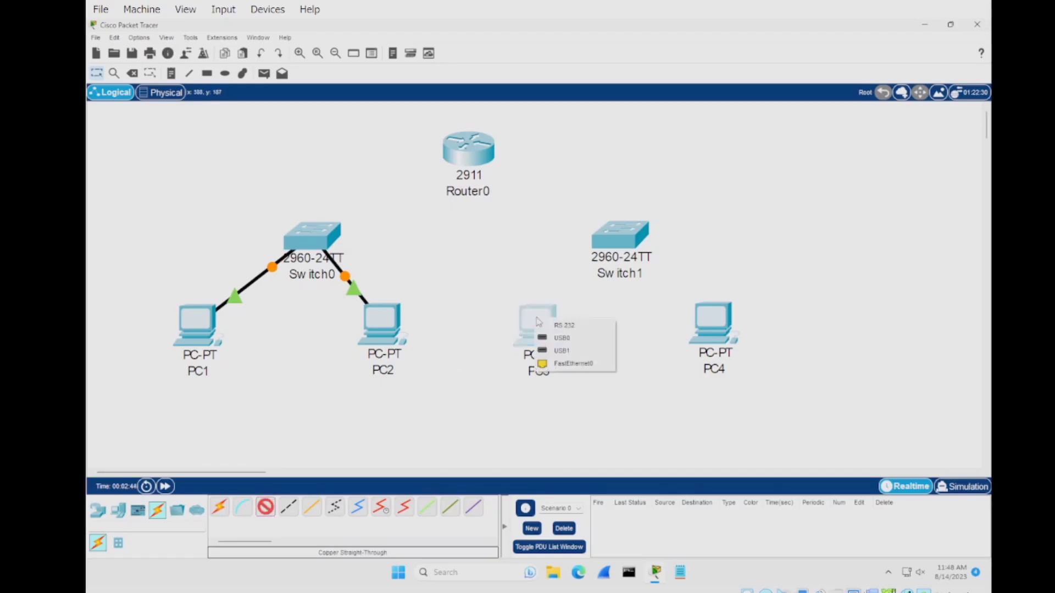
left_click(571, 363)
left_click(618, 236)
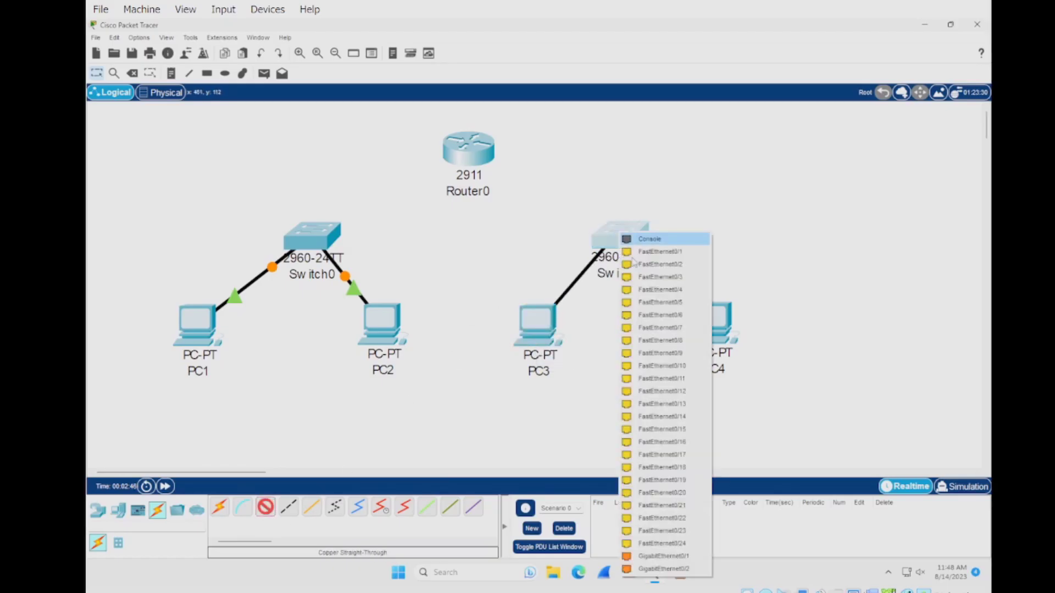
left_click(653, 254)
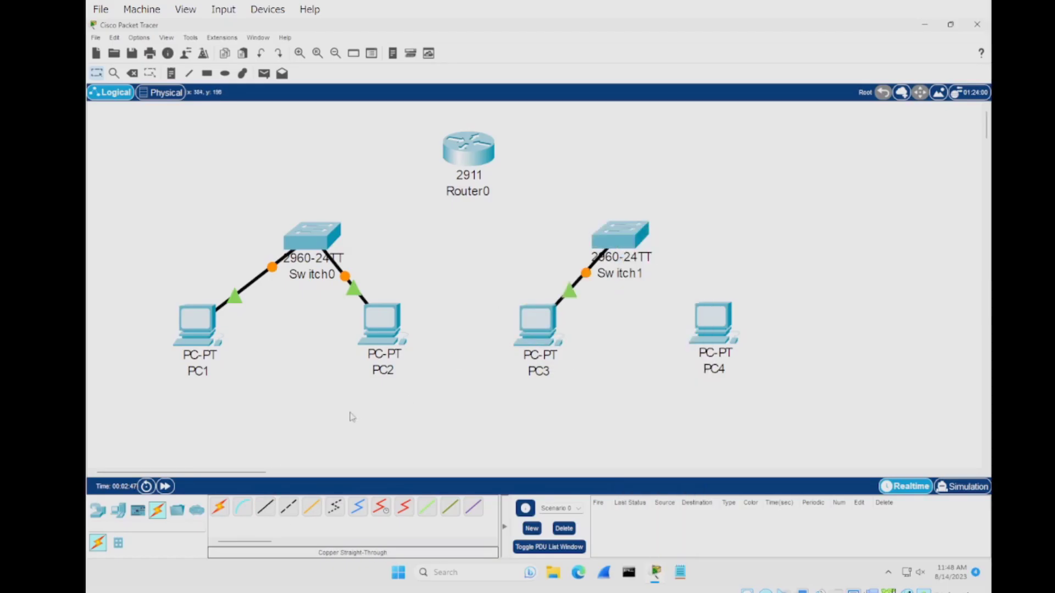
- Connect PC4's FastEthernet0 to Switch1's FastEthernet0/2 with a copper straight-through cable
left_click(691, 345)
left_click(726, 367)
left_click(629, 241)
left_click(651, 269)
- Connect Switch0's GigabitEthernet0/1 to Router0's GigabitEthernet0/0 with a copper straight-through cable
left_click(265, 506)
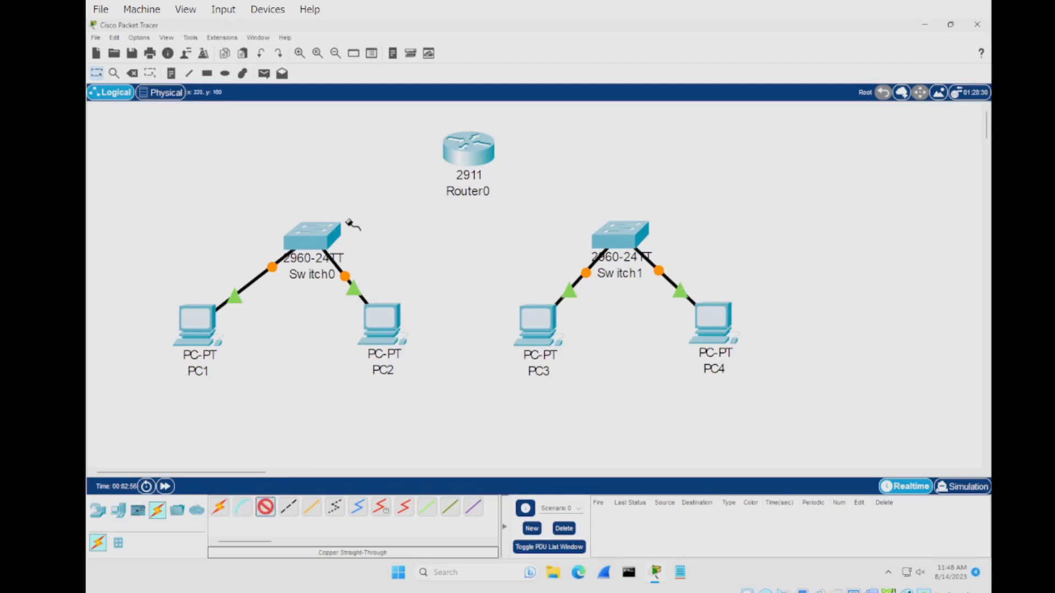
left_click(328, 240)
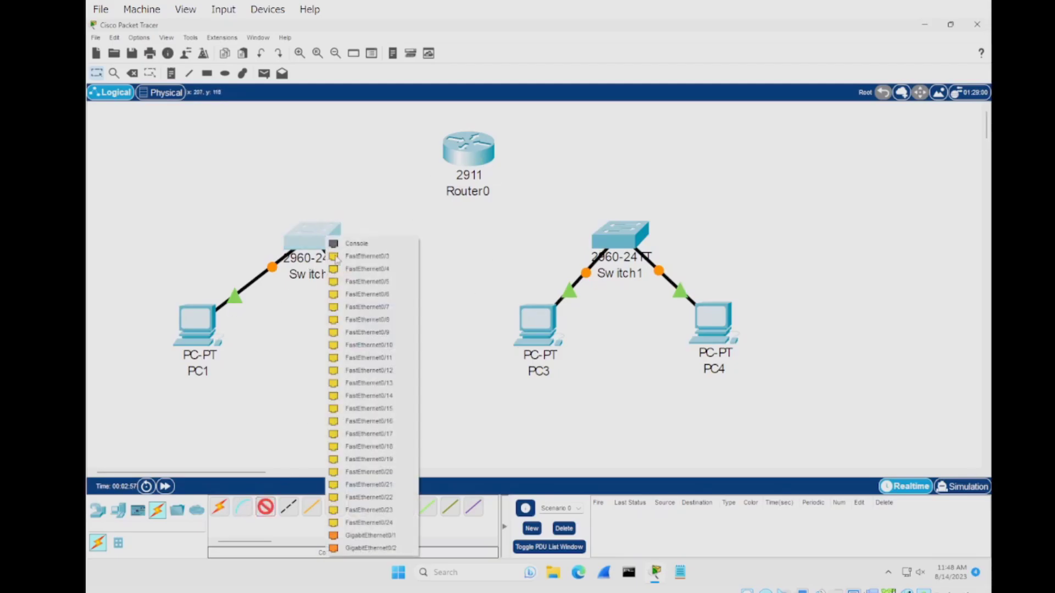
left_click(365, 537)
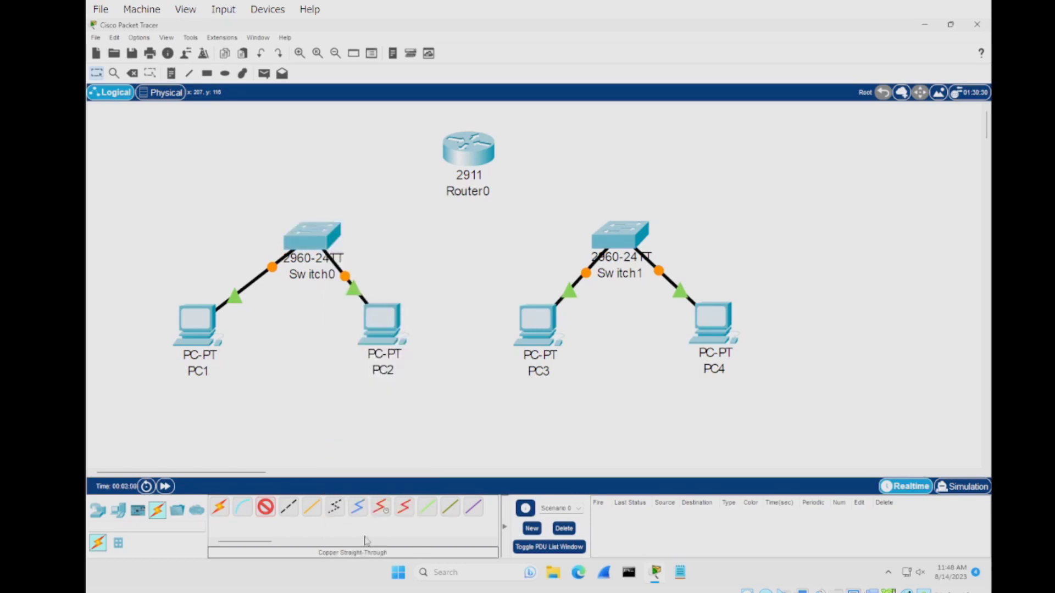
left_click(465, 145)
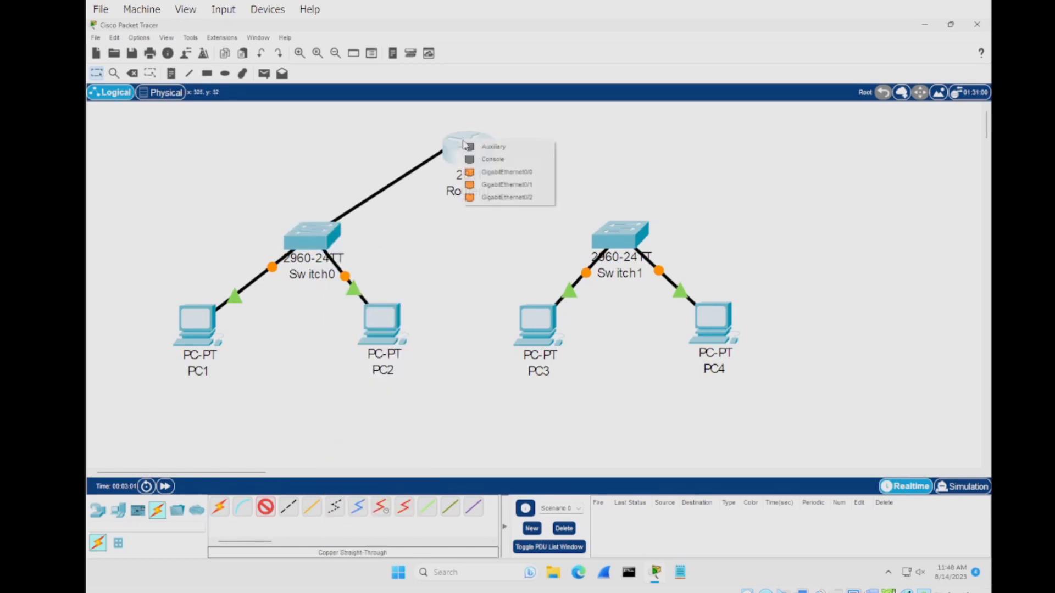
left_click(494, 174)
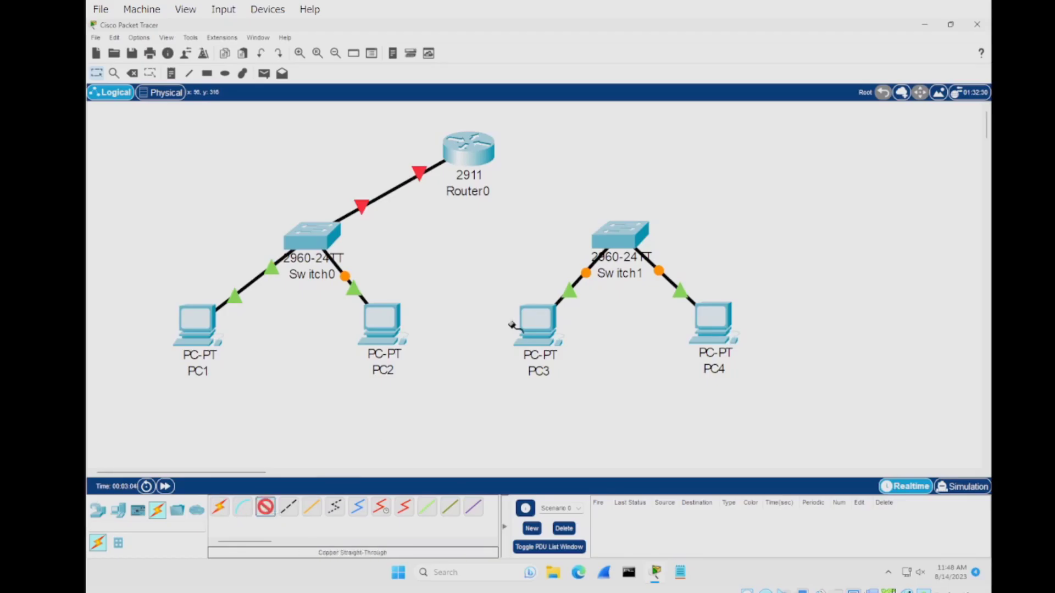
- Connect Switch1's GigabitEthernet0/1 to Router0's GigabitEthernet0/1 with a copper straight-through cable
left_click(621, 231)
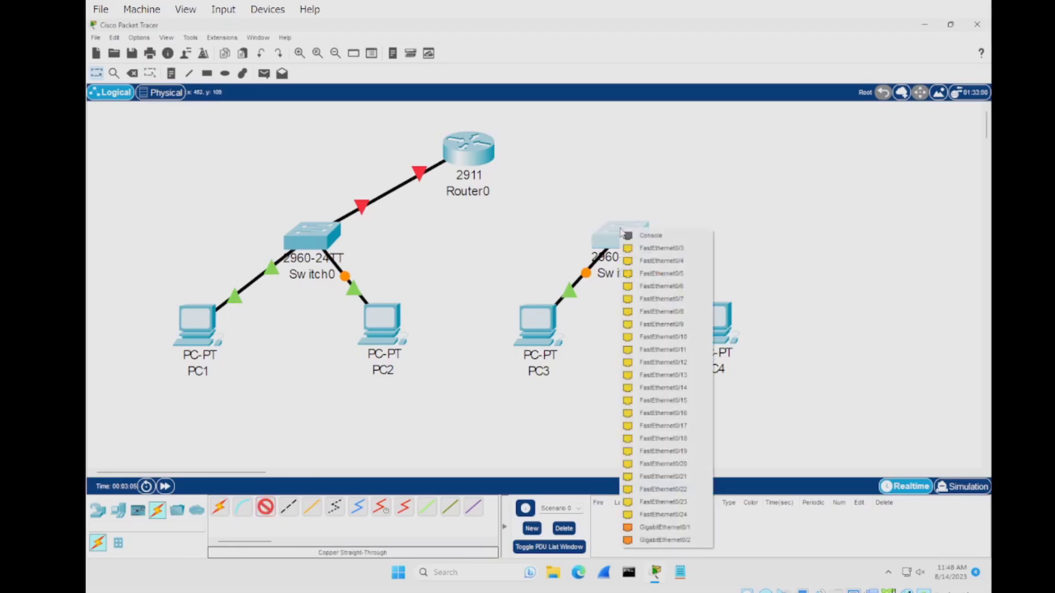
left_click(664, 527)
left_click(472, 149)
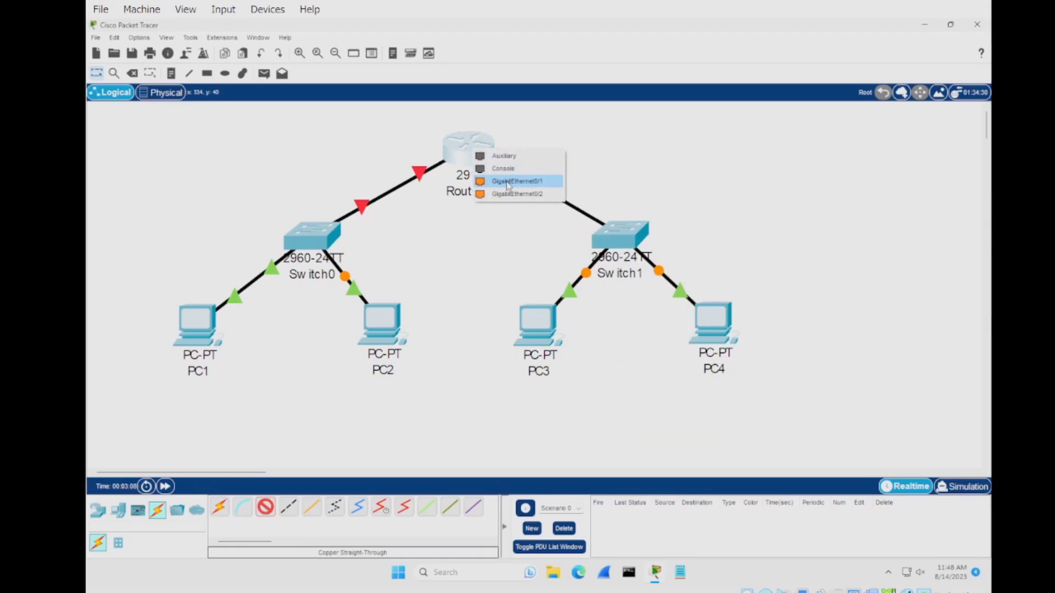
left_click(508, 183)
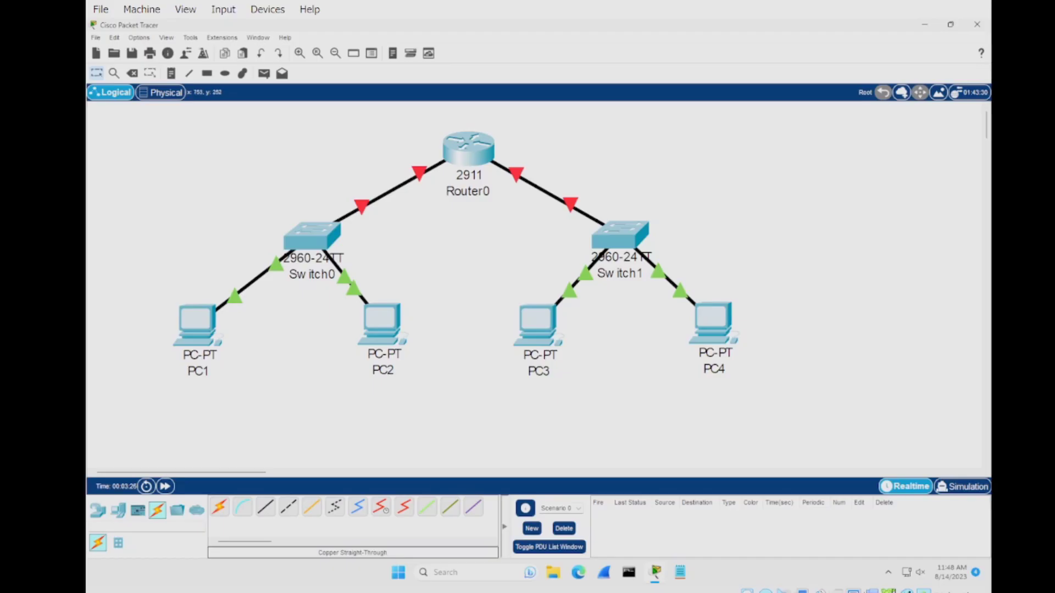
- In Router0's command line, answer no to the initial configuration dialog and enter privileged mode with enable
scroll(299, 175, "up", 1)
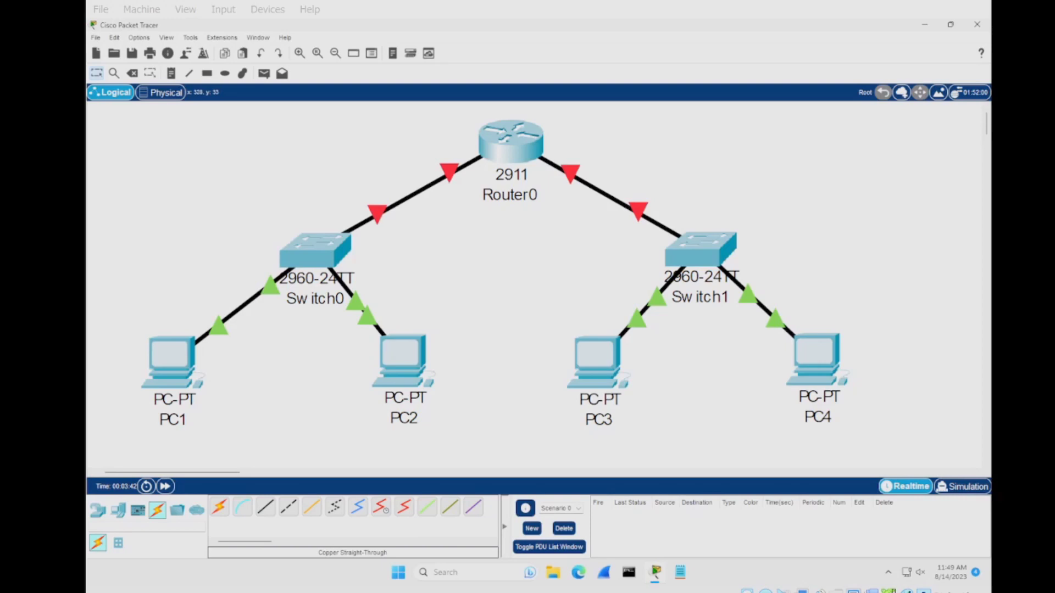
left_click(509, 131)
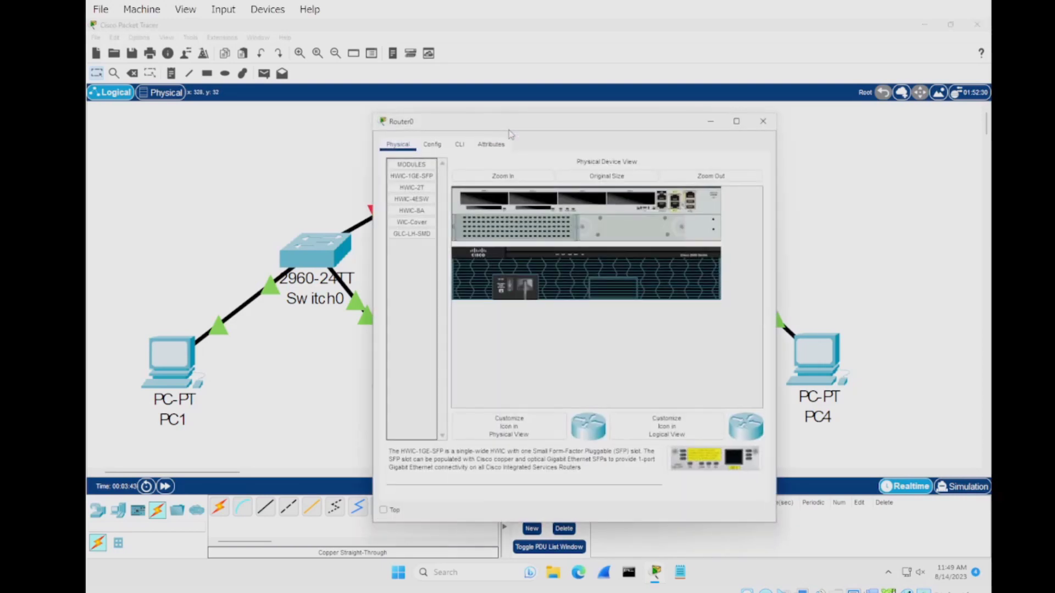
left_click(459, 147)
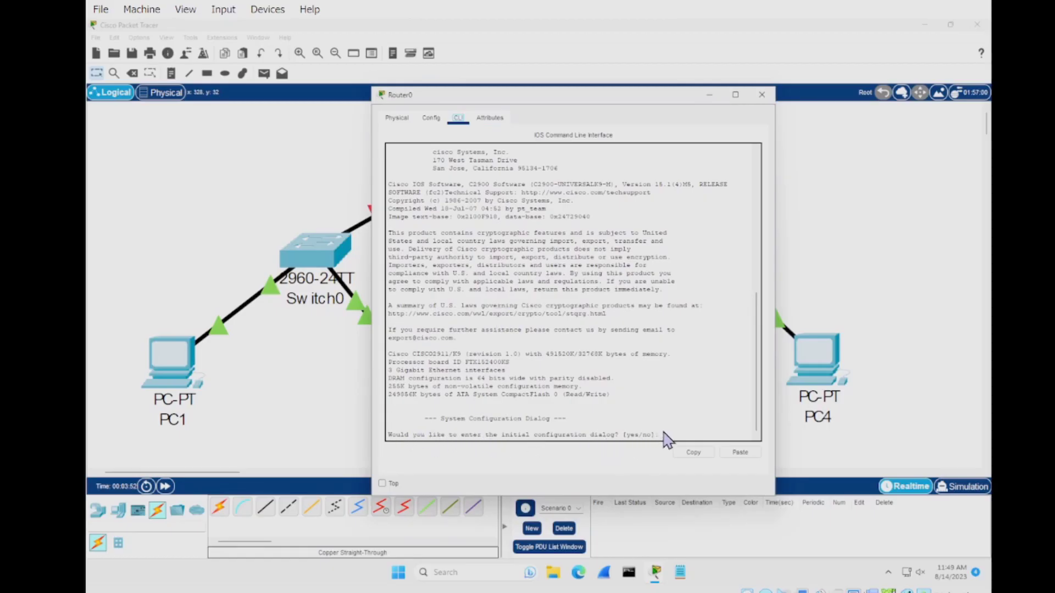
type("o")
key("Return")
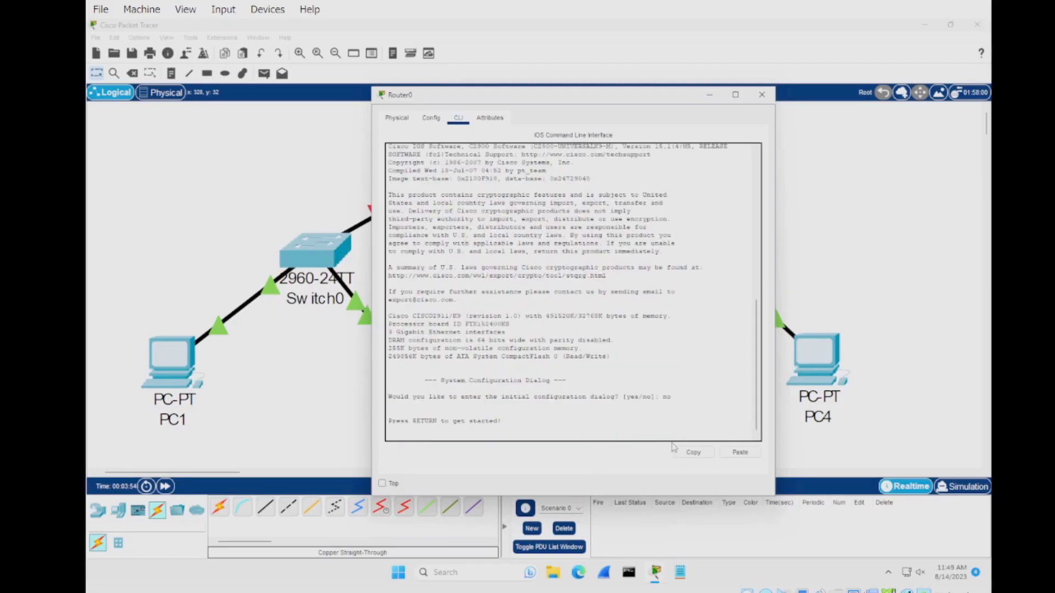
key("Return")
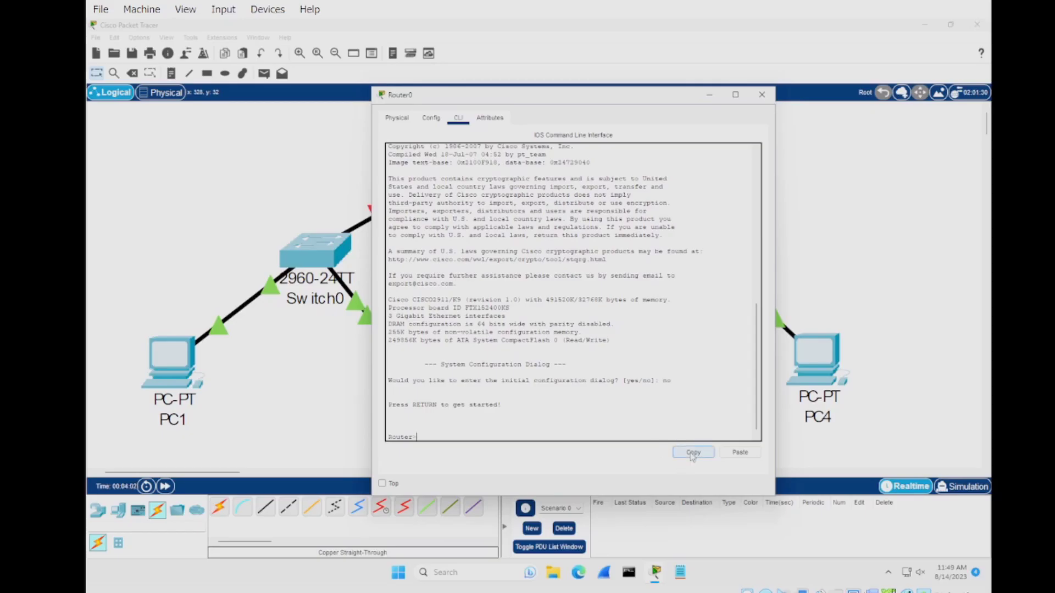
type("enable")
key("Return")
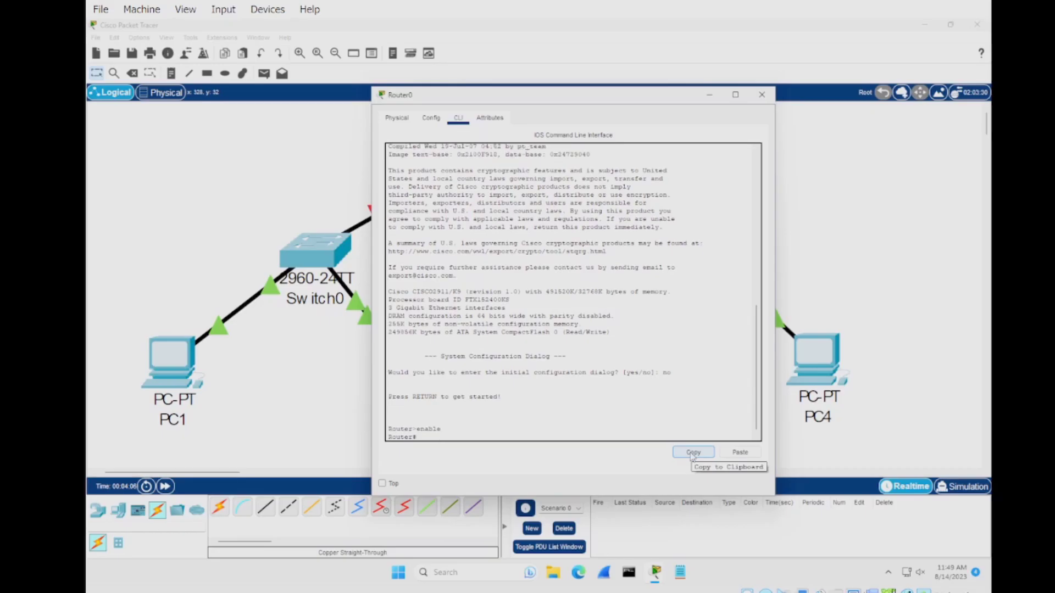
- Enter Router0's global configuration mode and assign IP address 10.1.1.1 with mask 255.255.255.0 to interface g0/0
type("configure terminal")
key("Return")
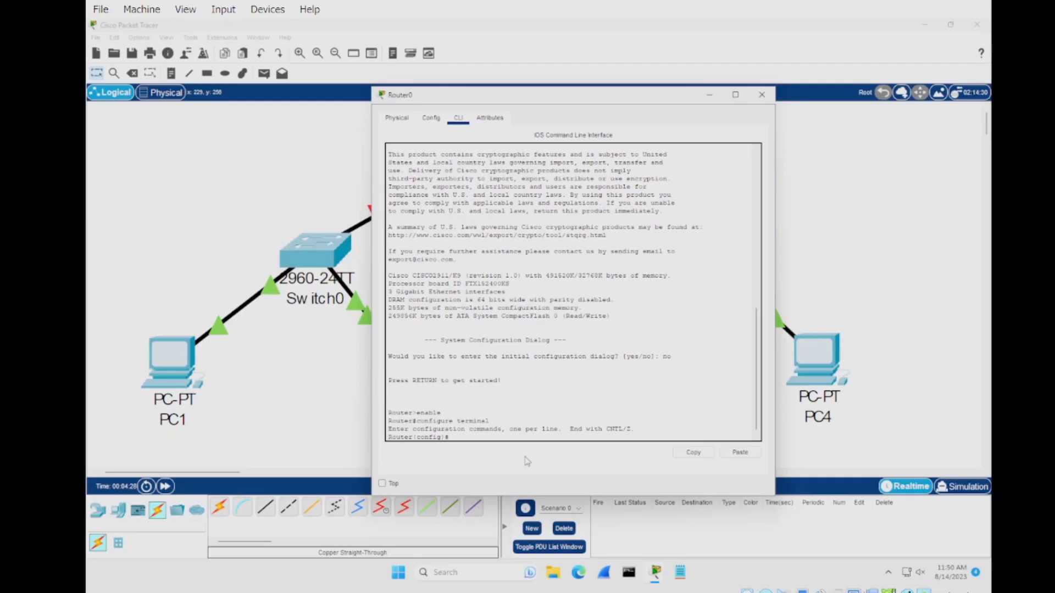
type("interface g0/0")
key("Return")
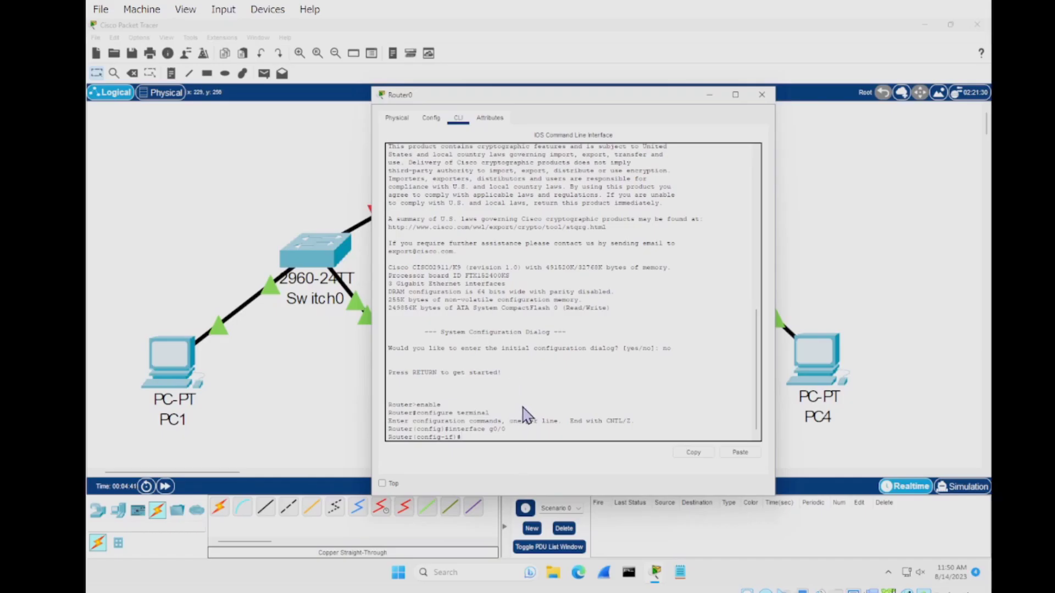
left_click_drag(500, 95, 734, 74)
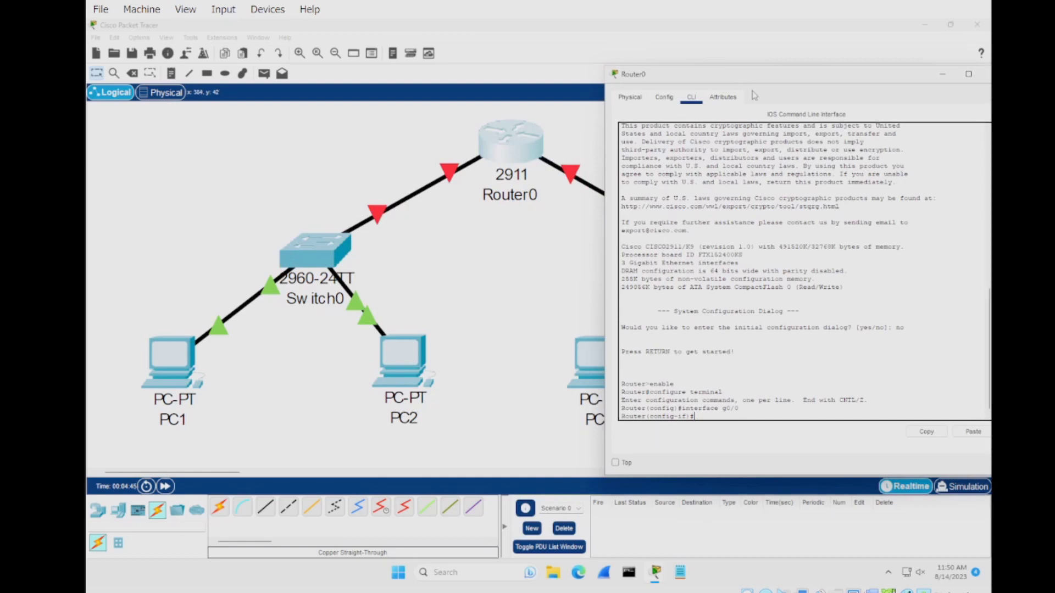
left_click_drag(754, 80, 506, 87)
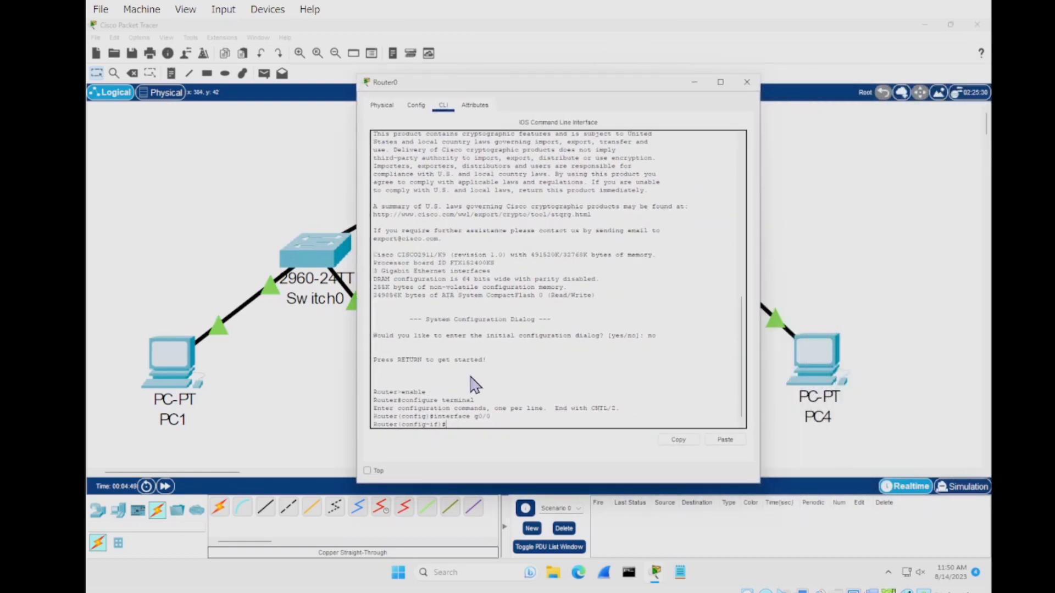
type("ip address 10.1.1.1 255.255.255.0")
key("Return")
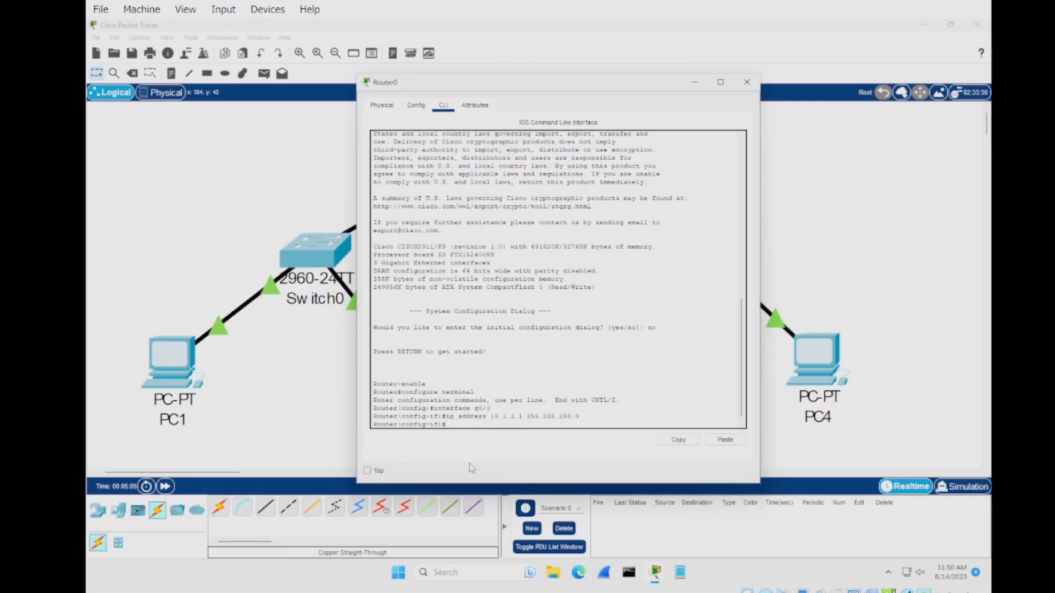
- Enable interface g0/0 with no shutdown and exit to global configuration mode
type("no shutdown")
key("Return")
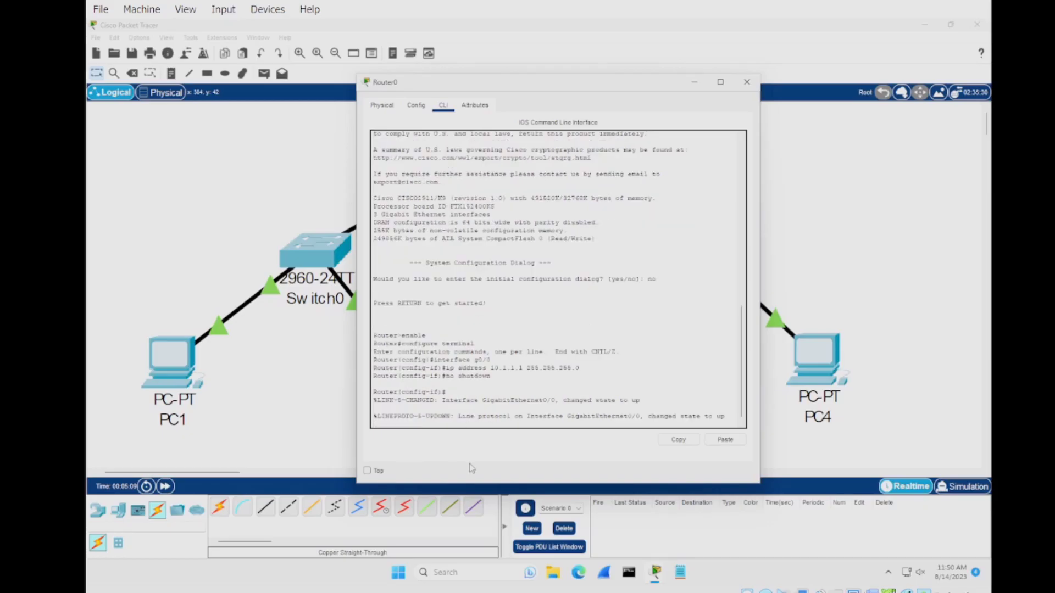
key("Return")
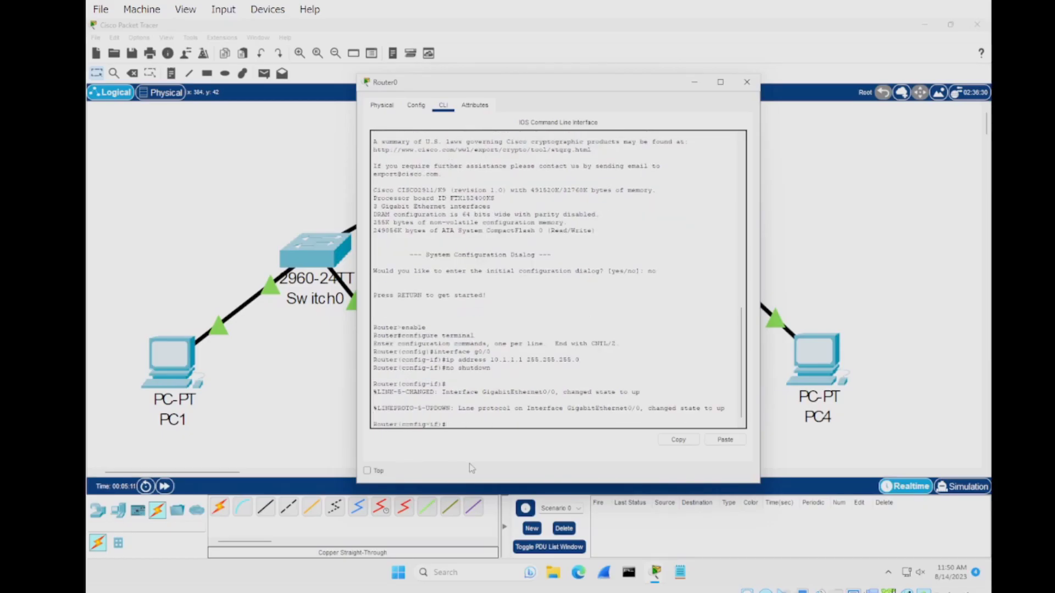
type("exit")
key("Return")
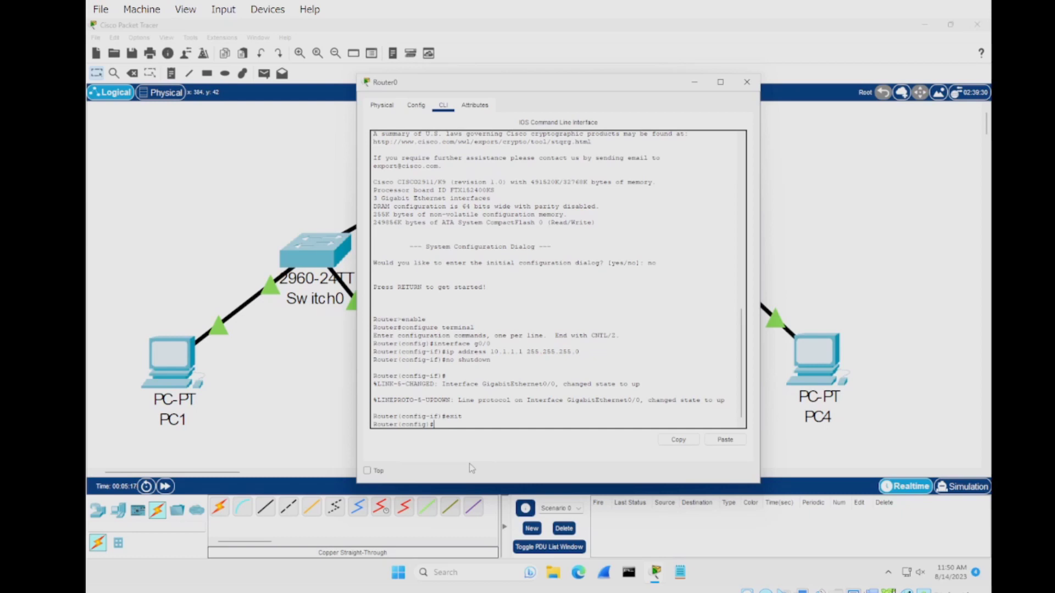
- Assign IP address 192.168.1.1 with mask 255.255.255.0 to Router0's interface g0/1
type("interface g0/0")
key("BackSpace")
type("1")
key("Return")
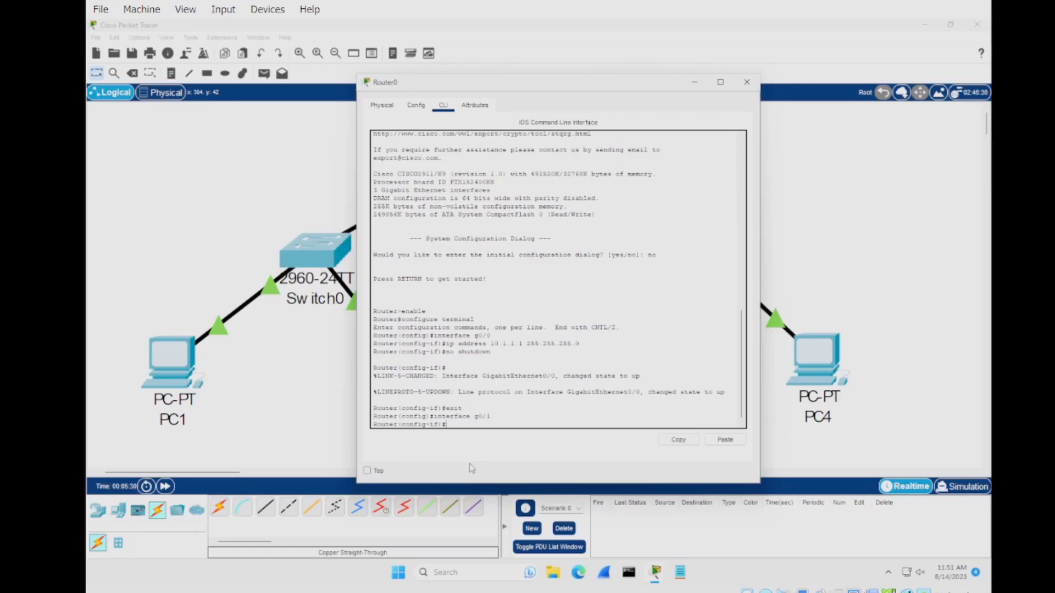
type("ddress 192.168.1.1 255.255.255")
key("Return")
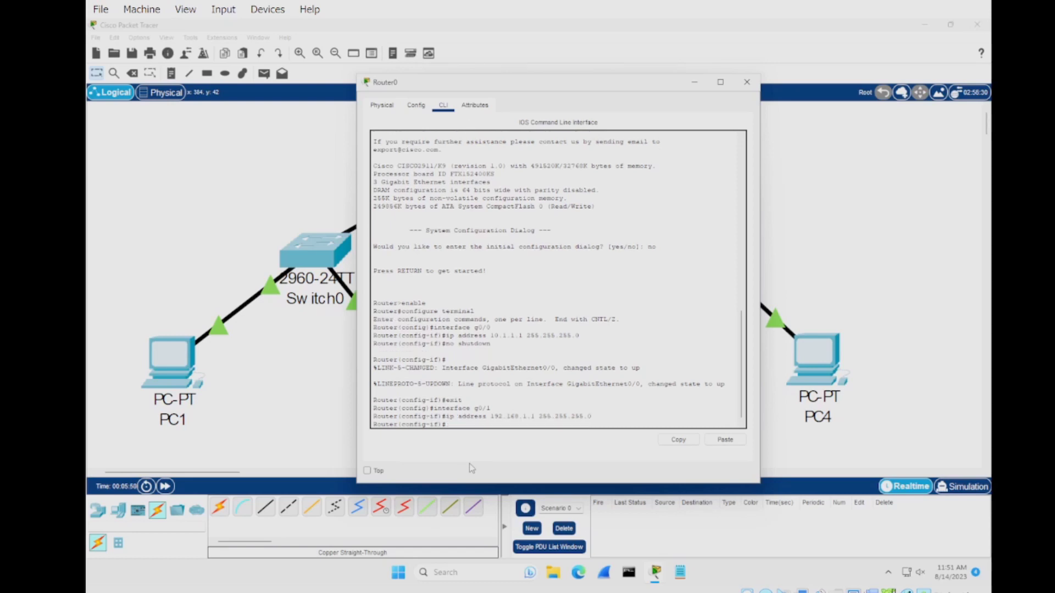
- Bring up interface g0/1 with no shutdown and exit its interface configuration
type("no shutdown")
key("Return")
type("exit")
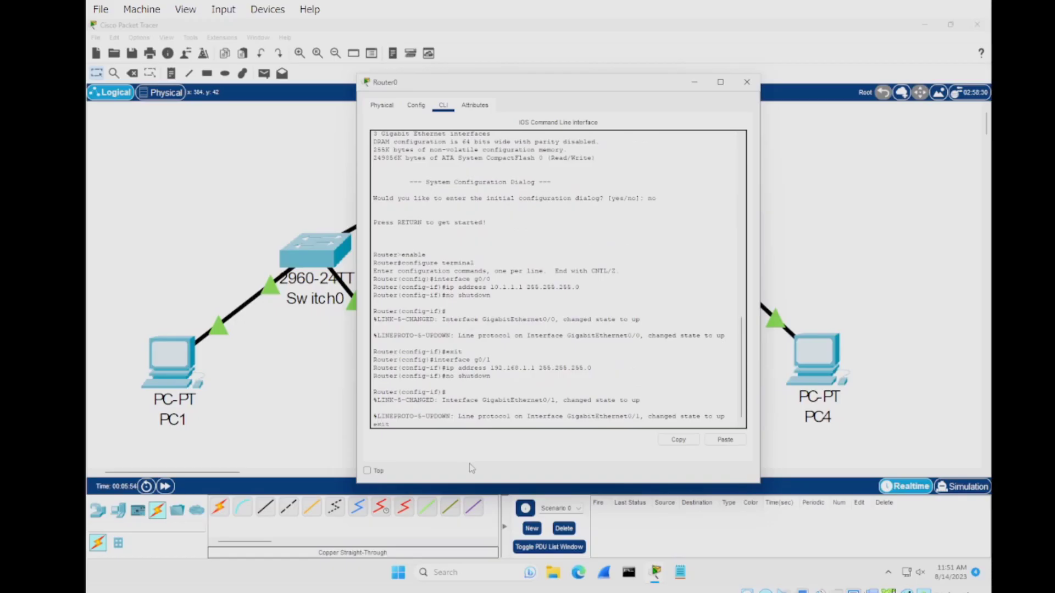
key("Return")
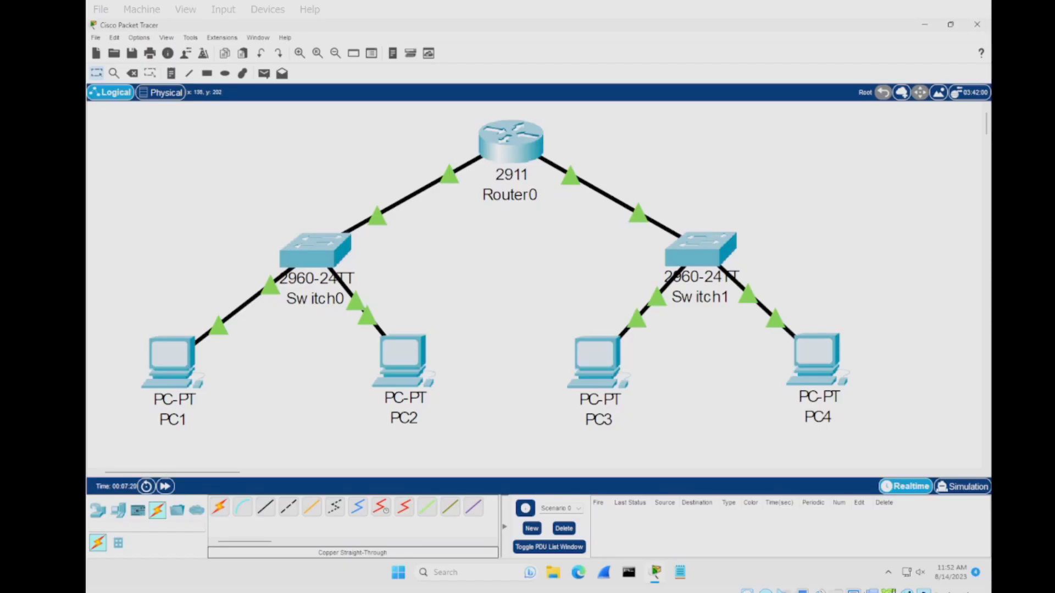
- In PC1's IP configuration, set the static IPv4 address to 10.1.1.2 and the subnet mask to 255.255.255.0
left_click(176, 360)
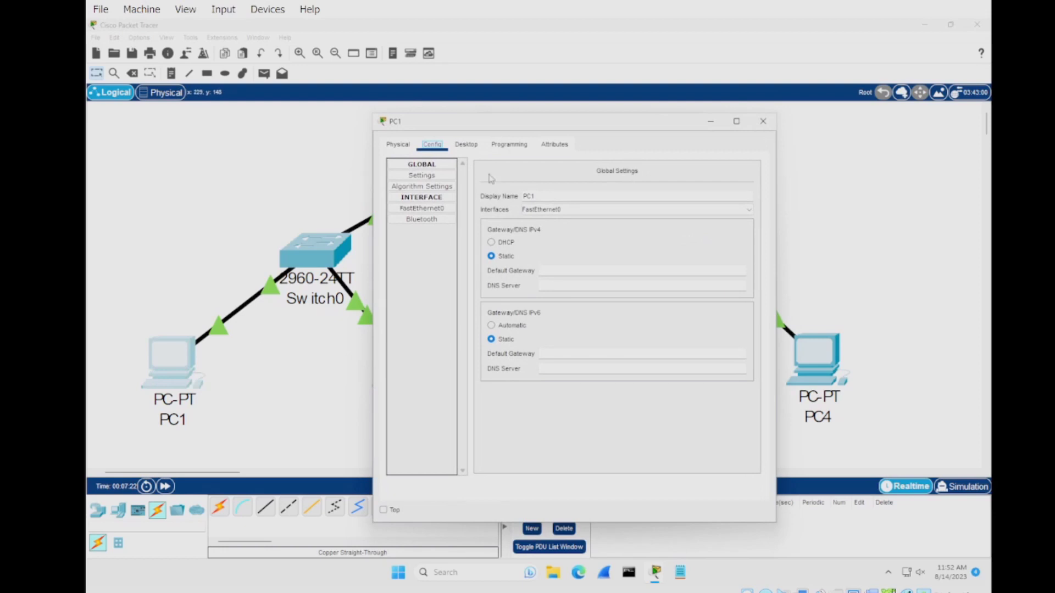
left_click(466, 145)
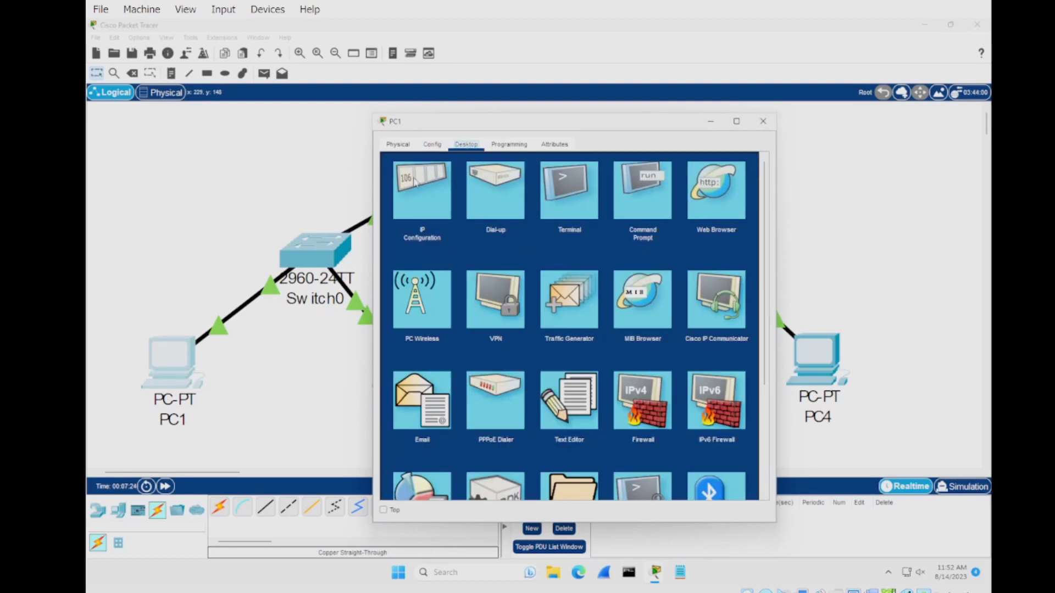
left_click(415, 187)
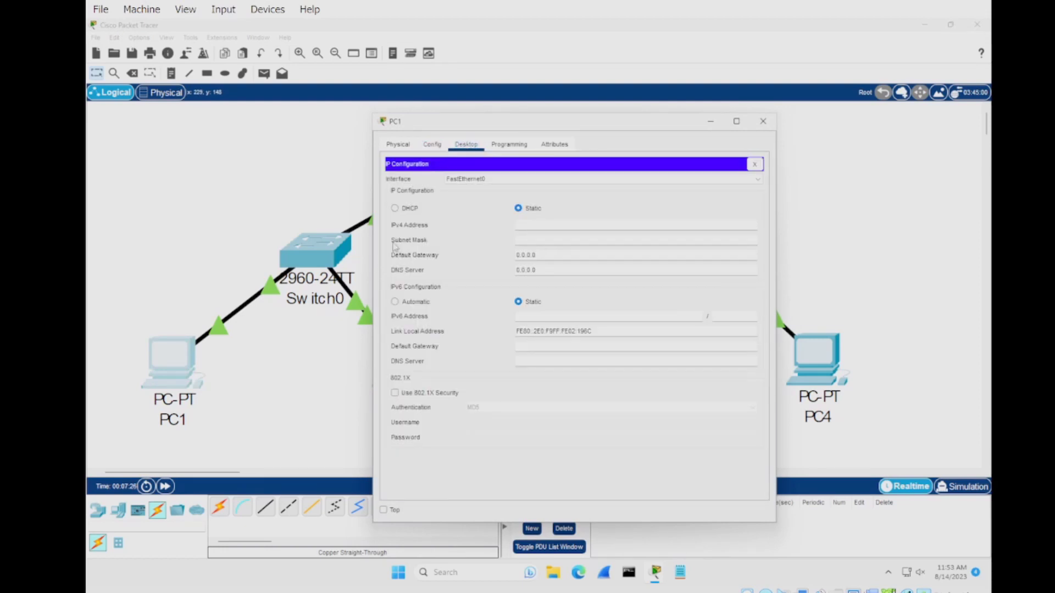
left_click(531, 224)
type("10.1.1.2")
left_click(533, 241)
key("BackSpace")
key("BackSpace")
key("BackSpace")
key("BackSpace")
key("BackSpace")
type("255.255.255.0")
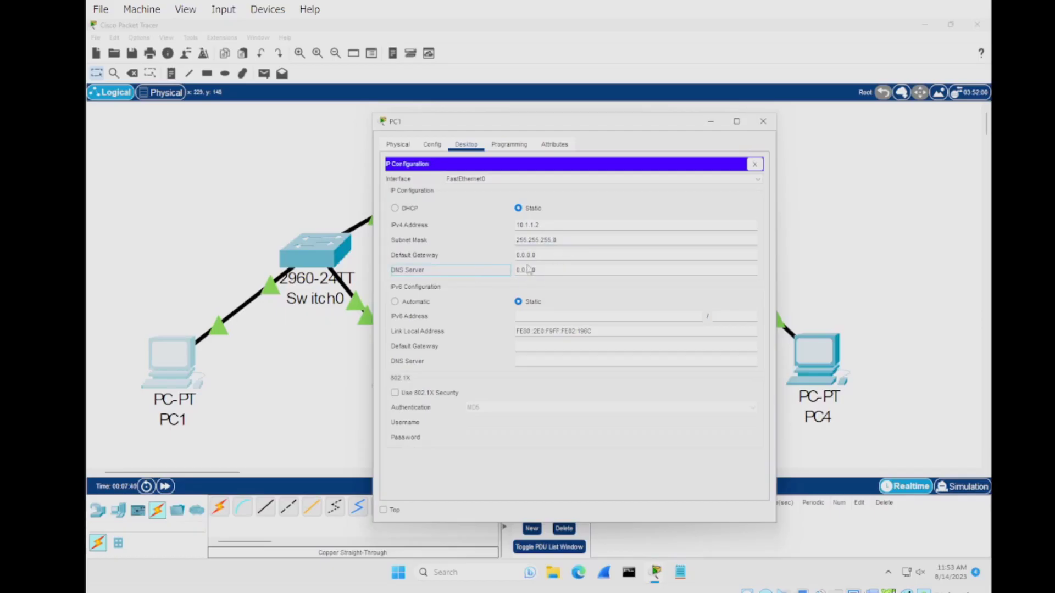
- Set PC1's default gateway to 10.1.1.1 and close its window
key("Tab")
type("10.1.1.1")
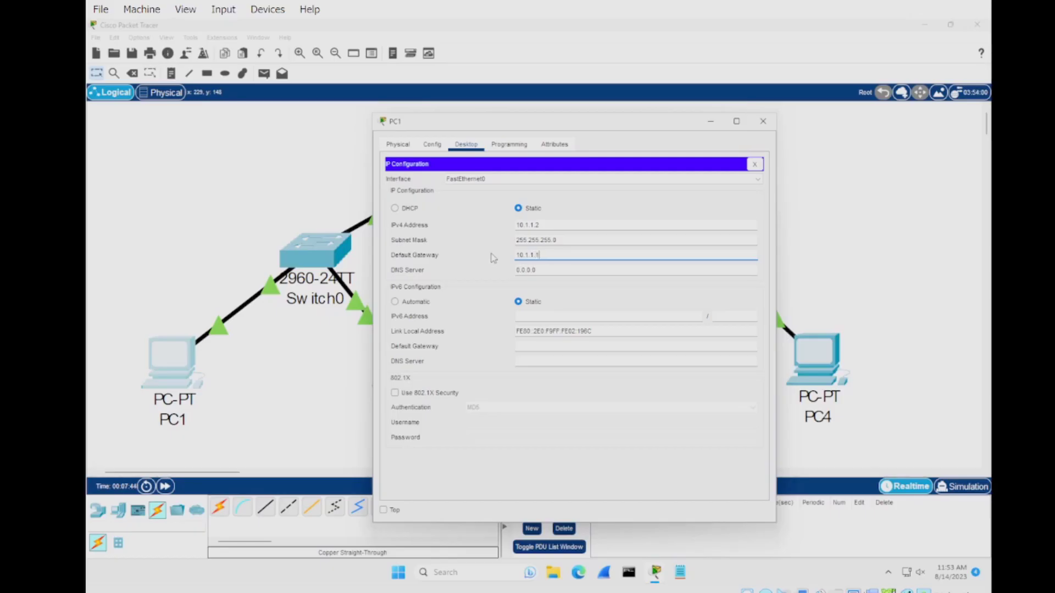
key("Return")
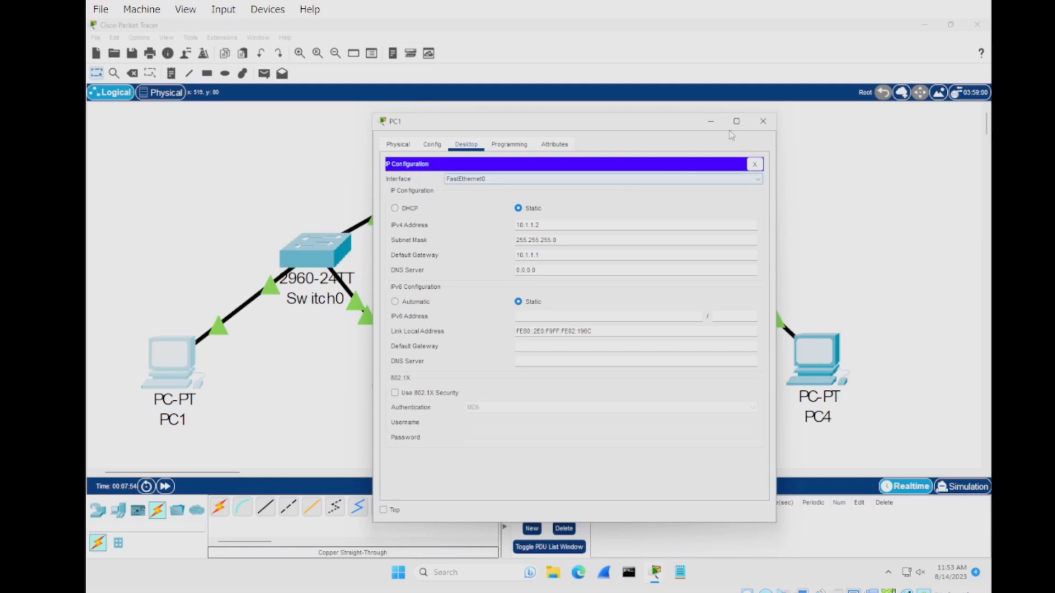
left_click(763, 121)
- In PC2's IP configuration, set the static IPv4 address to 10.1.1.3 and the subnet mask to 255.255.255.0
left_click(411, 372)
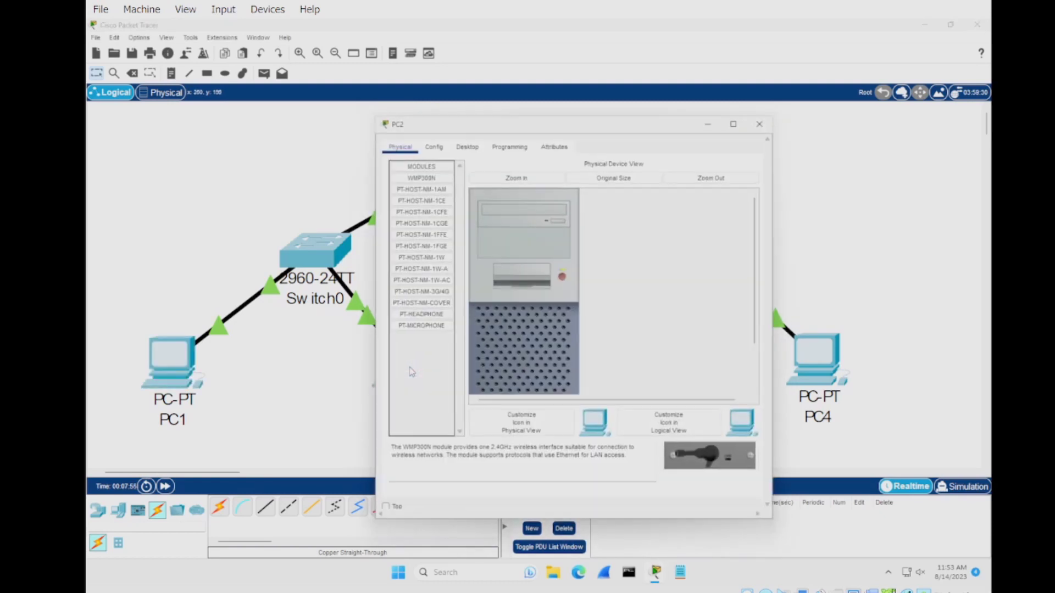
left_click(466, 144)
left_click(416, 199)
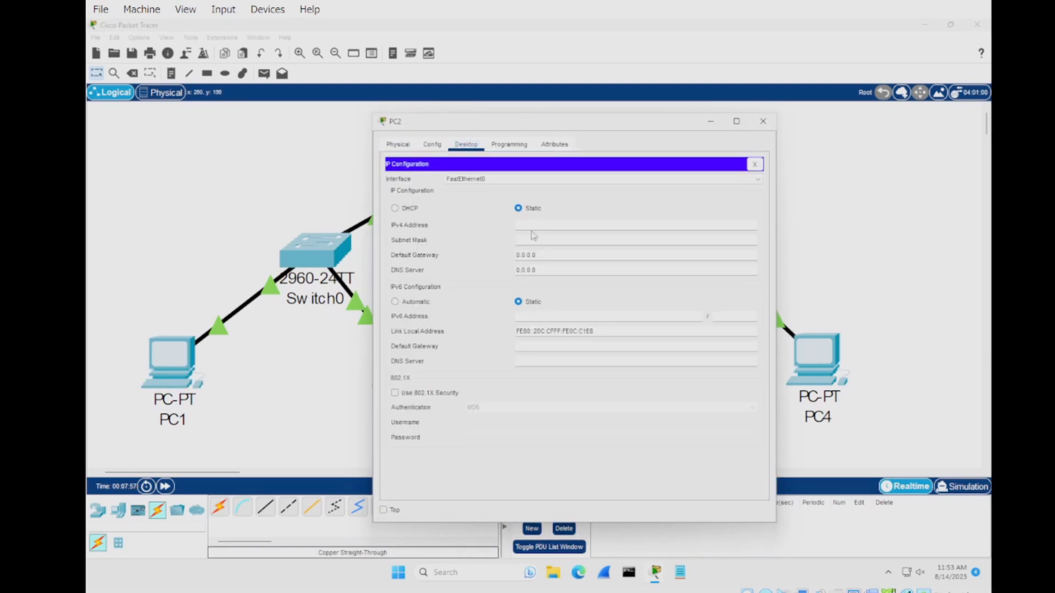
left_click(534, 226)
type("10.1.1.3")
left_click(573, 241)
key("BackSpace")
key("BackSpace")
key("BackSpace")
key("BackSpace")
key("BackSpace")
type("255.255.")
- Set PC2's default gateway to 10.1.1.1 and close its window
key("Tab")
type("10.1.1.1")
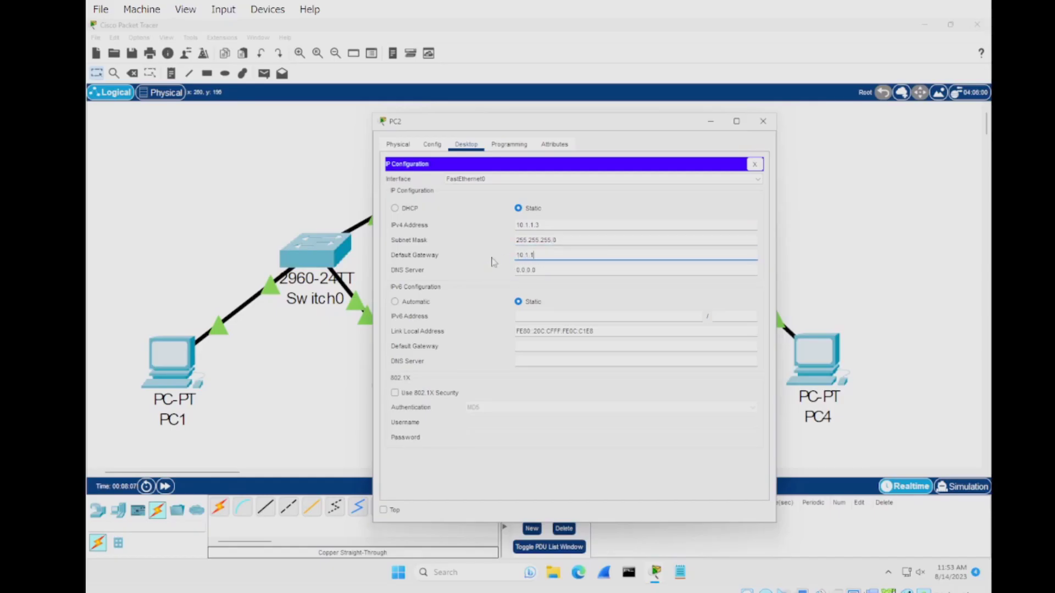
left_click(493, 261)
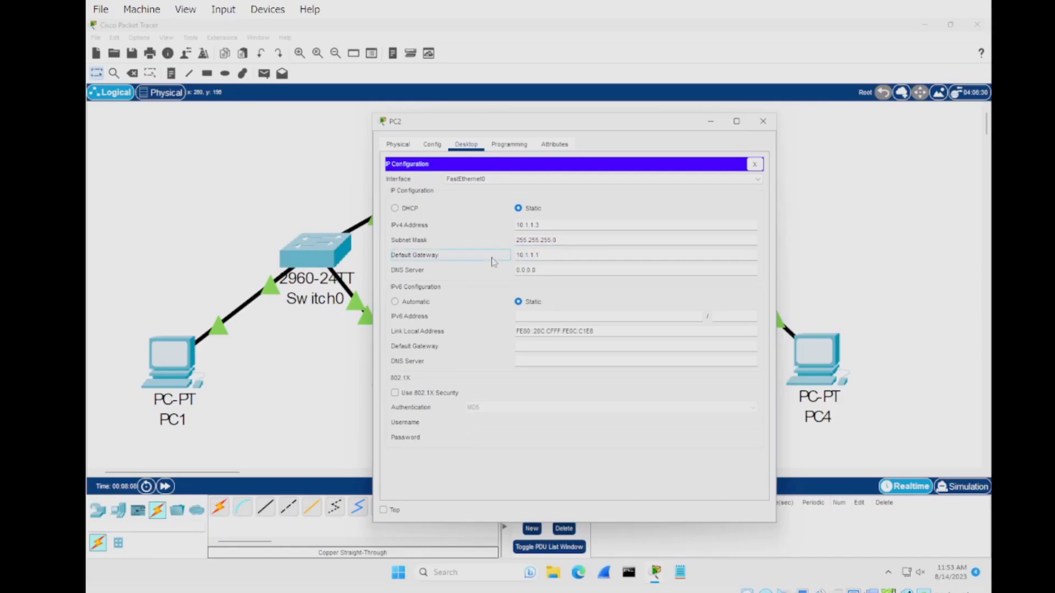
left_click(763, 121)
- Configure PC3 with static IPv4 address 192.168.1.2, subnet mask 255.255.255.0 and default gateway 192.168.1.1
left_click(599, 356)
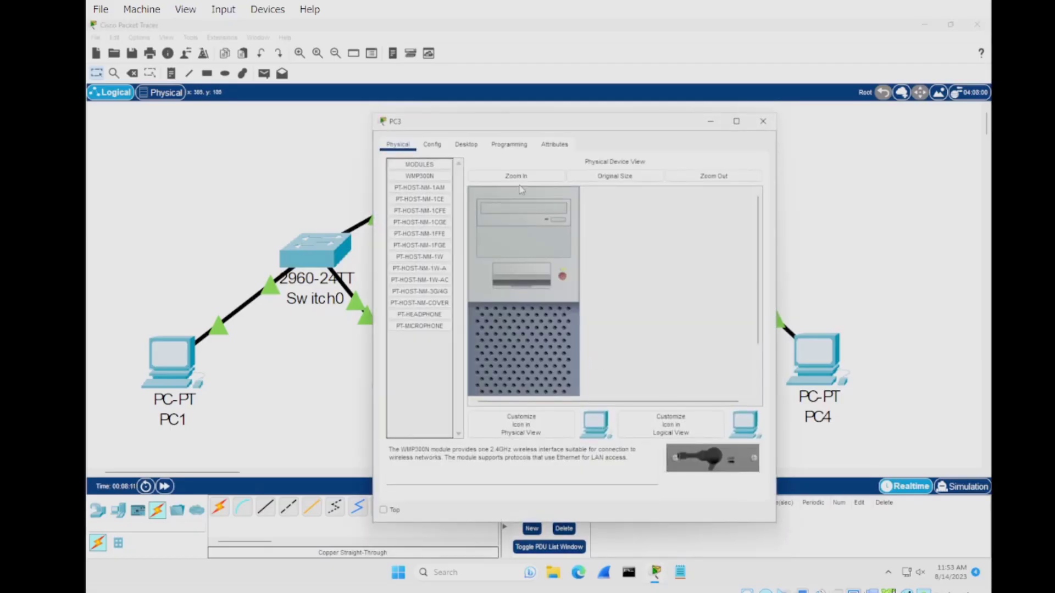
left_click(466, 144)
left_click(431, 198)
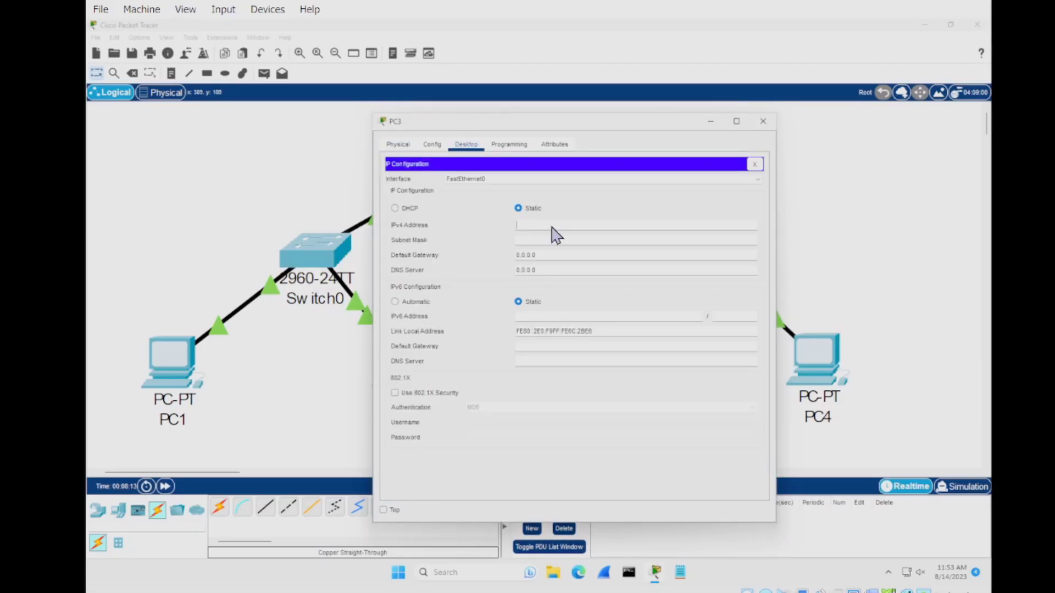
type("192.168.1.2")
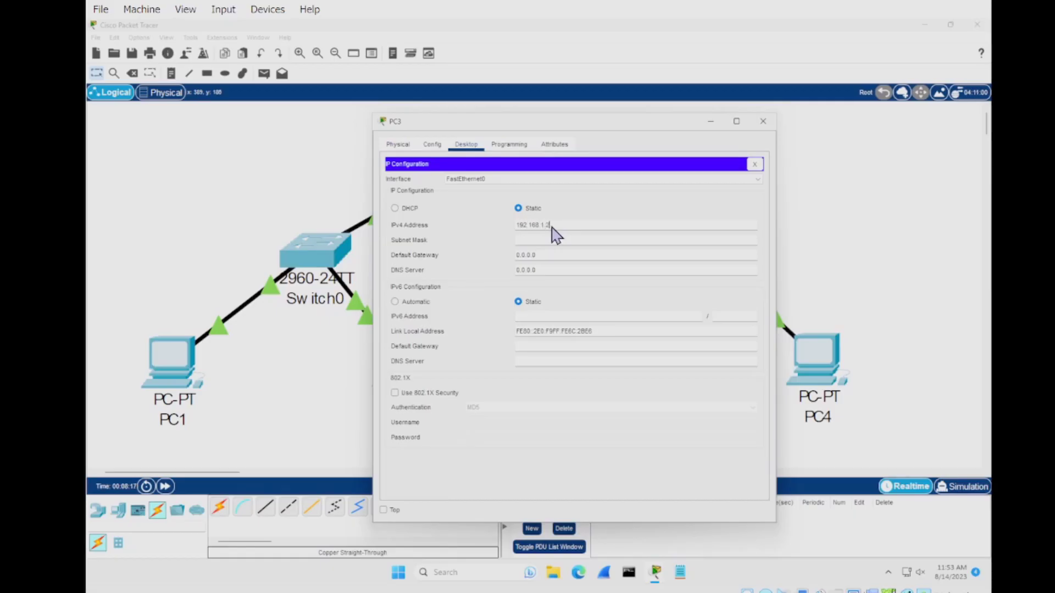
key("Tab")
key("Tab")
type("192")
type("8.1.1")
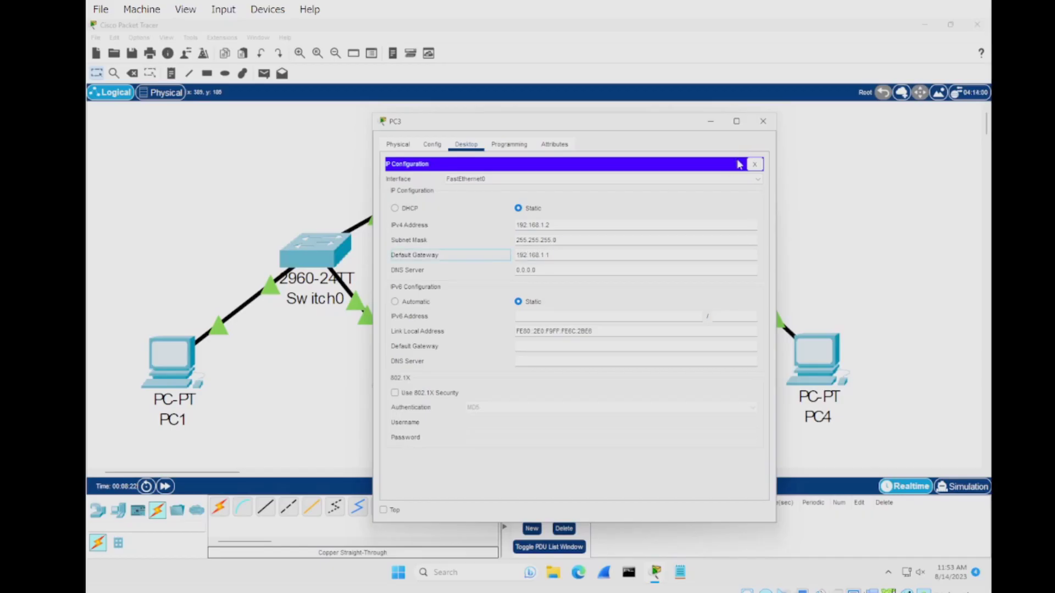
left_click(763, 121)
- Configure PC4 with static IPv4 address 192.168.1.3, subnet mask 255.255.255.0 and default gateway 192.168.1.1
left_click(815, 352)
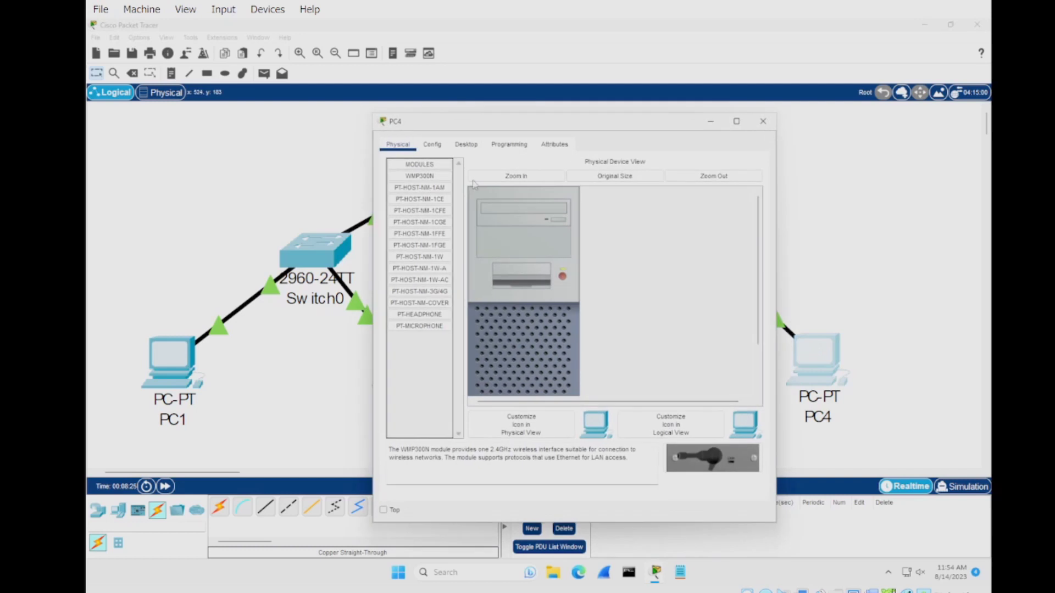
left_click(466, 144)
left_click(424, 189)
left_click(532, 226)
type("192.168.")
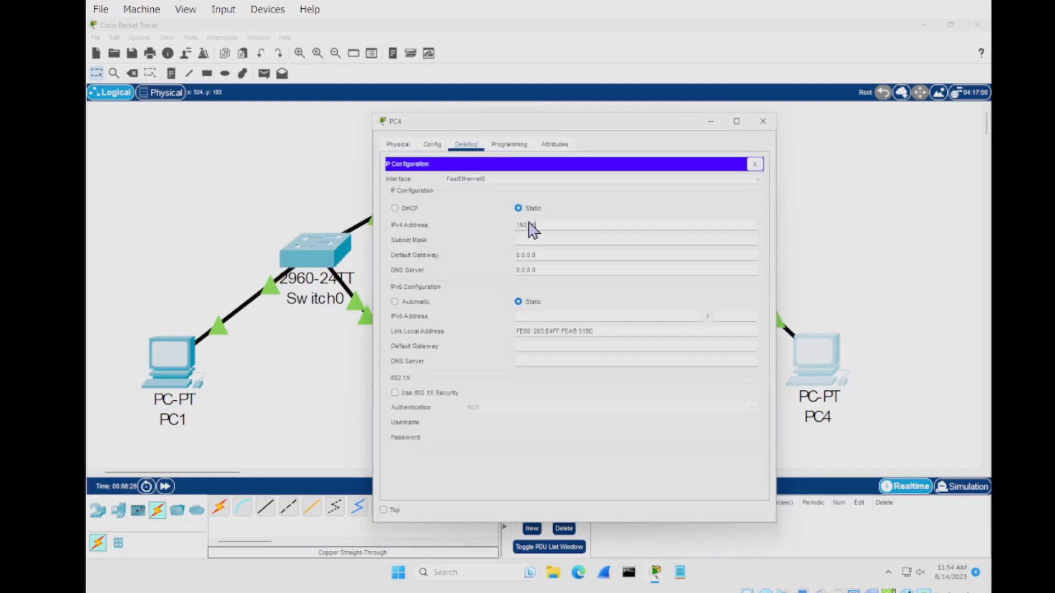
type("1.3")
key("Tab")
key("Tab")
type("192.168.1")
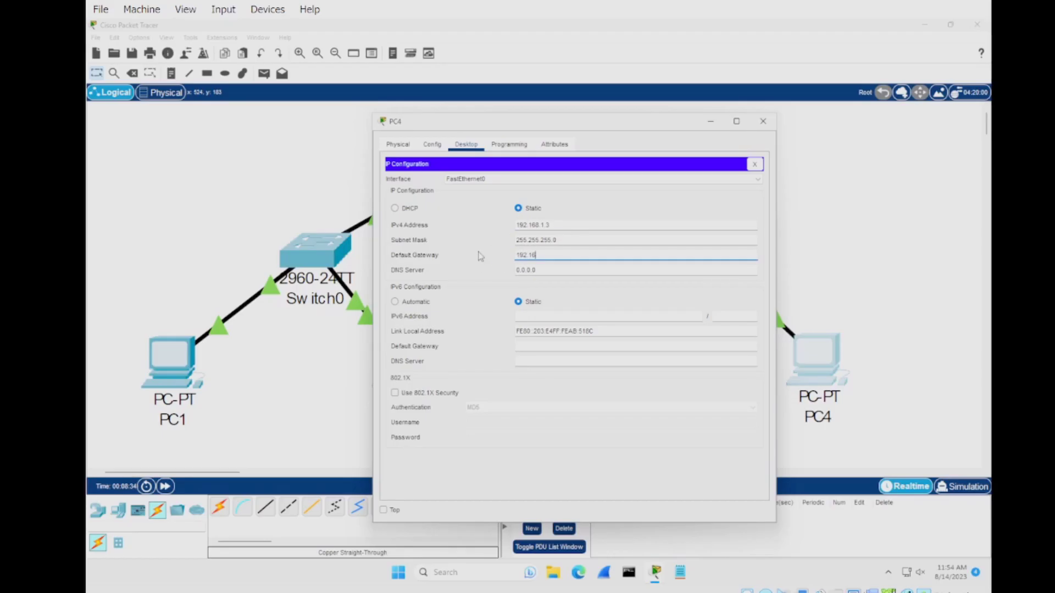
type(".1")
left_click(481, 256)
left_click(763, 120)
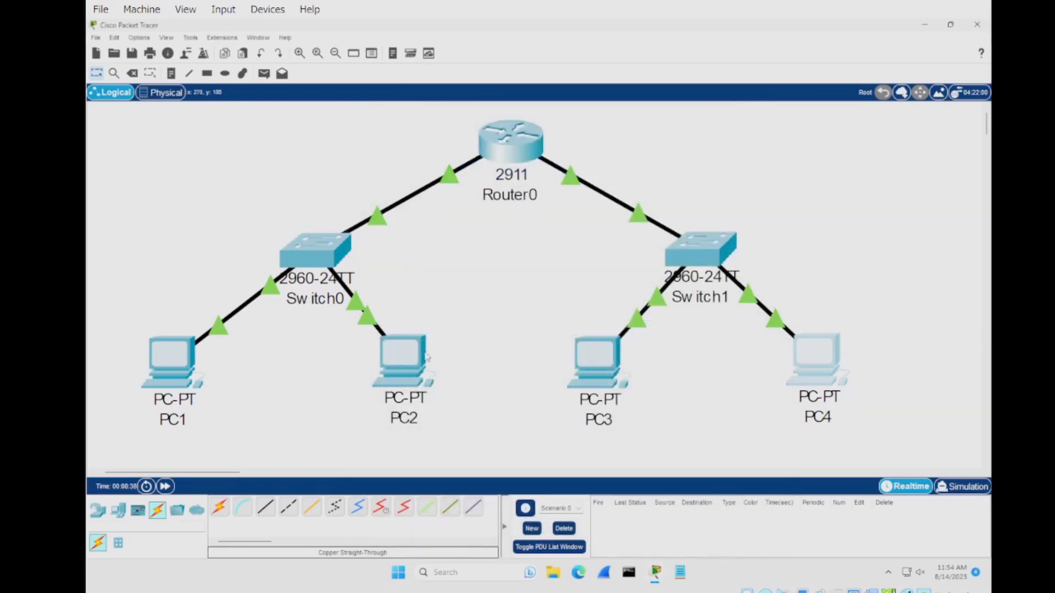
- Check PC2's saved IP configuration and close its window
left_click(424, 350)
left_click(434, 187)
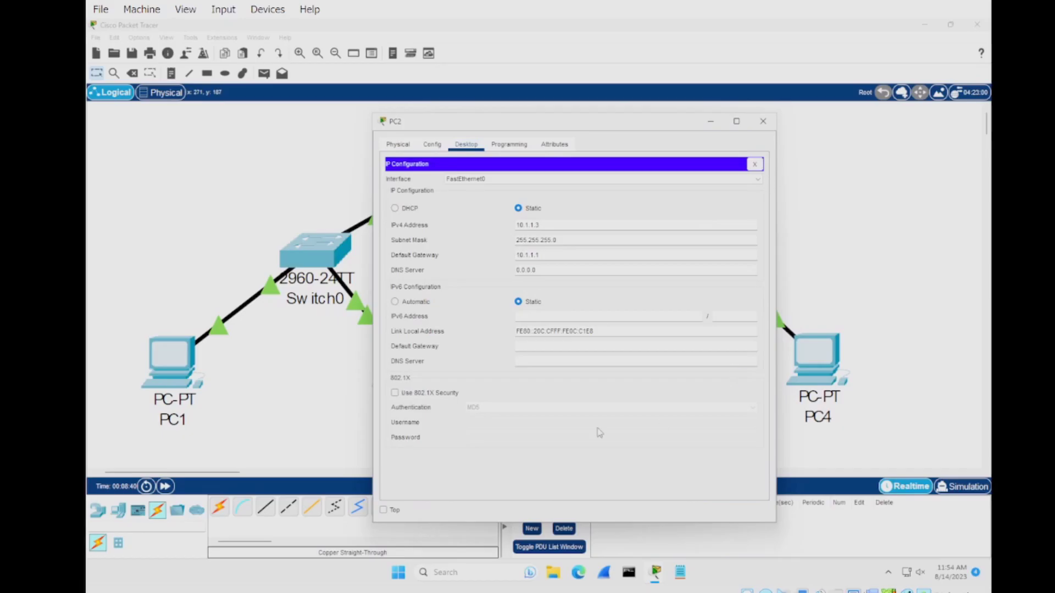
left_click(763, 121)
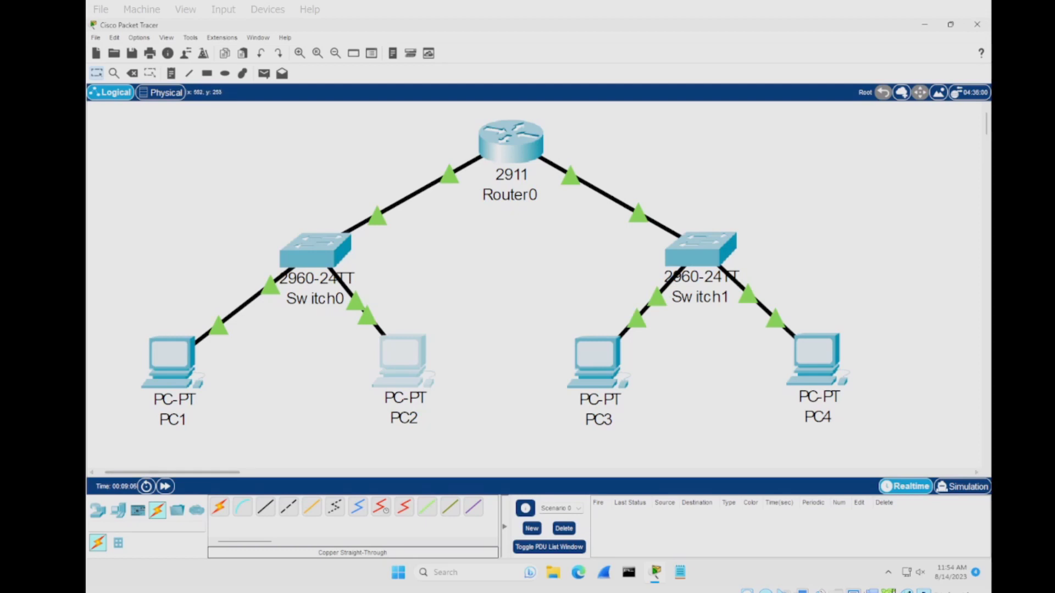
- Open the Command Prompt on PC1 and move its window so that PC1 and PC2 are uncovered
mouse_move(171, 366)
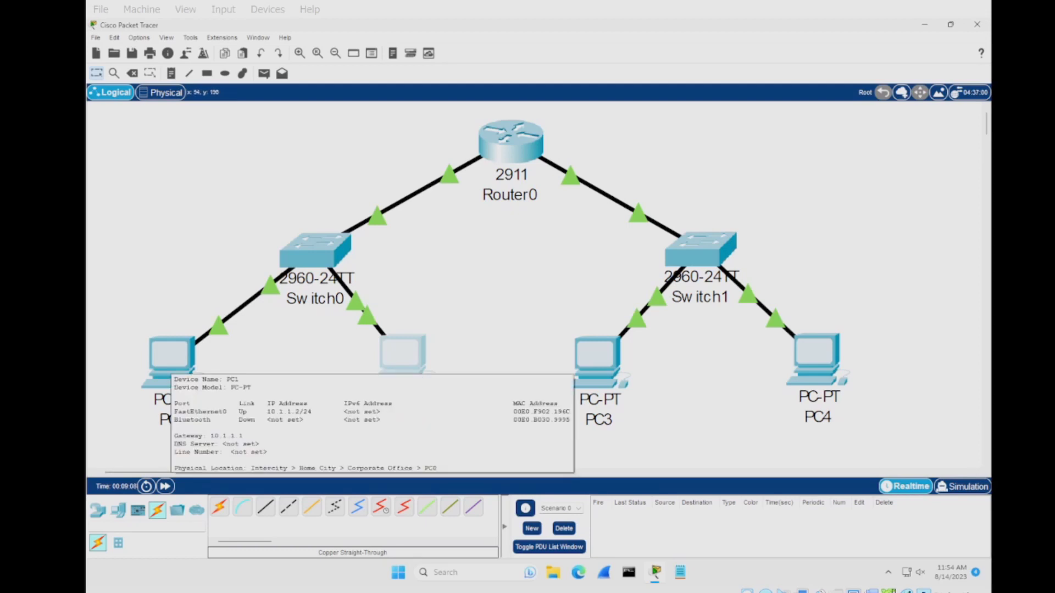
left_click(170, 365)
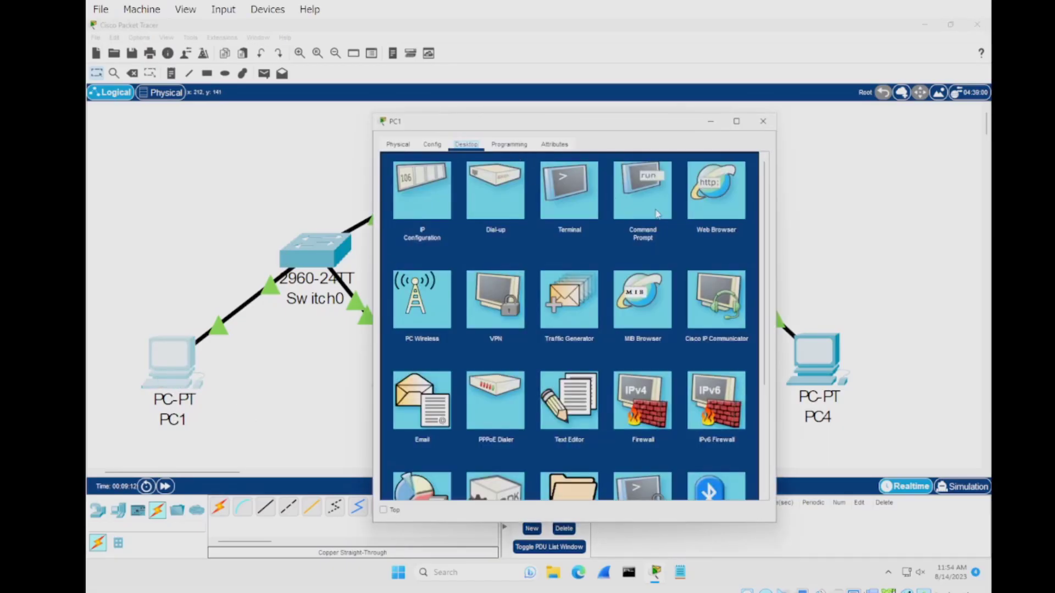
left_click(647, 188)
left_click_drag(504, 115, 602, 92)
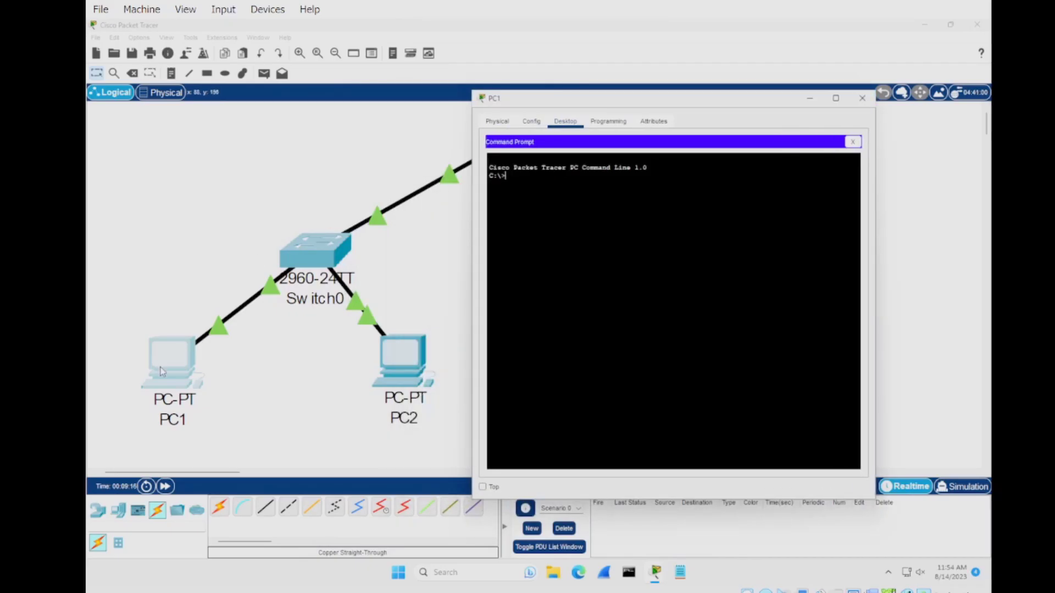
- Ping 192.168.1.2 twice from PC1's Command Prompt
left_click_drag(724, 99, 652, 84)
type("ping 1")
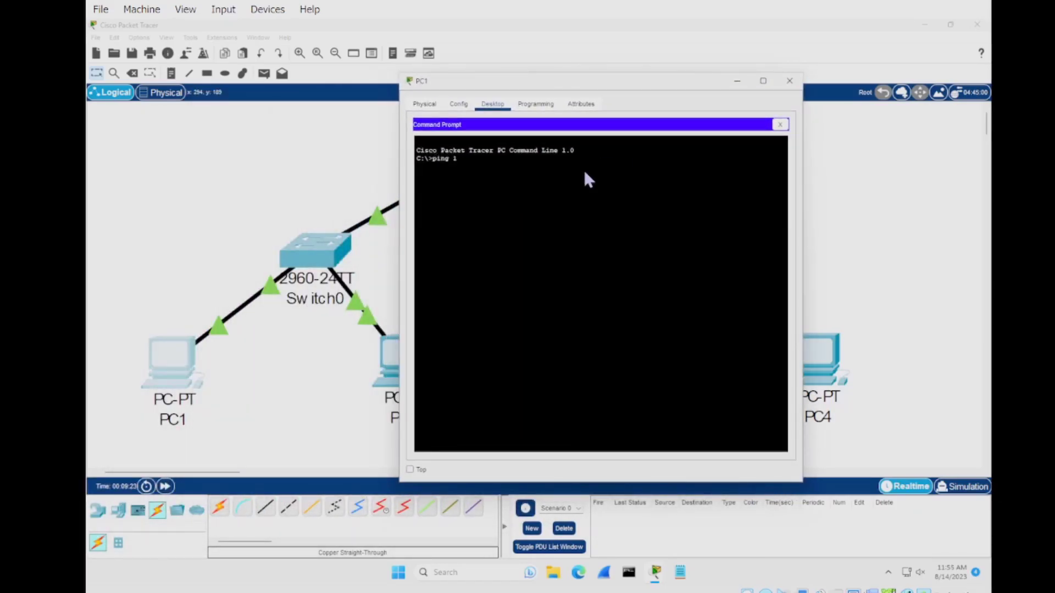
type("92.168.1.2")
key("Return")
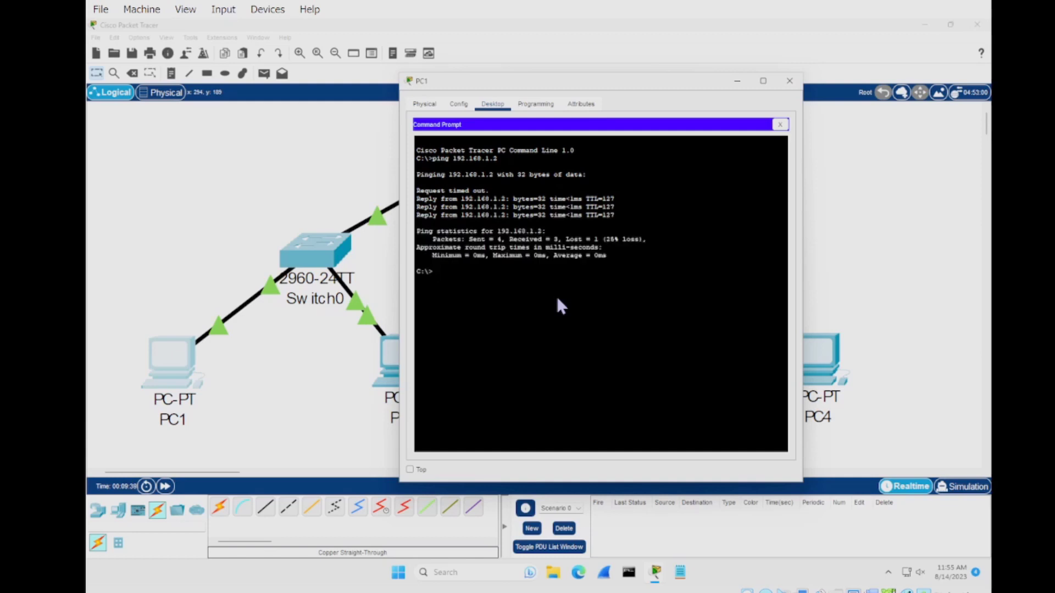
key("Up")
key("Return")
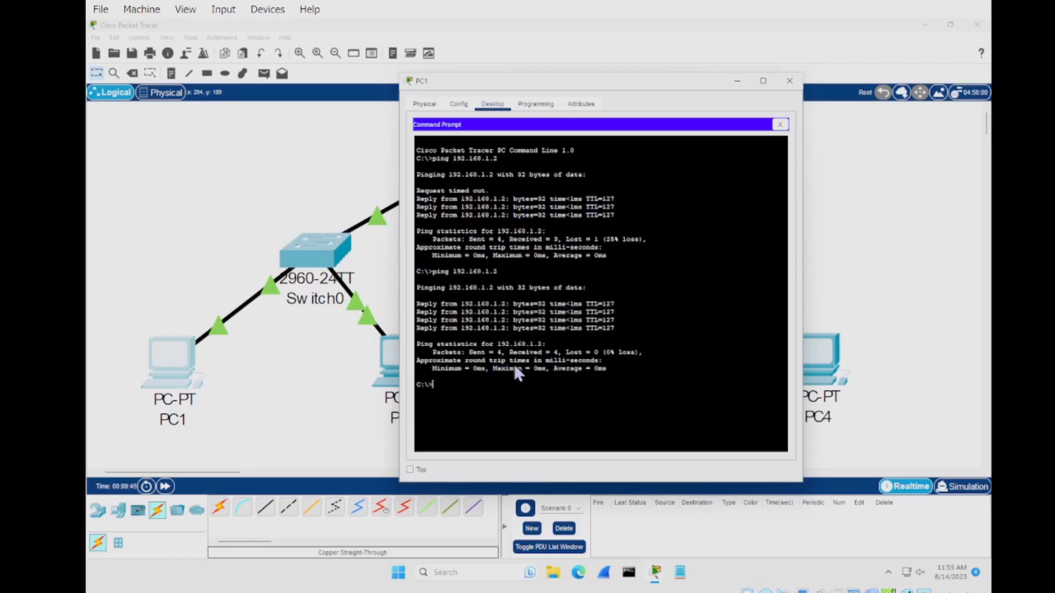
- Ping 192.168.1.3 twice from PC1's Command Prompt
type("ping 192.168.1.3")
key("Return")
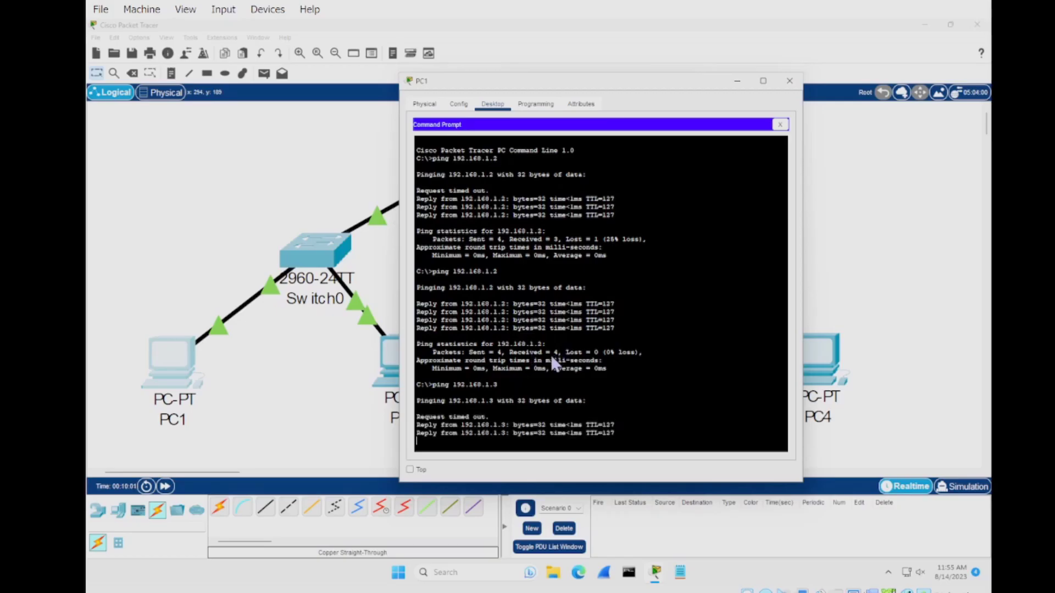
key("Up")
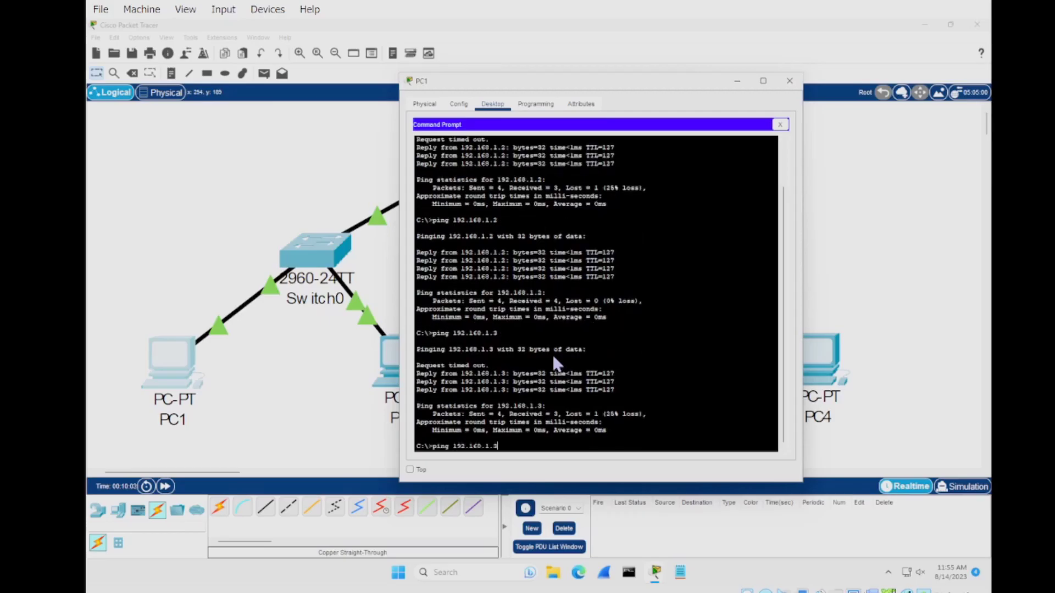
key("Return")
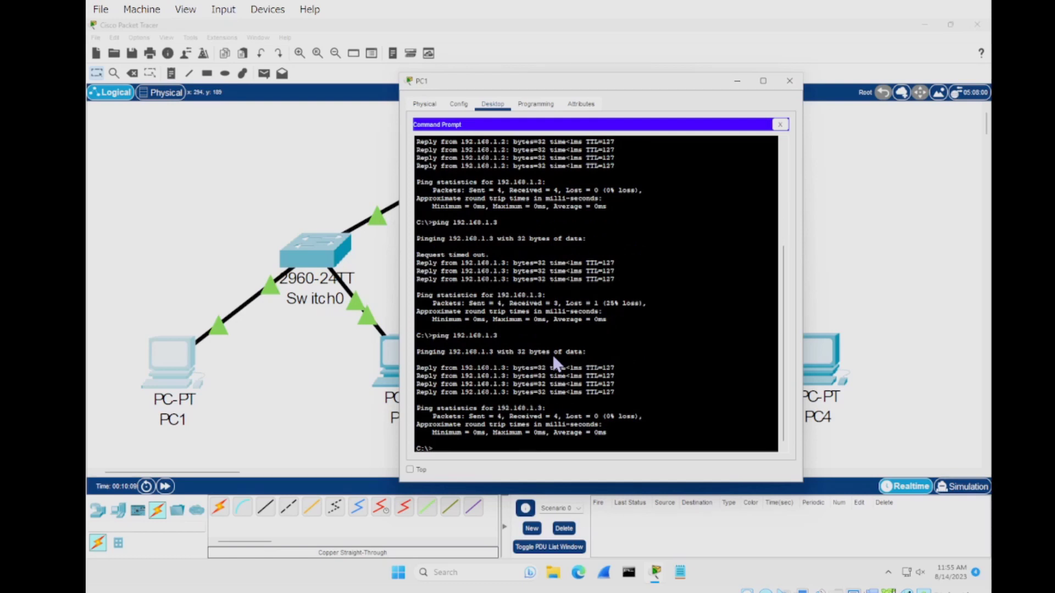
- Ping 10.1.1.3 from PC1, review the earlier ping output and close PC1's window
type("ping 10.1.1.3")
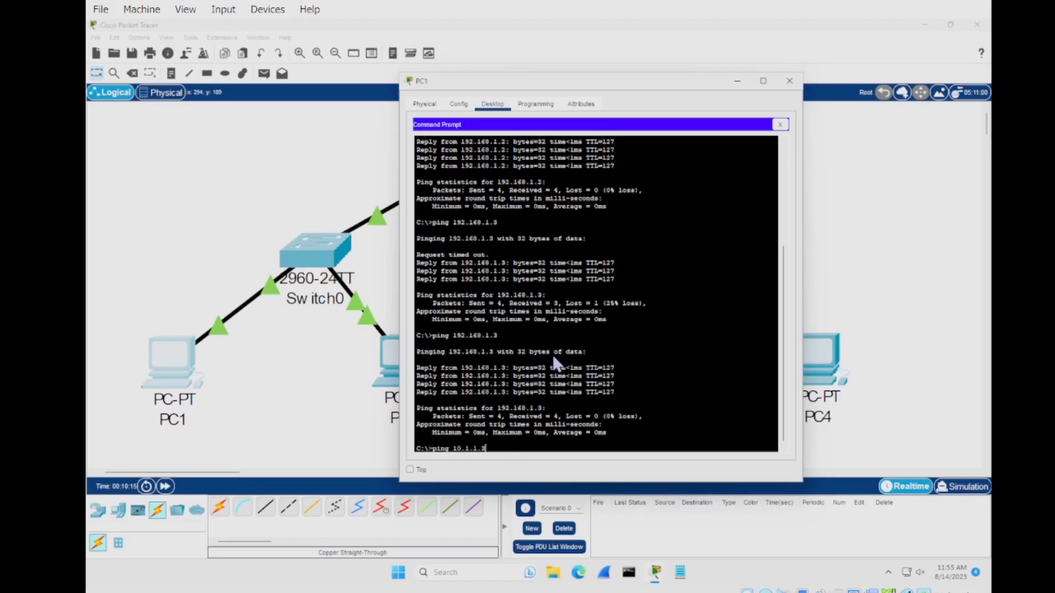
key("Return")
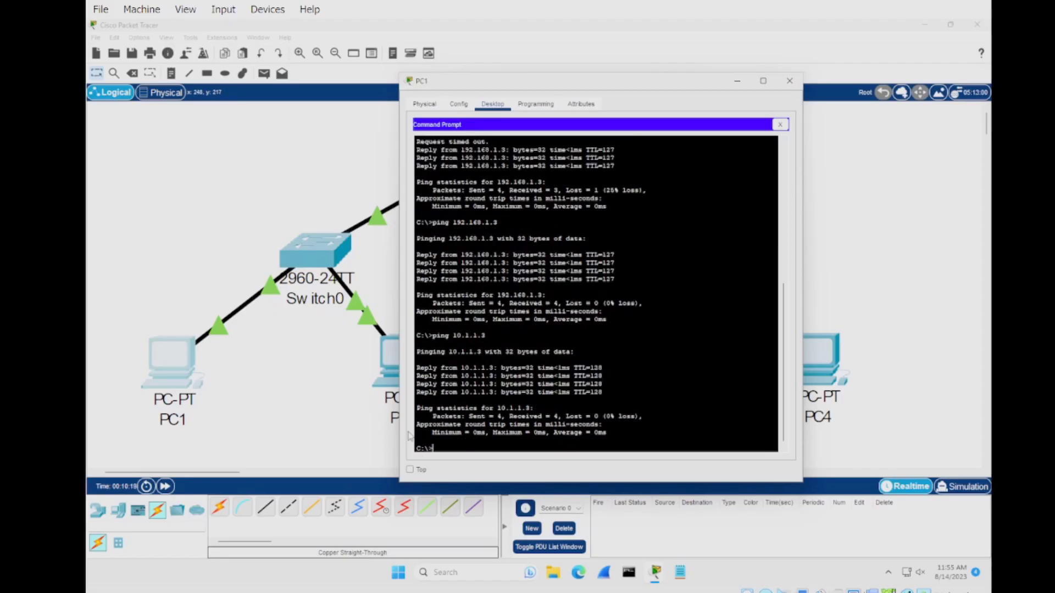
scroll(634, 292, "up", 10)
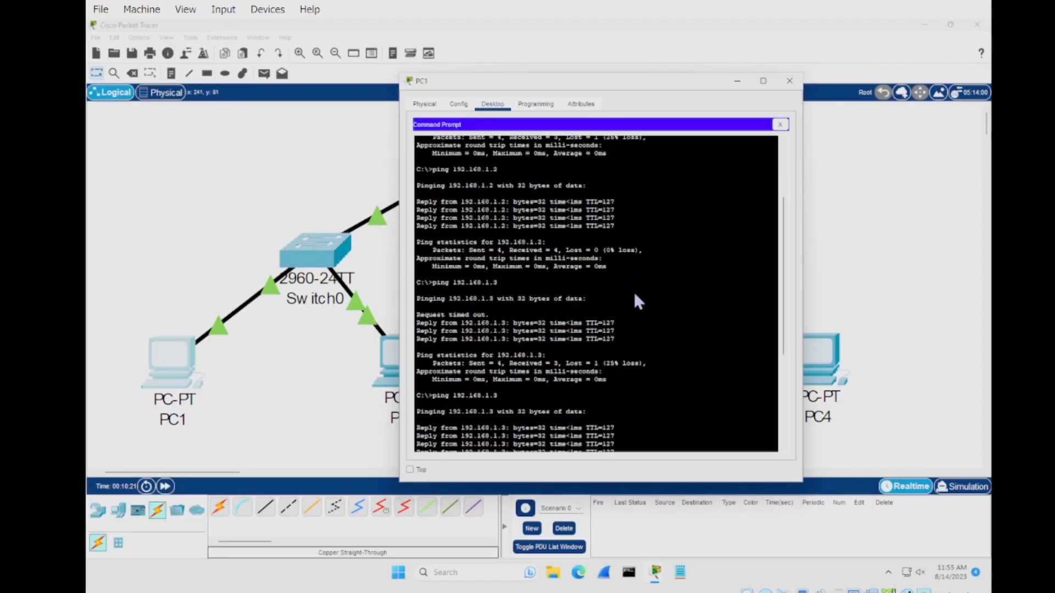
left_click(789, 81)
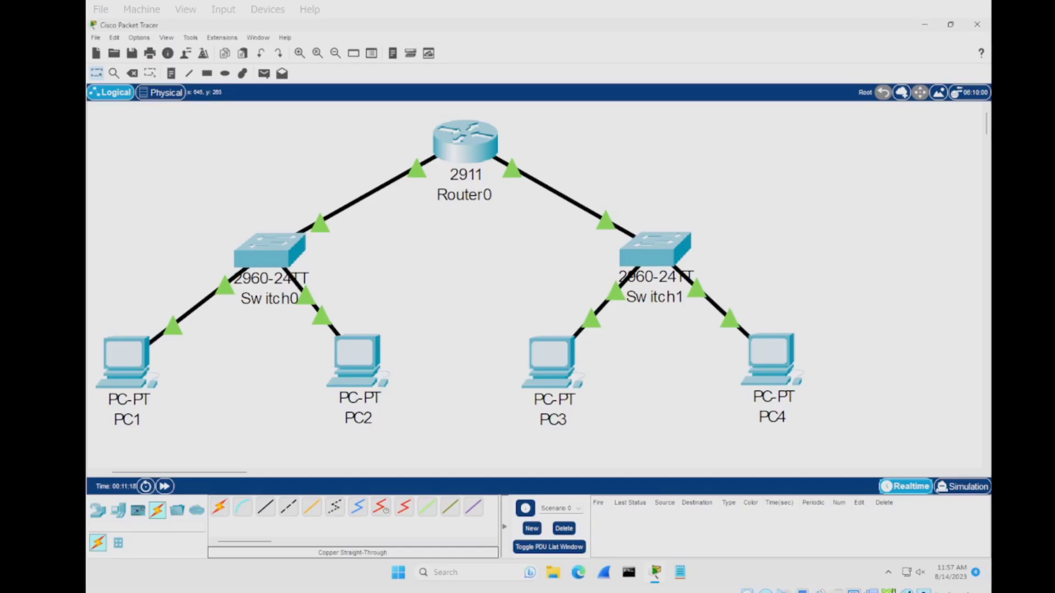
- Switch to simulation mode and create a simple PDU from PC1 to PC3
left_click(956, 488)
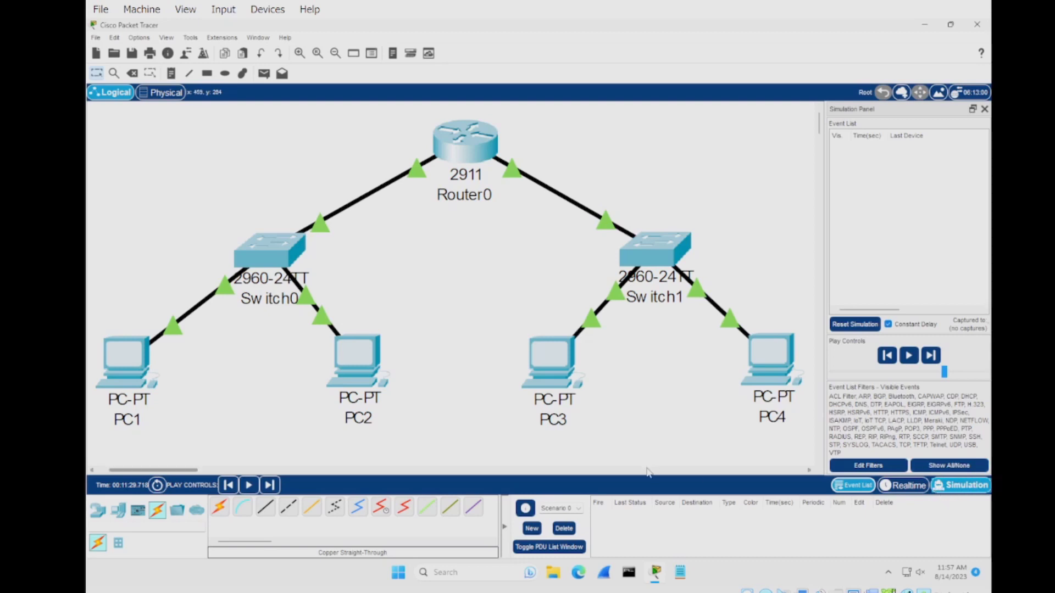
left_click(265, 75)
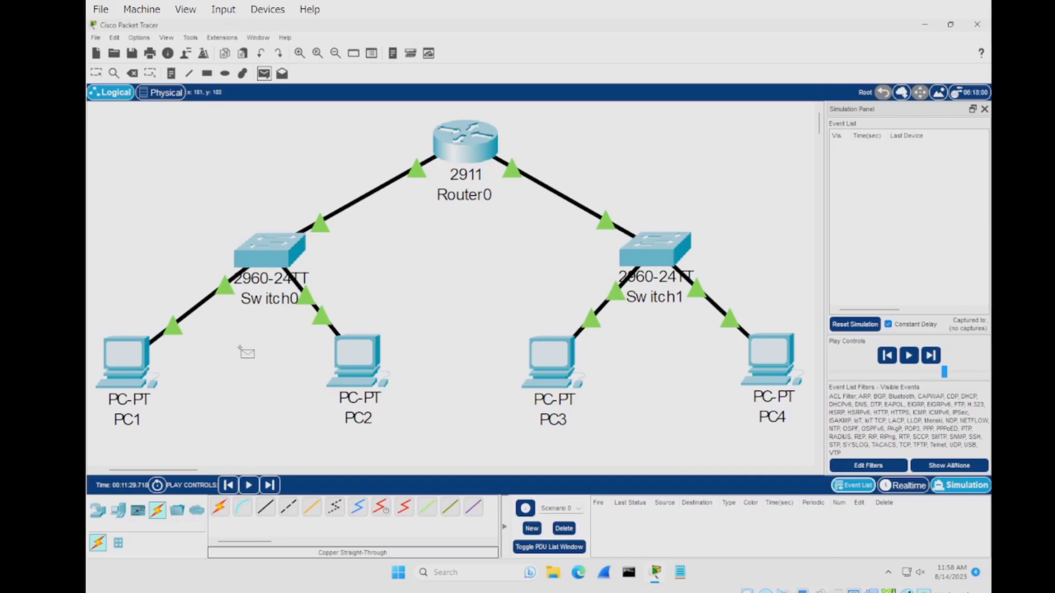
left_click(130, 355)
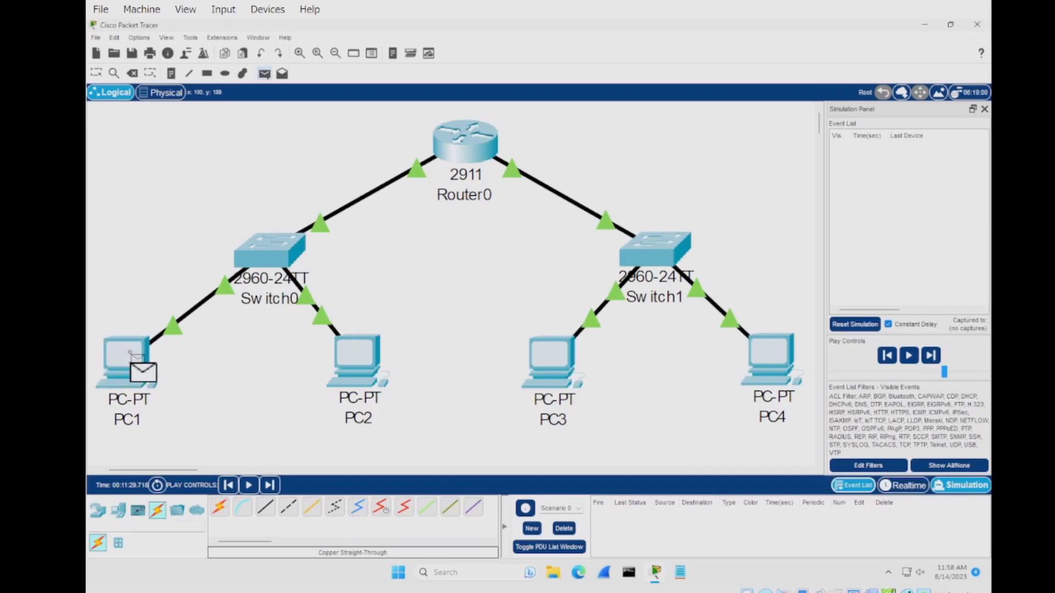
left_click(555, 363)
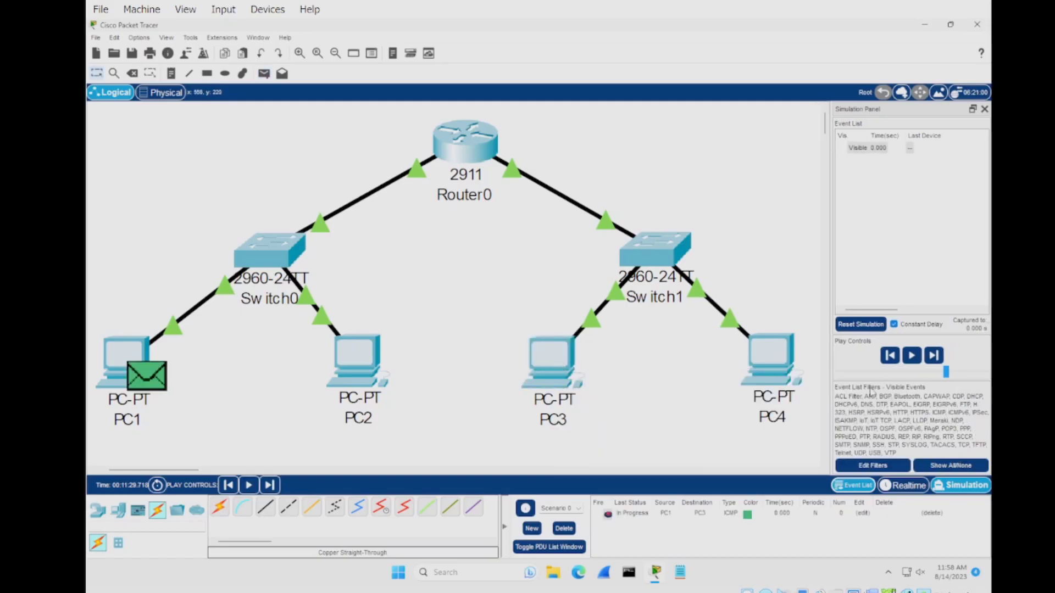
- Raise the simulation's playback speed and play the PDU's trip from PC1 to PC3
left_click_drag(946, 372, 915, 378)
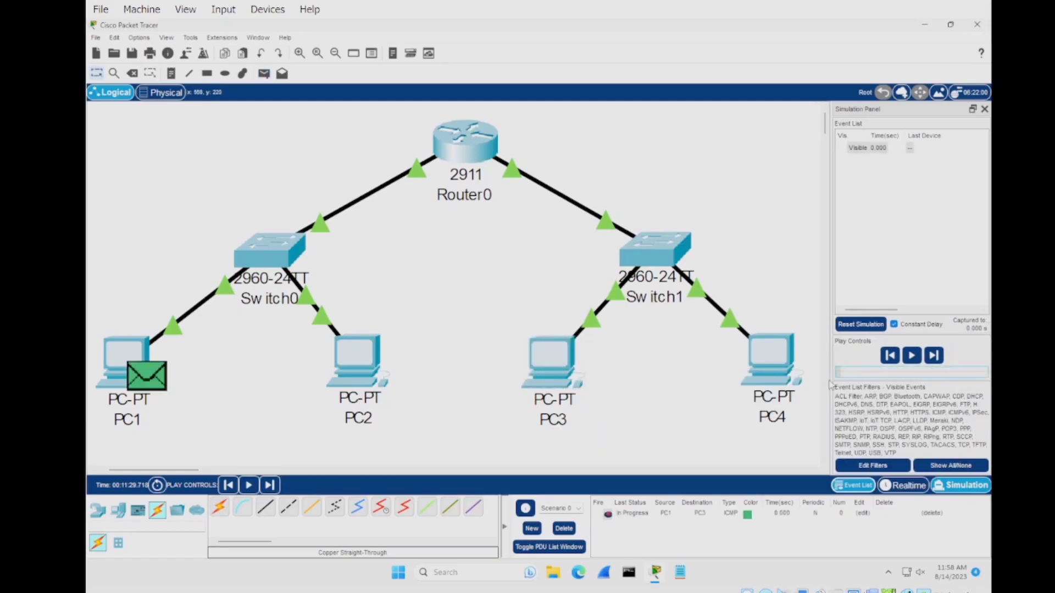
left_click(985, 372)
left_click(985, 372)
left_click_drag(985, 372, 939, 373)
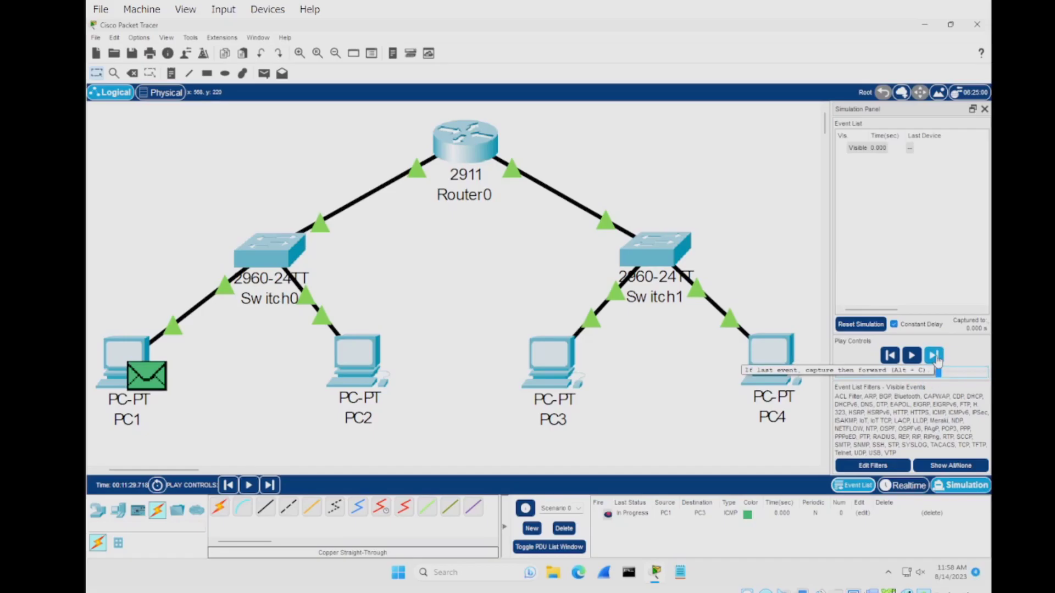
left_click_drag(941, 373, 968, 379)
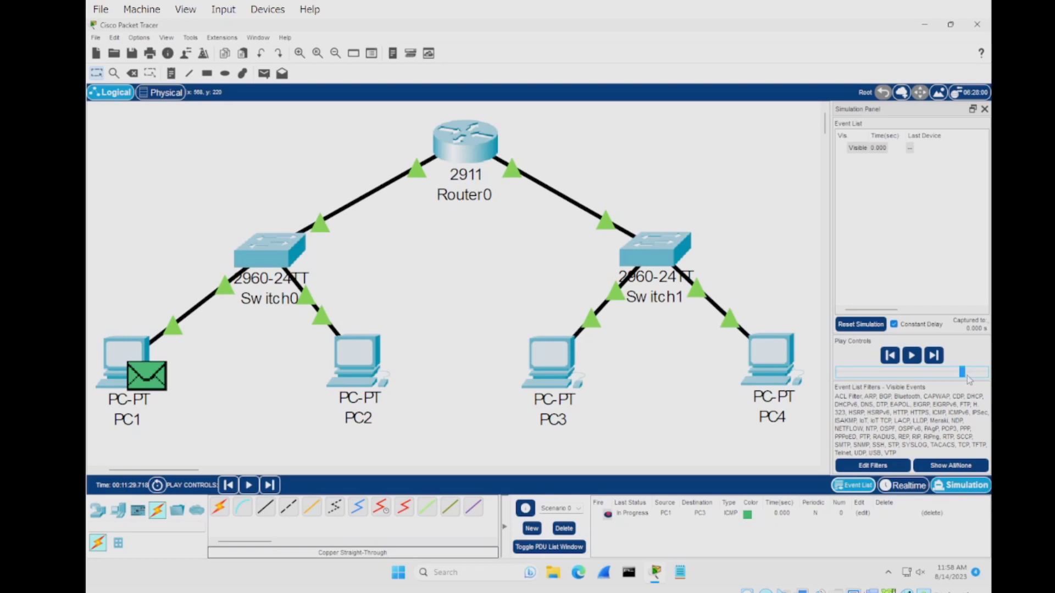
left_click(910, 356)
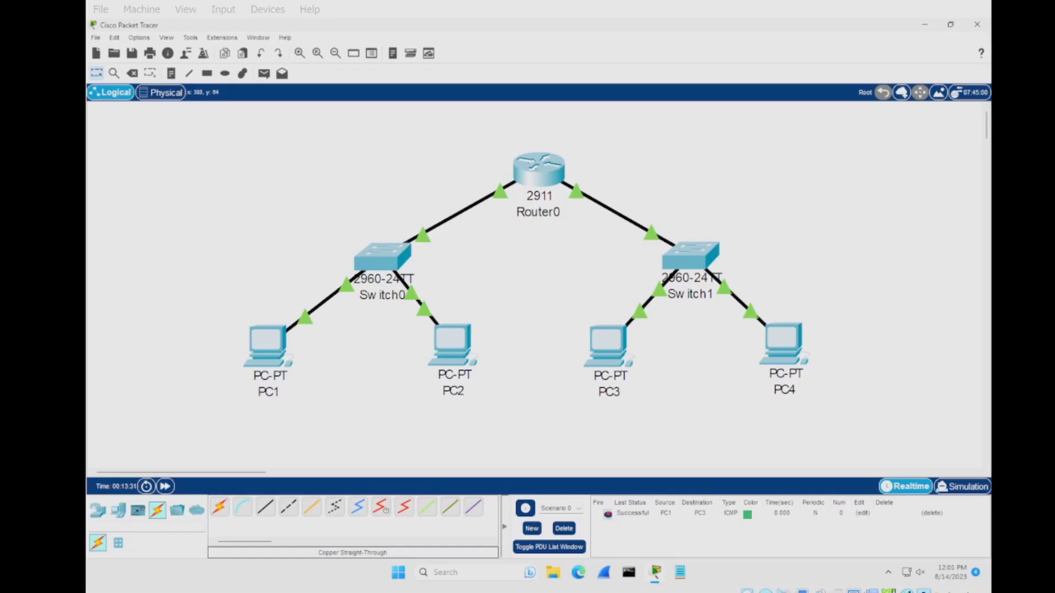
- Move Switch0 together with PC1 and PC2 farther left from Router0 in the workspace
mouse_move(536, 175)
left_click_drag(185, 241, 503, 407)
left_click_drag(165, 200, 450, 426)
left_click_drag(367, 266, 273, 262)
- Move Switch1 together with PC3 and PC4 directly beneath Router0
left_click_drag(549, 259, 836, 404)
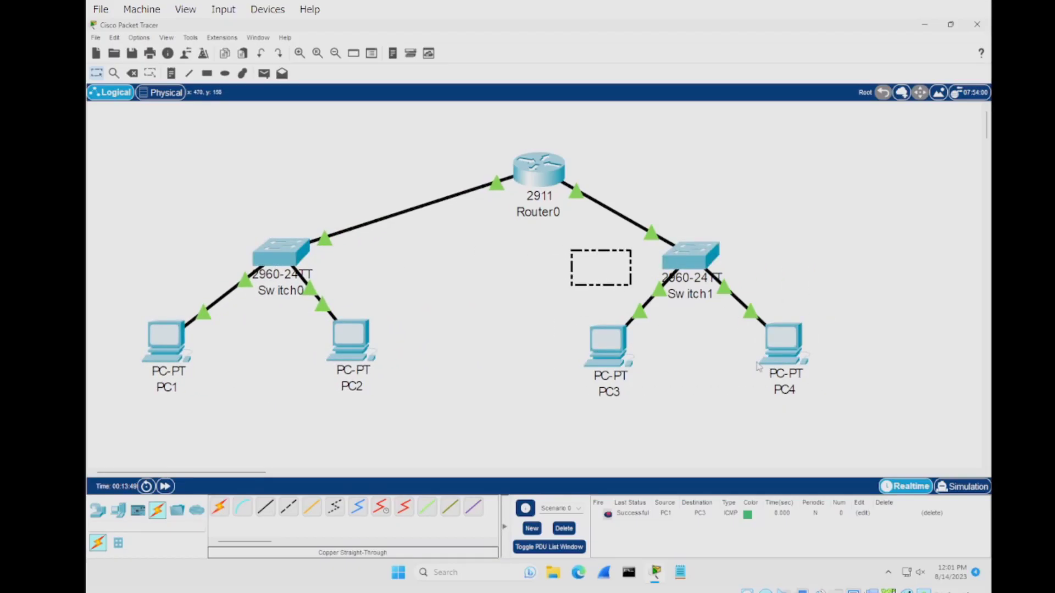
left_click_drag(690, 267, 545, 307)
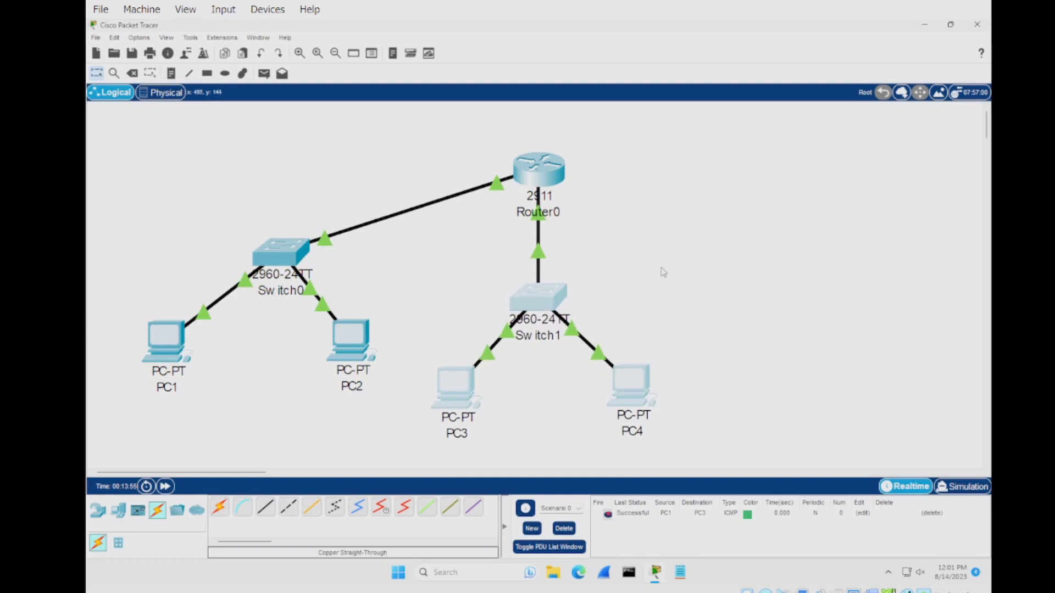
left_click(661, 270)
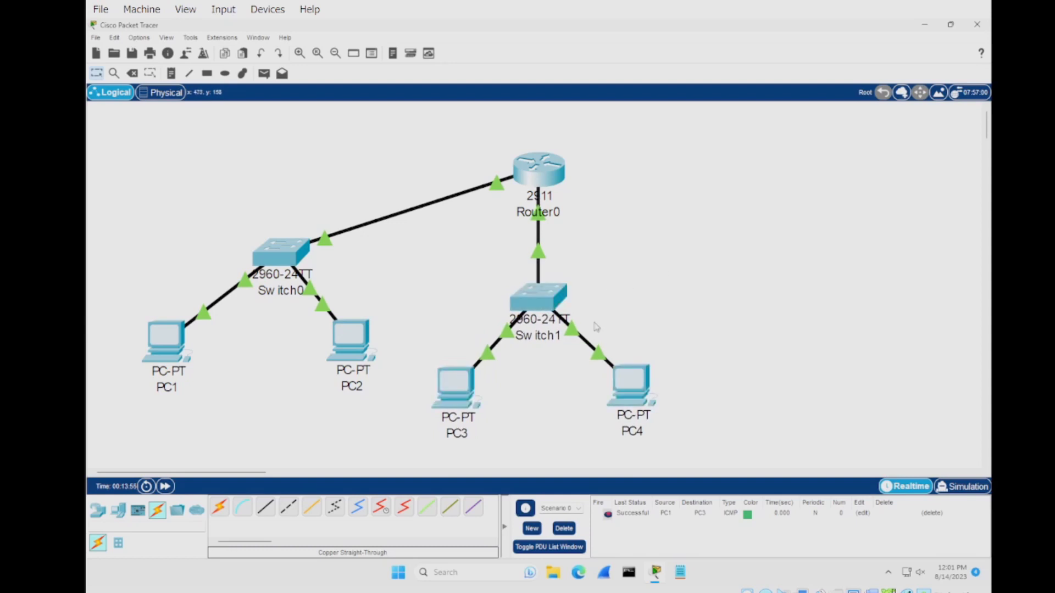
- Add a third 2960 switch to the right of Router0 and adjust its position in the topology
left_click(97, 510)
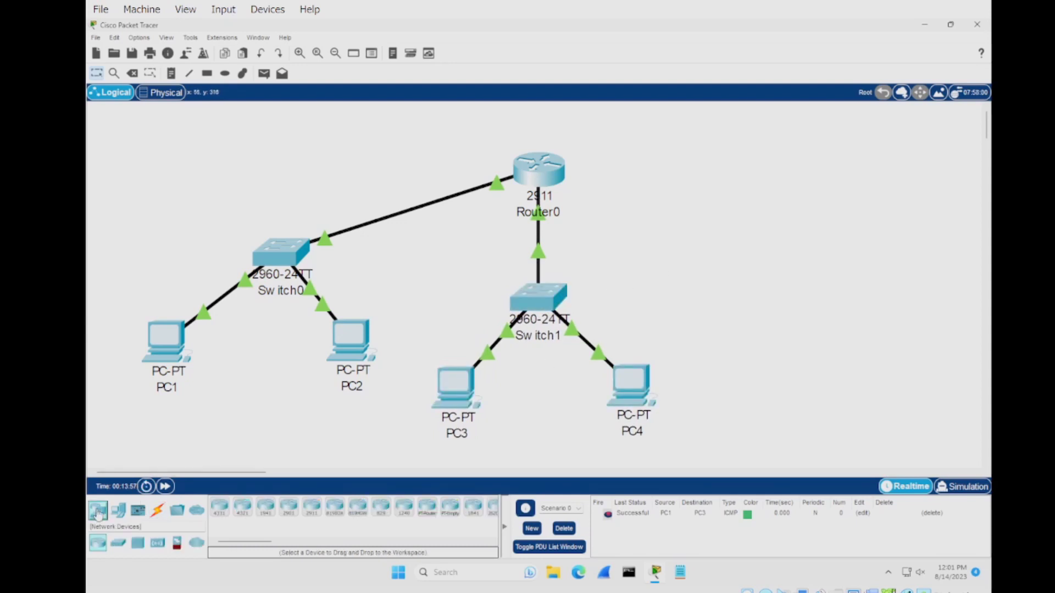
left_click(117, 544)
left_click_drag(219, 507, 768, 275)
left_click(772, 272)
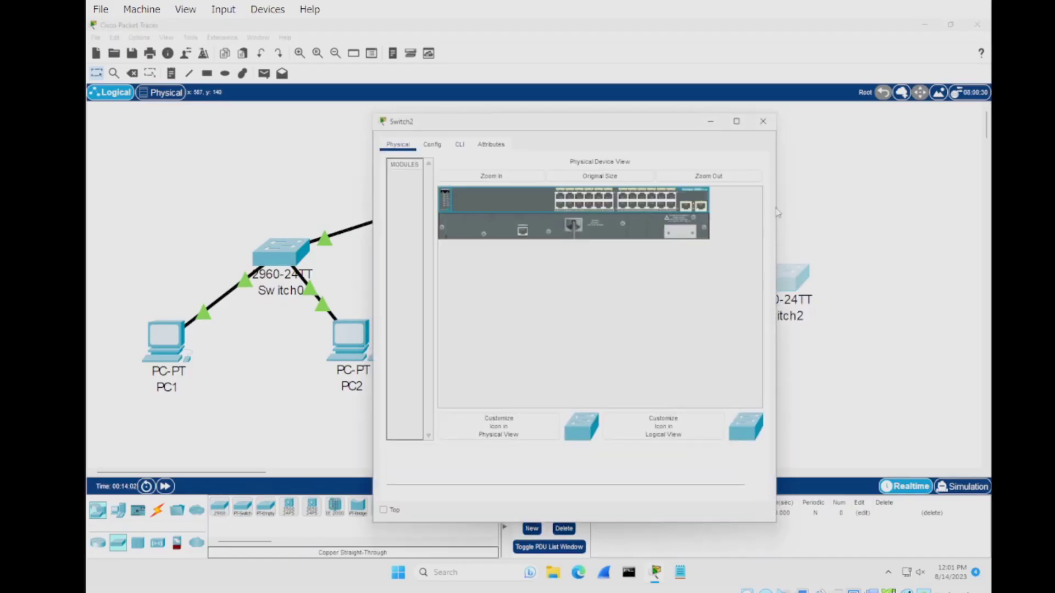
left_click(763, 120)
mouse_move(776, 274)
left_mouse_down()
mouse_move(769, 254)
mouse_move(786, 269)
left_mouse_up()
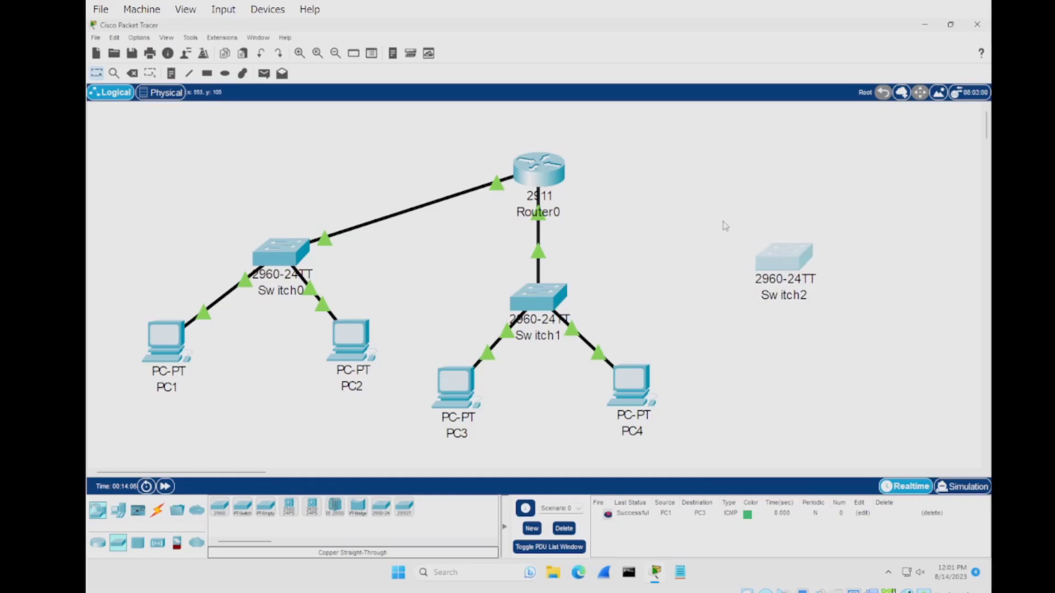
- Add two PCs below the new 2960 switch, one on each side
left_click(139, 511)
left_click(219, 507)
left_click(728, 358)
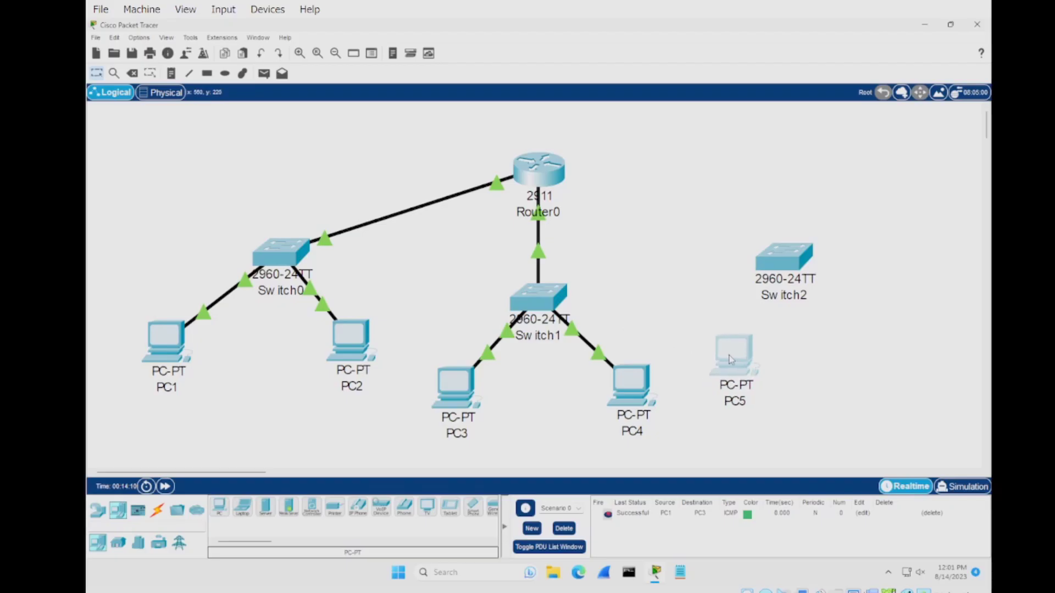
left_click(219, 506)
left_click(841, 352)
- Spread PC5 and PC6 apart and center Switch2 above them
left_click_drag(841, 352, 860, 351)
left_click_drag(731, 365, 722, 368)
left_click_drag(856, 357, 867, 357)
left_click_drag(978, 447, 753, 257)
left_click_drag(900, 361, 915, 361)
left_click_drag(756, 361, 739, 363)
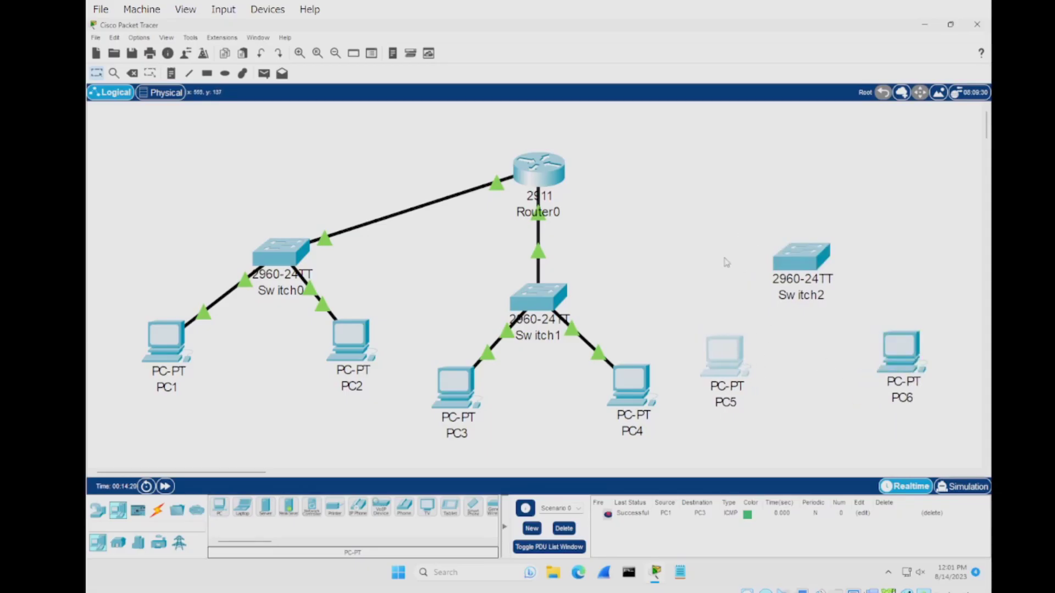
- Connect PC5 to Switch2's FastEthernet0/2 port with a copper straight-through cable
left_click(157, 509)
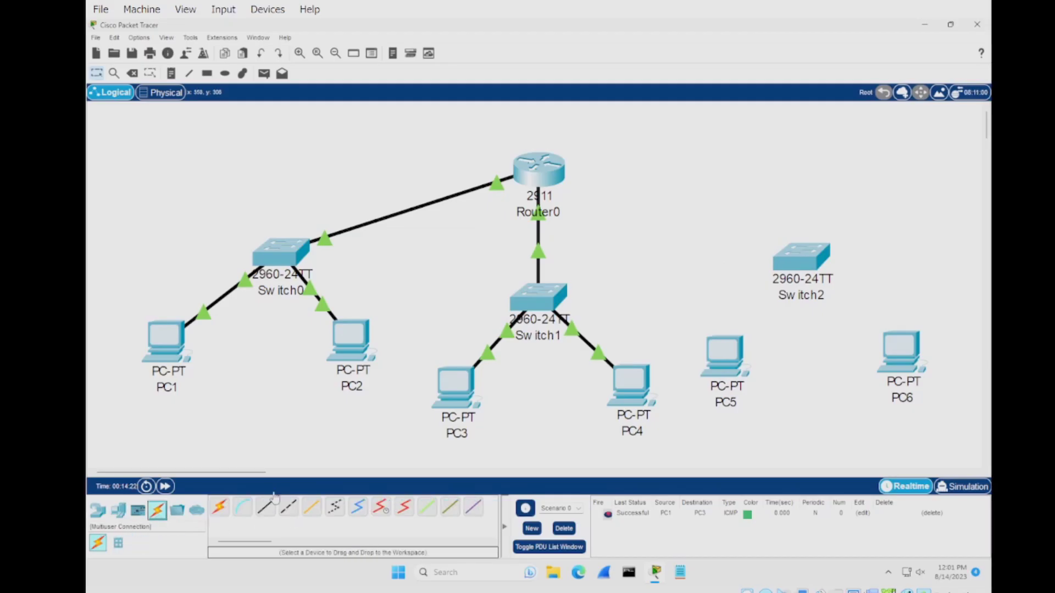
left_click(266, 506)
left_click(714, 356)
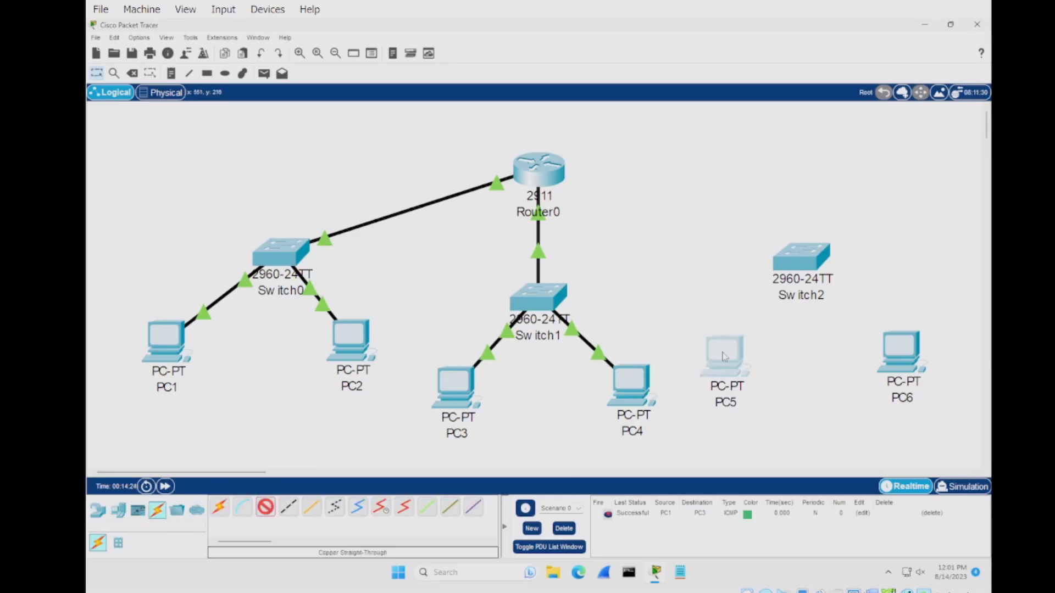
left_click(747, 387)
left_click(804, 260)
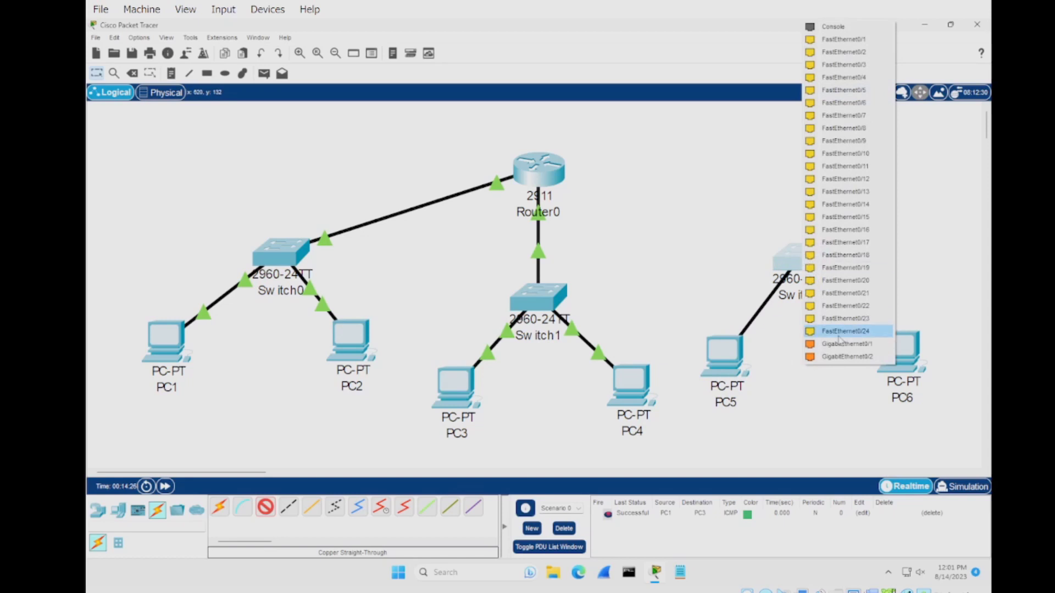
left_click(846, 52)
- Connect PC6 to Switch2's FastEthernet0/1 port with a copper straight-through cable
left_click(266, 506)
left_click(896, 357)
left_click(912, 390)
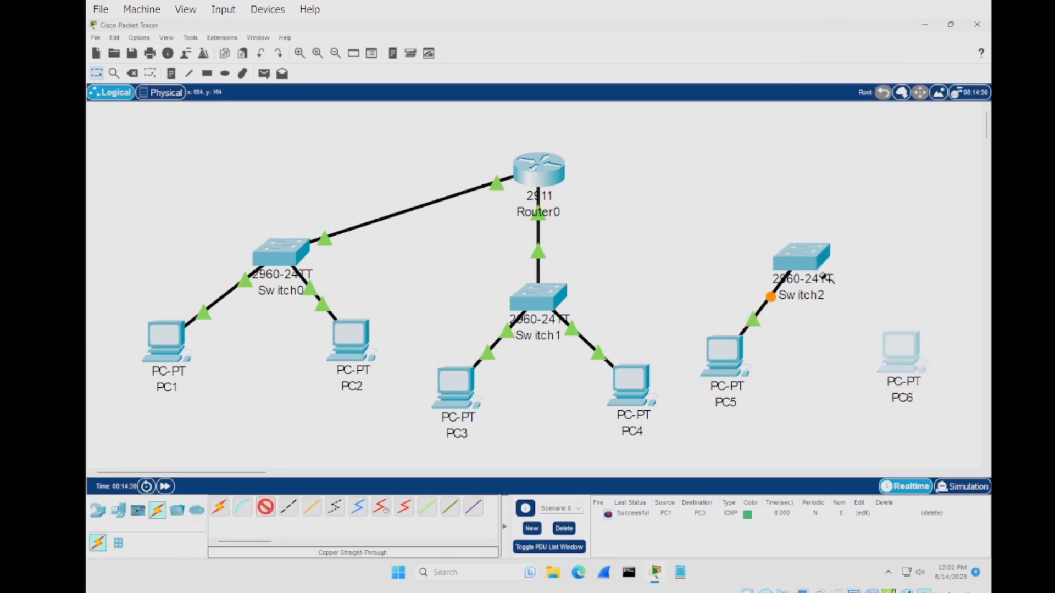
left_click(822, 276)
left_click(846, 44)
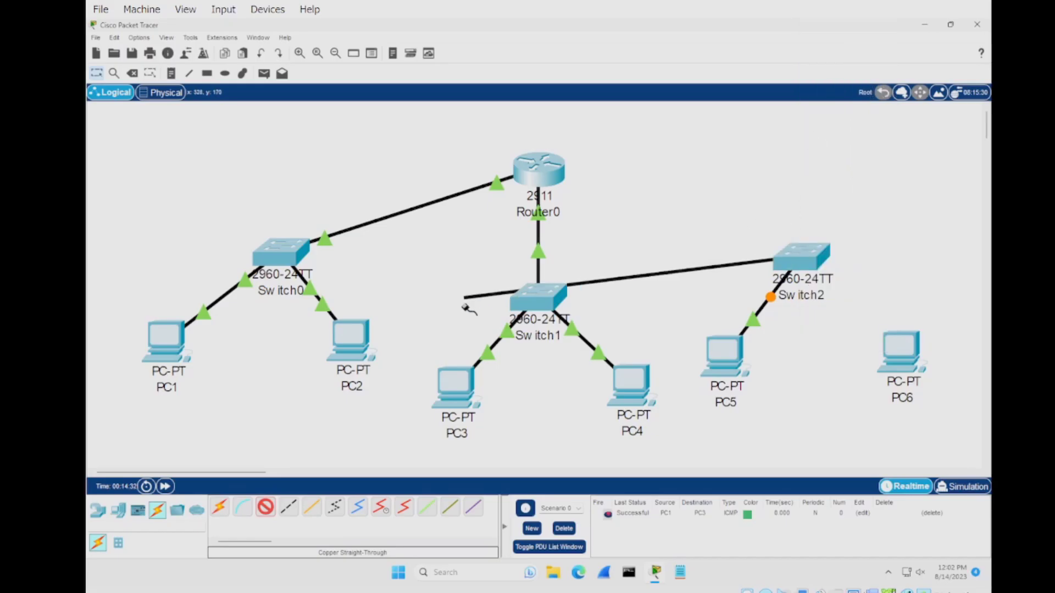
left_click(906, 367)
left_click(933, 413)
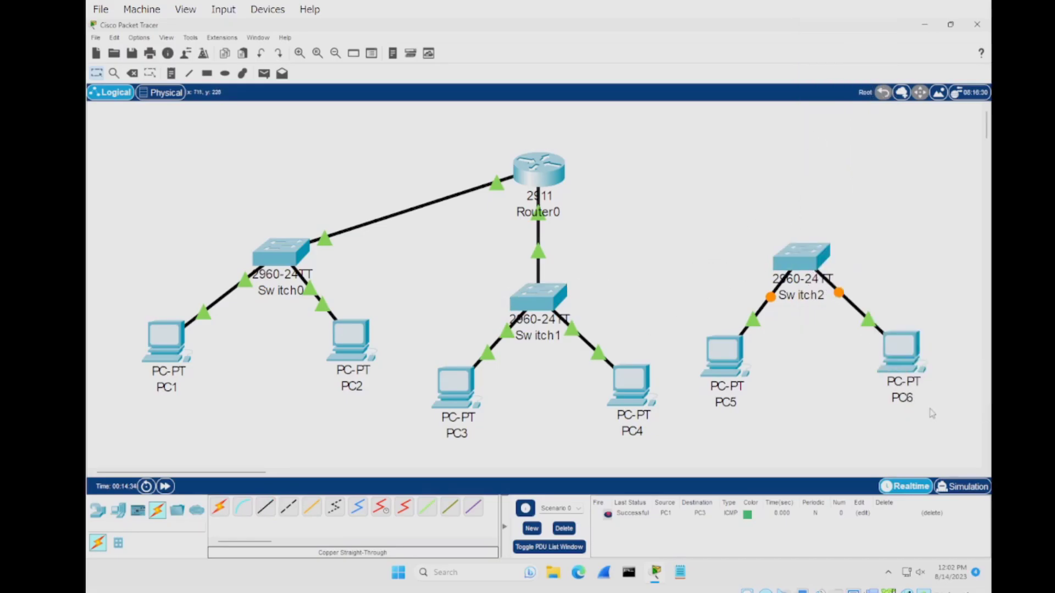
- Connect Switch2's GigabitEthernet0/1 port to Router0's GigabitEthernet0/2 port with a copper straight-through cable
left_click(265, 507)
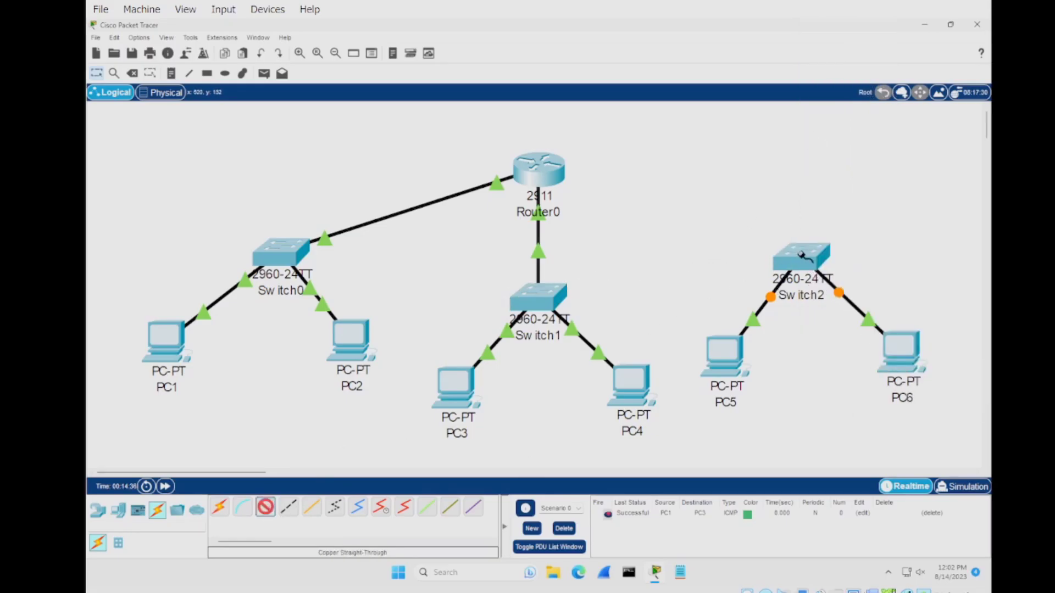
left_click(802, 256)
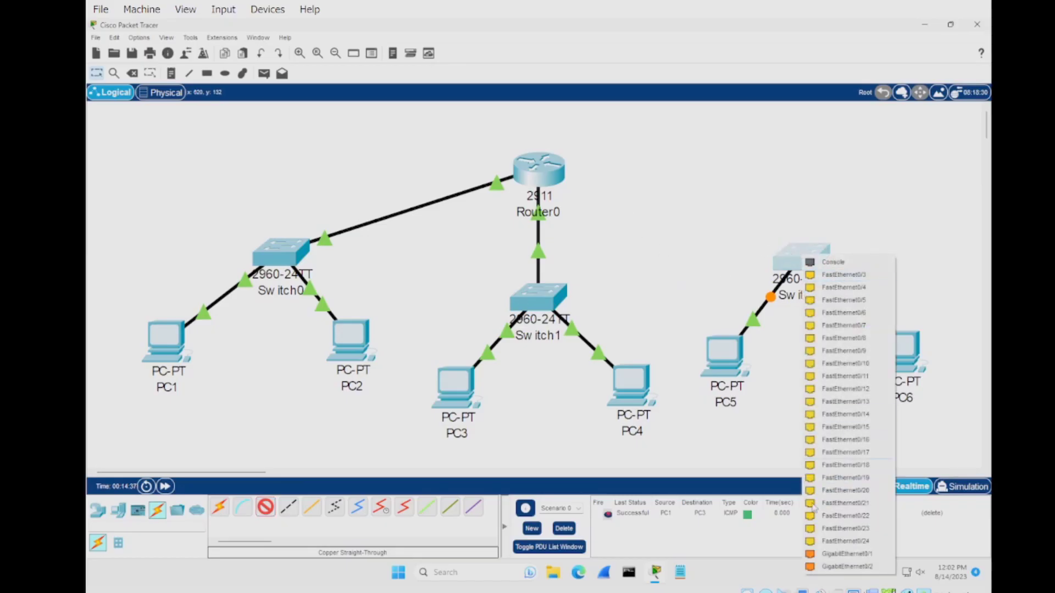
left_click(838, 555)
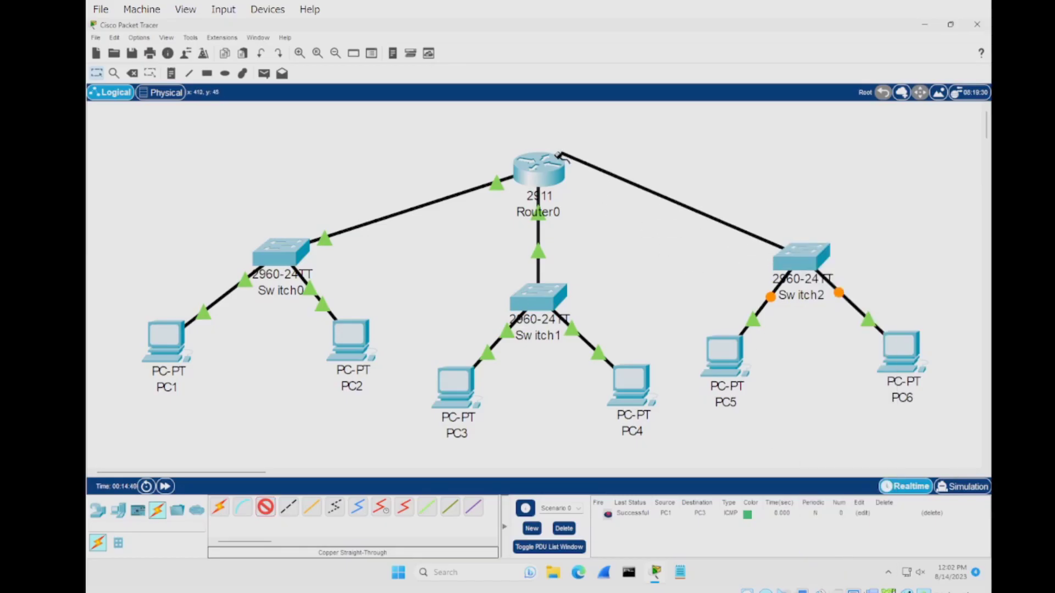
left_click(555, 170)
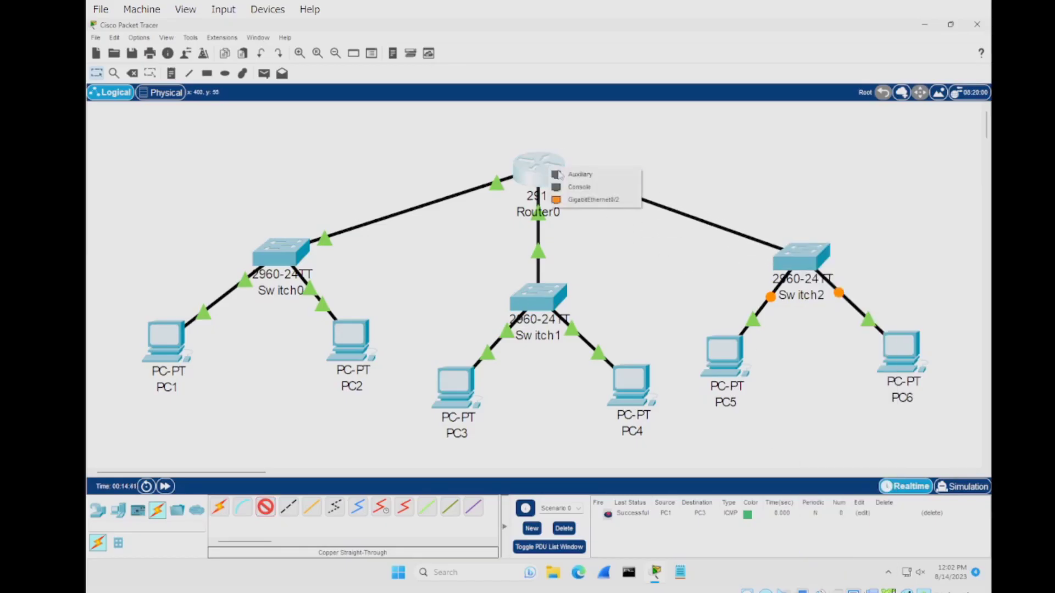
left_click(575, 201)
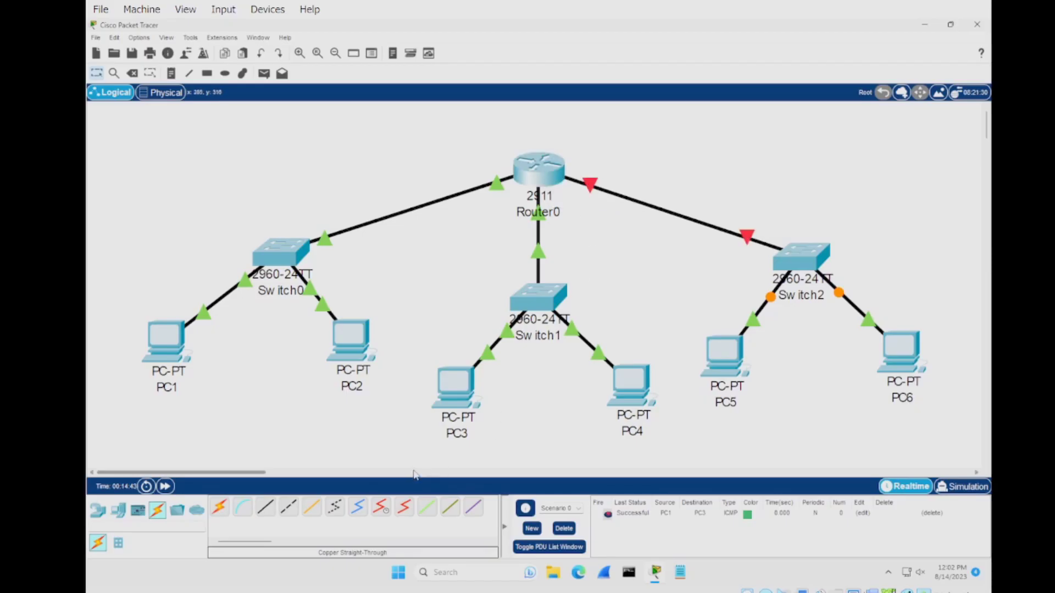
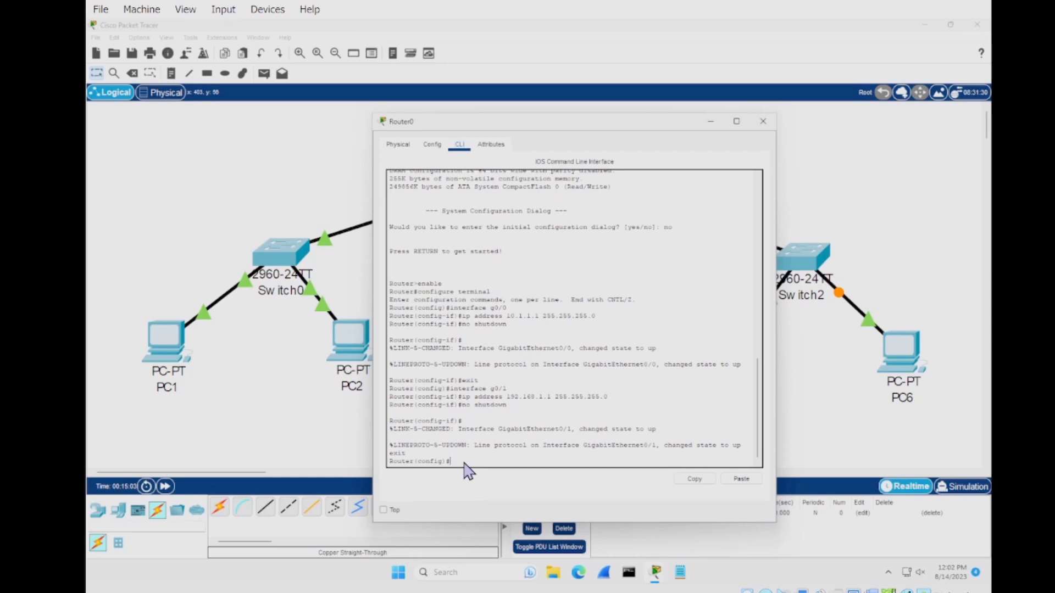
- Exit Router0's configuration and privileged modes, and restart the console session at the user prompt
type("exit")
key("Return")
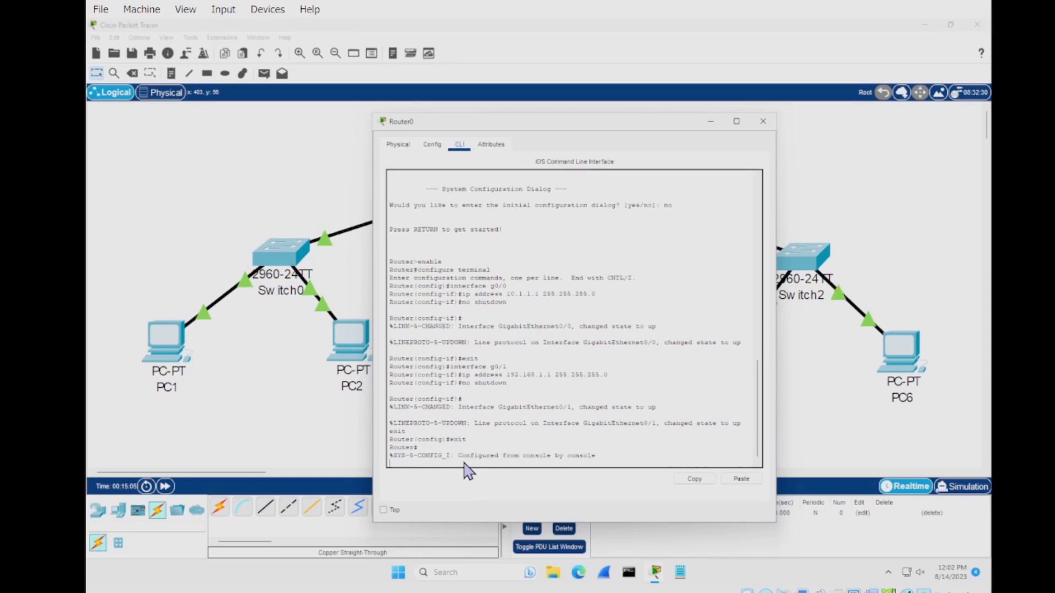
type("exit")
key("Return")
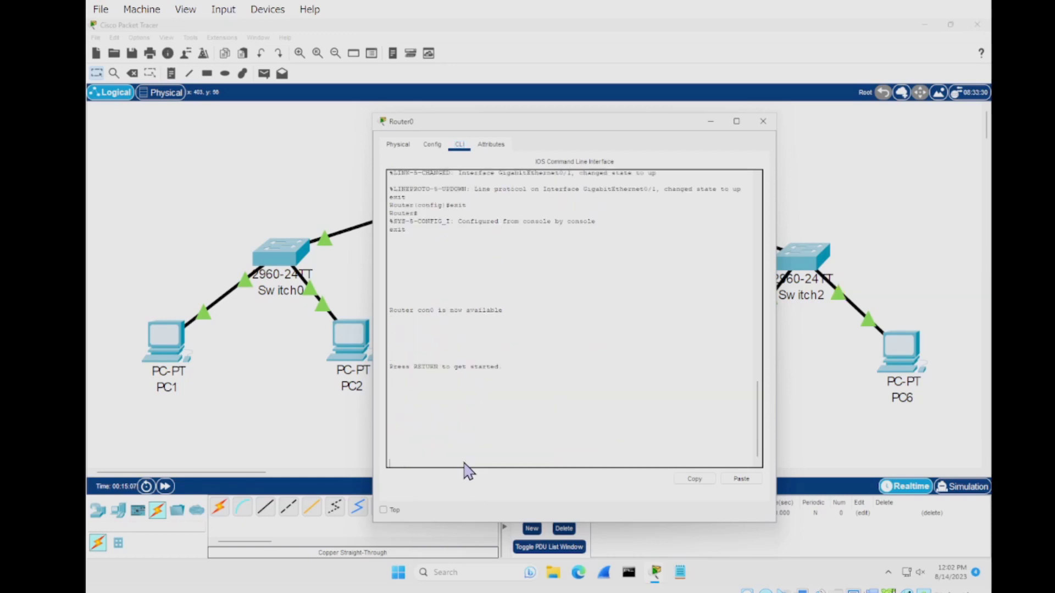
key("Return")
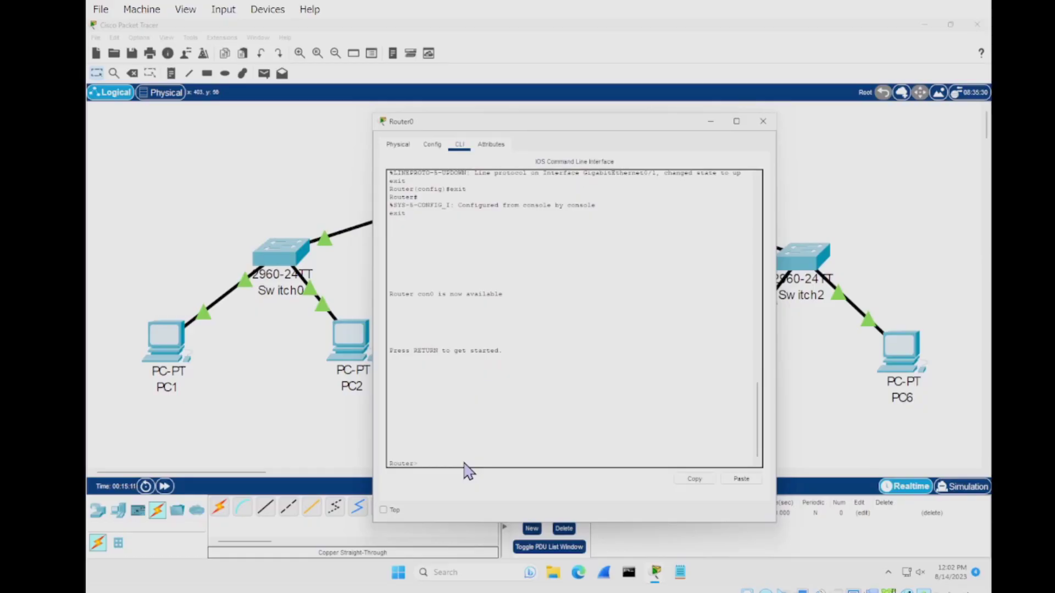
- Enter privileged mode and global configuration on Router0, and open interface g0/2 for configuration
type("enable")
key("Return")
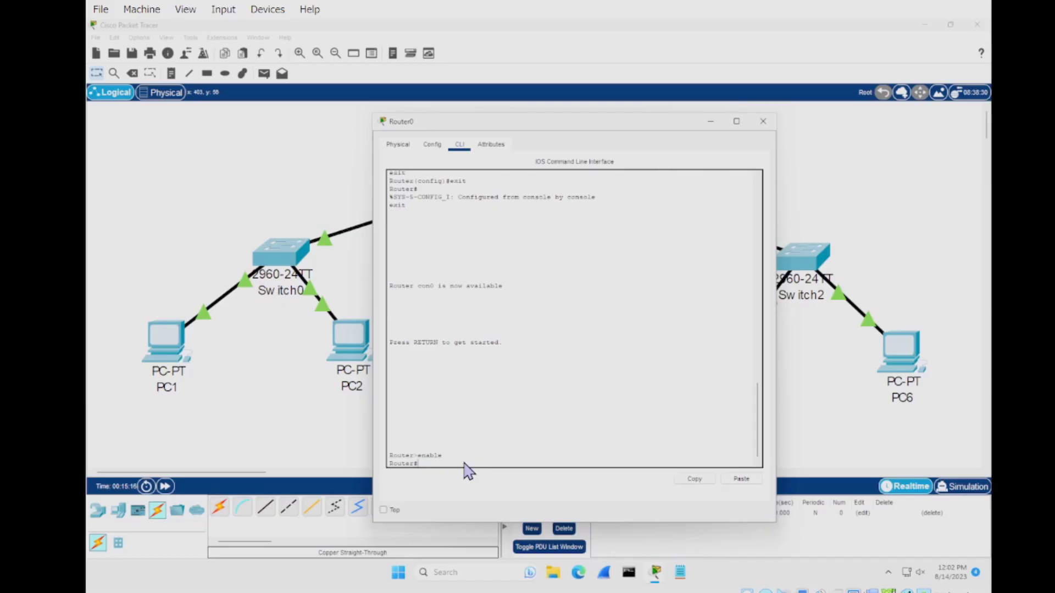
type("configure terminal")
key("Return")
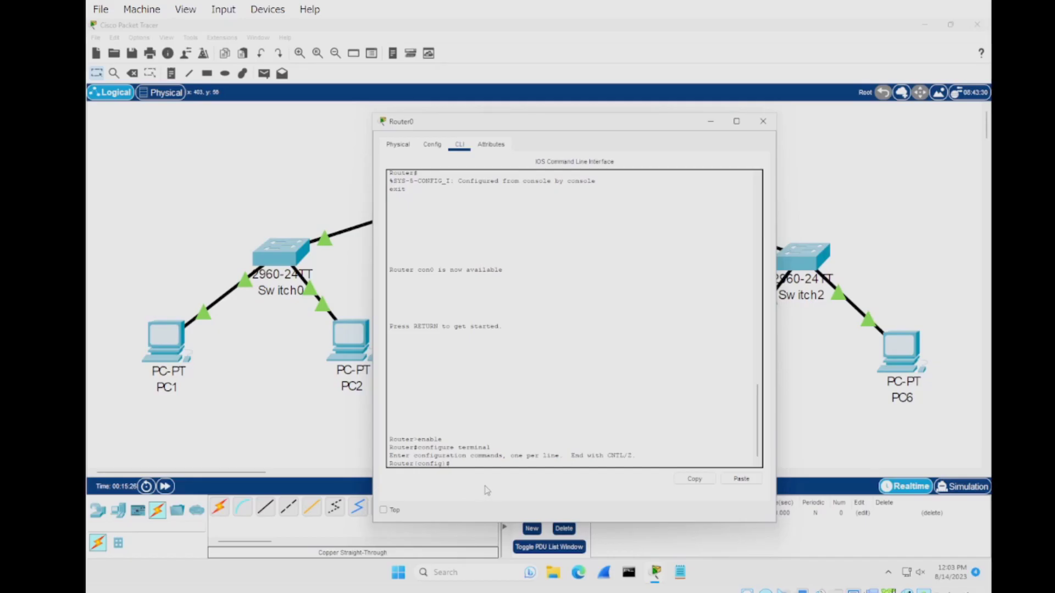
type("interface")
type(" g0/1")
key("Return")
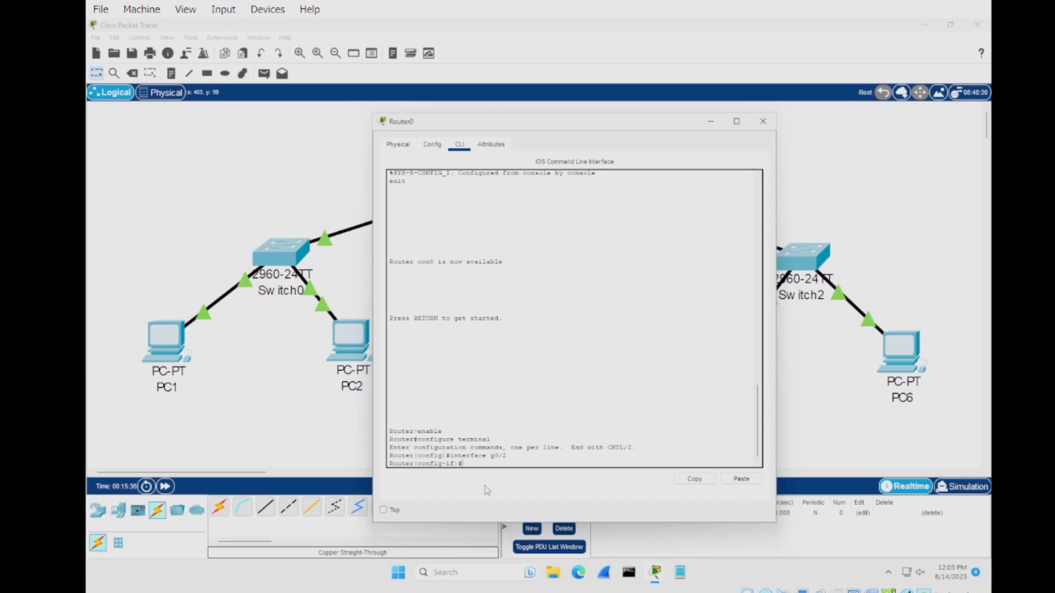
- Assign 192.168.2.1 with mask 255.255.255.0 to interface g0/2, enable the interface, and close the router's window
type("ip address 192.168.2.1 255.255 255.0")
key("Return")
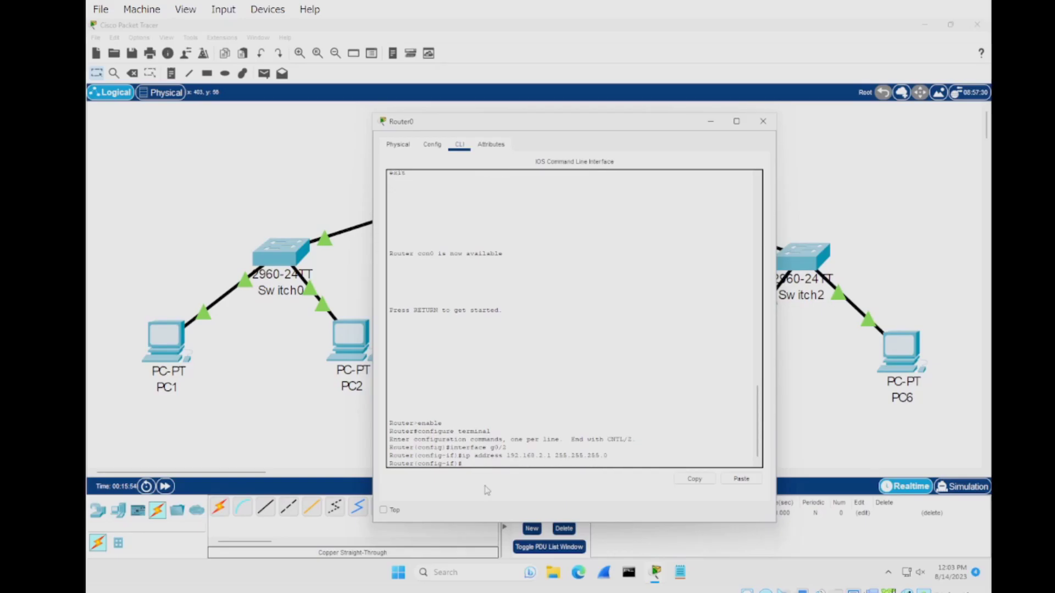
type("no shutdown")
key("Return")
key("Return")
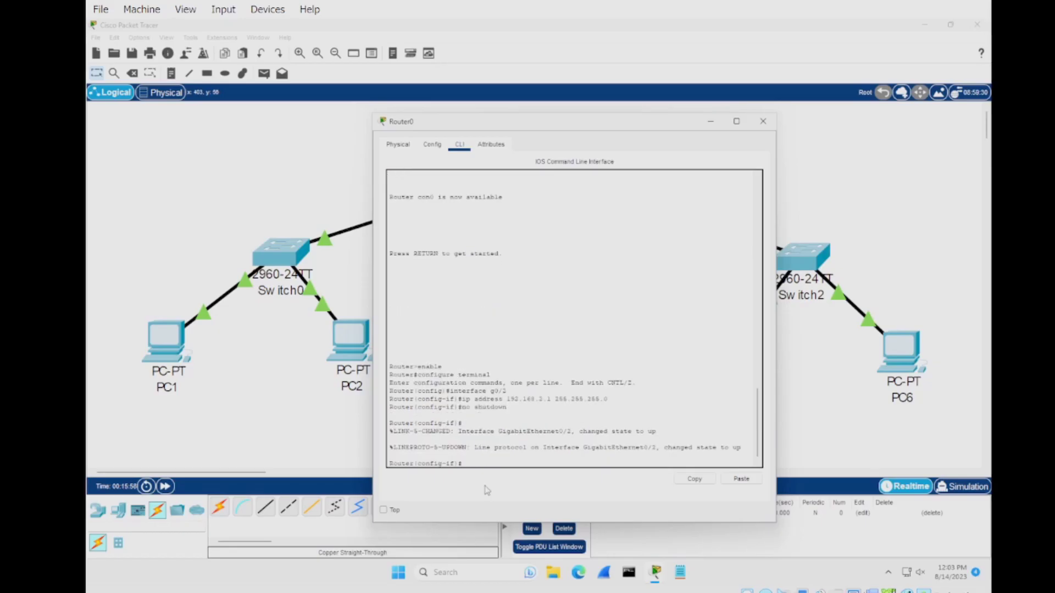
type("exit")
key("Return")
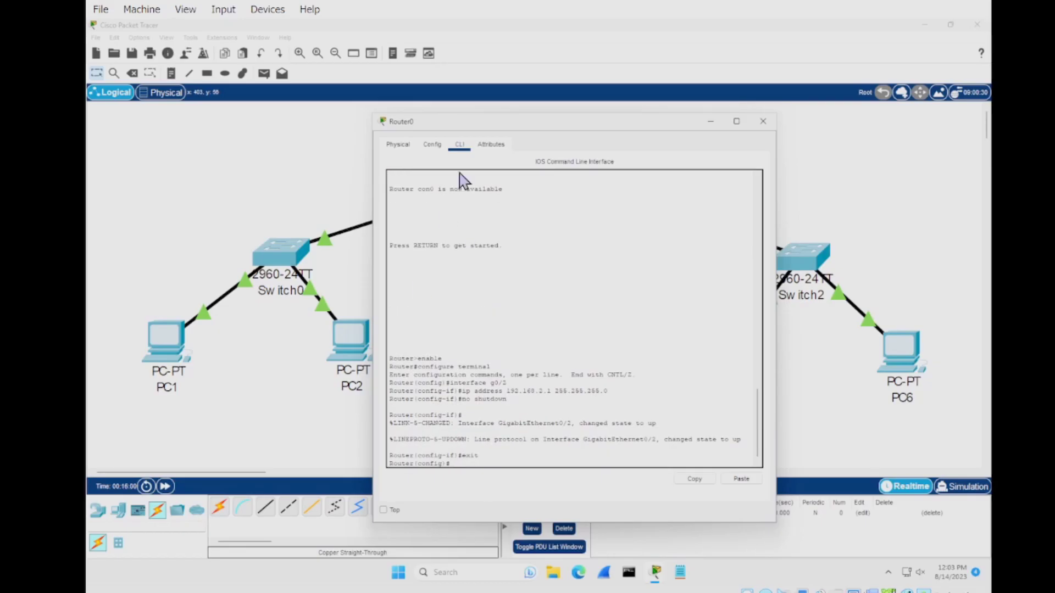
left_click(761, 122)
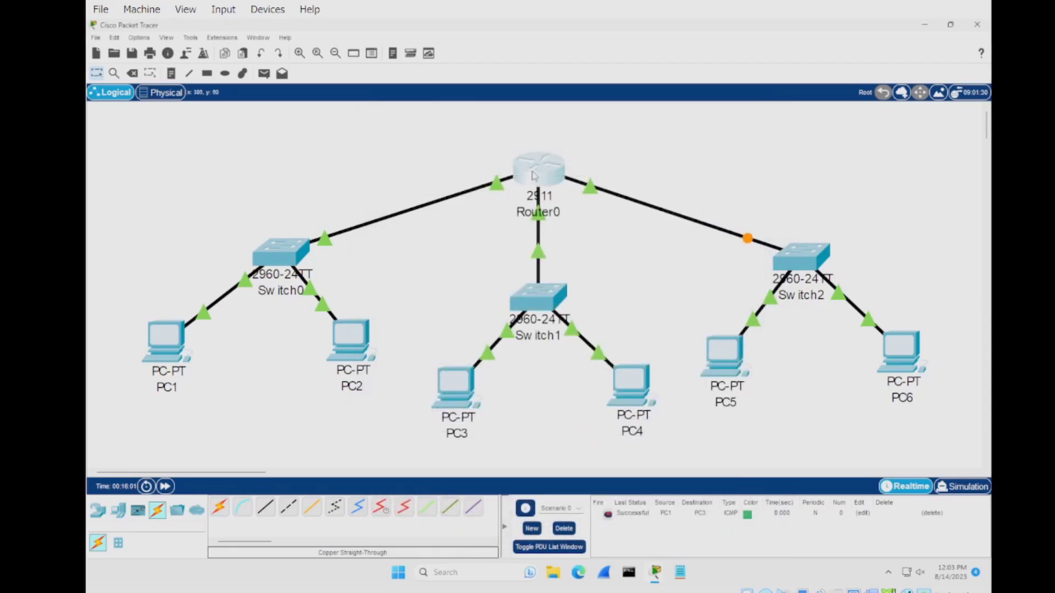
- Give PC5 the static IPv4 address 192.168.2.3 with subnet mask 255.255.255.0
left_click(728, 353)
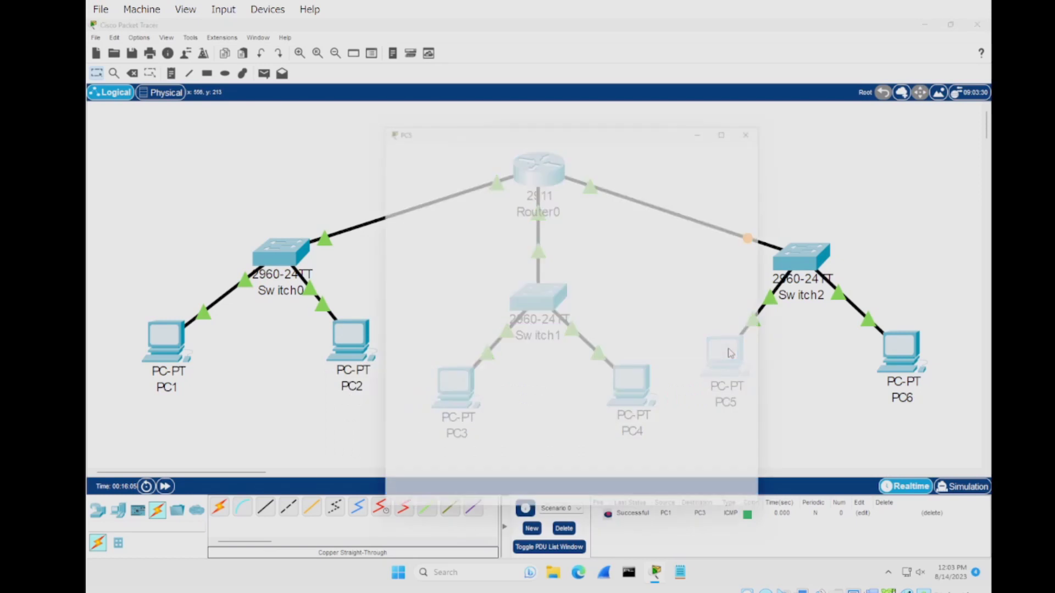
left_click(466, 144)
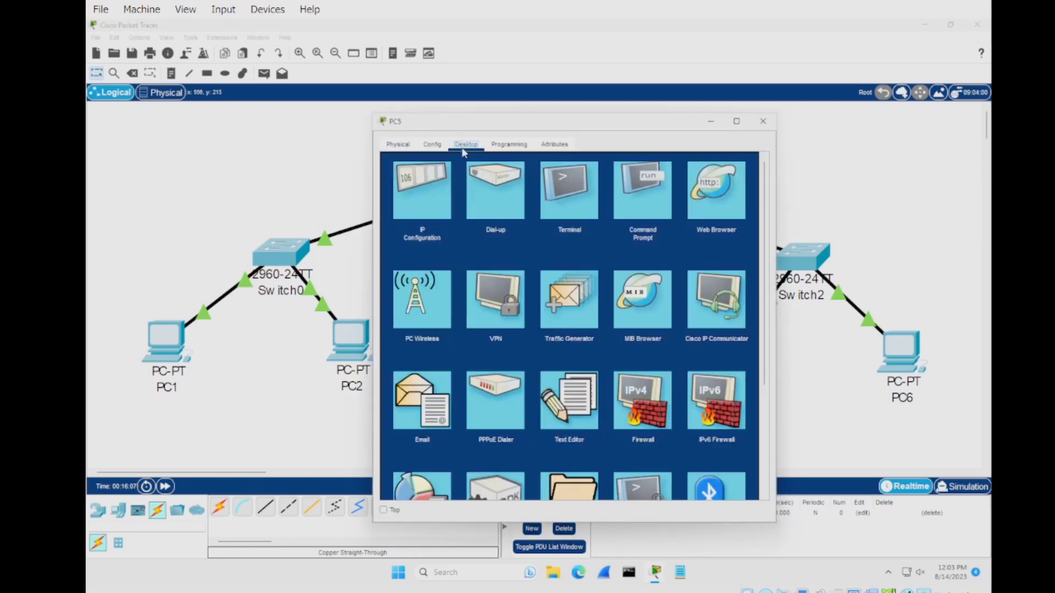
left_click(451, 211)
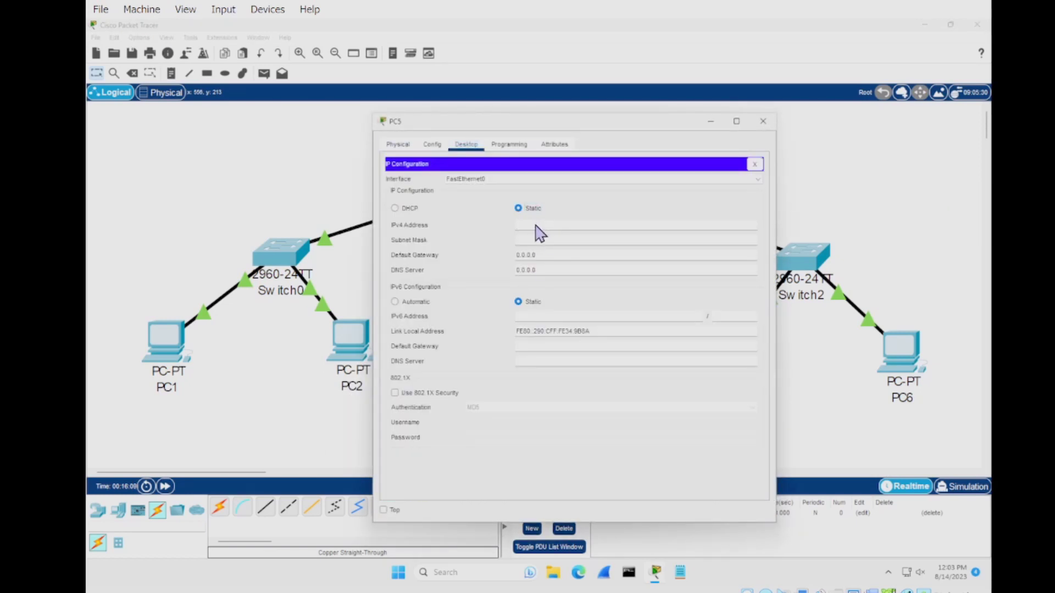
left_click(536, 226)
type("192.168.2.3")
key("Tab")
key("Tab")
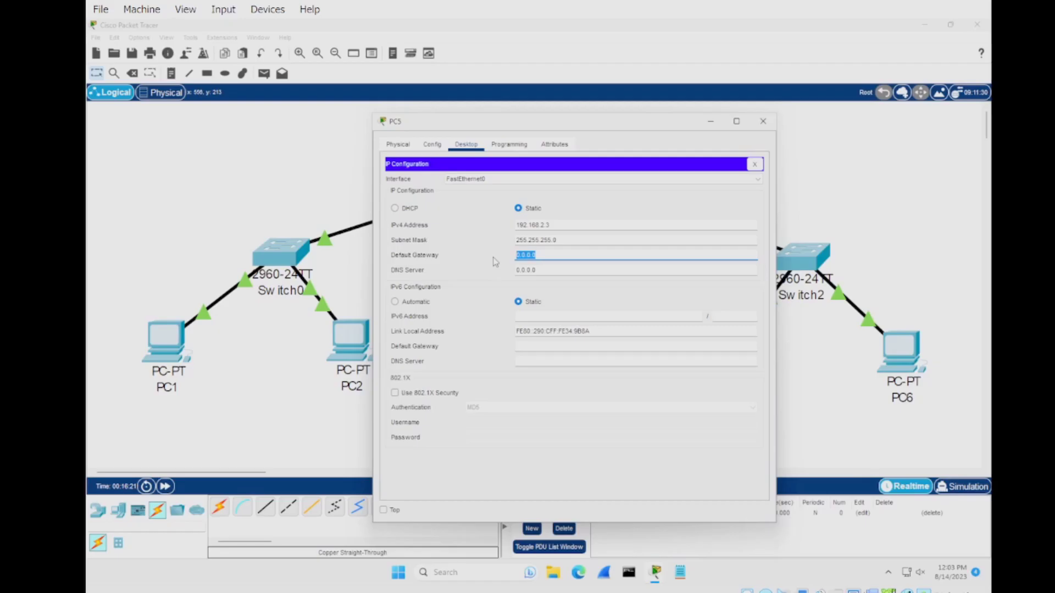
type("1")
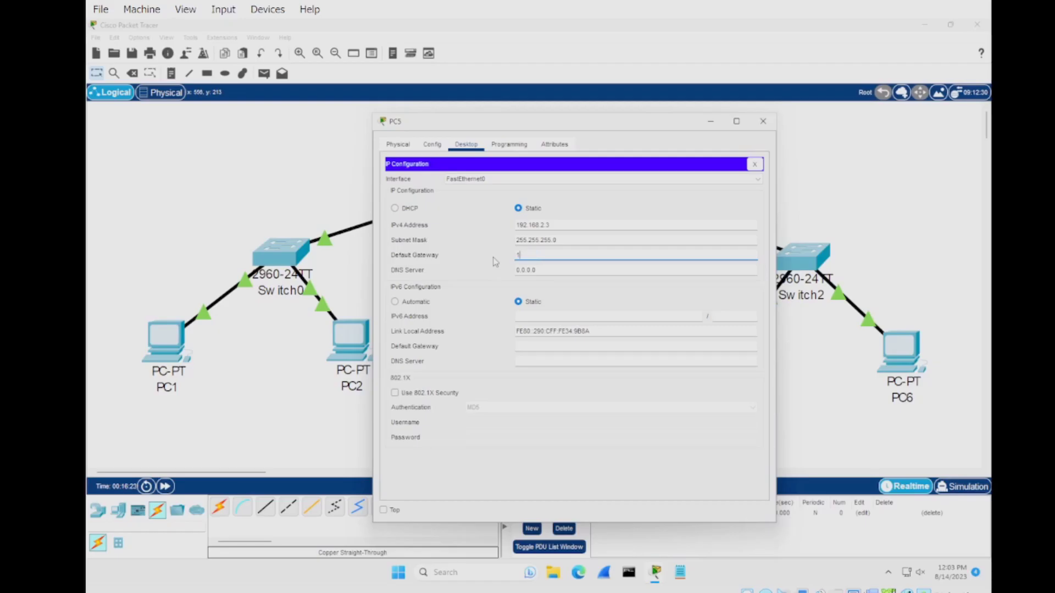
type("92.1.68.2.1")
left_click(494, 258)
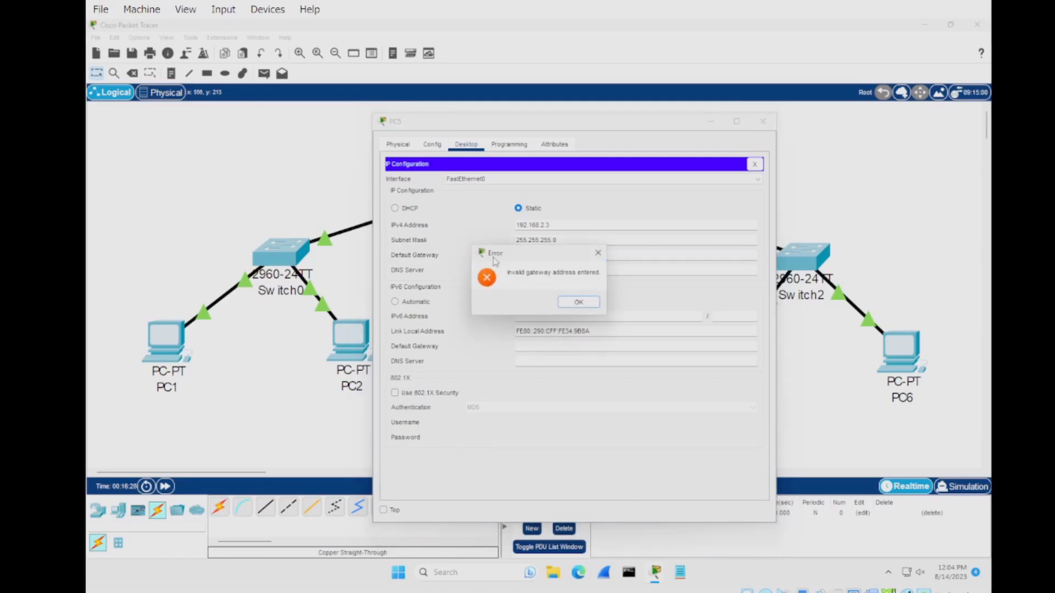
left_click(578, 301)
- Set PC5's default gateway to 192.168.2.1 and close its window
left_click(529, 257)
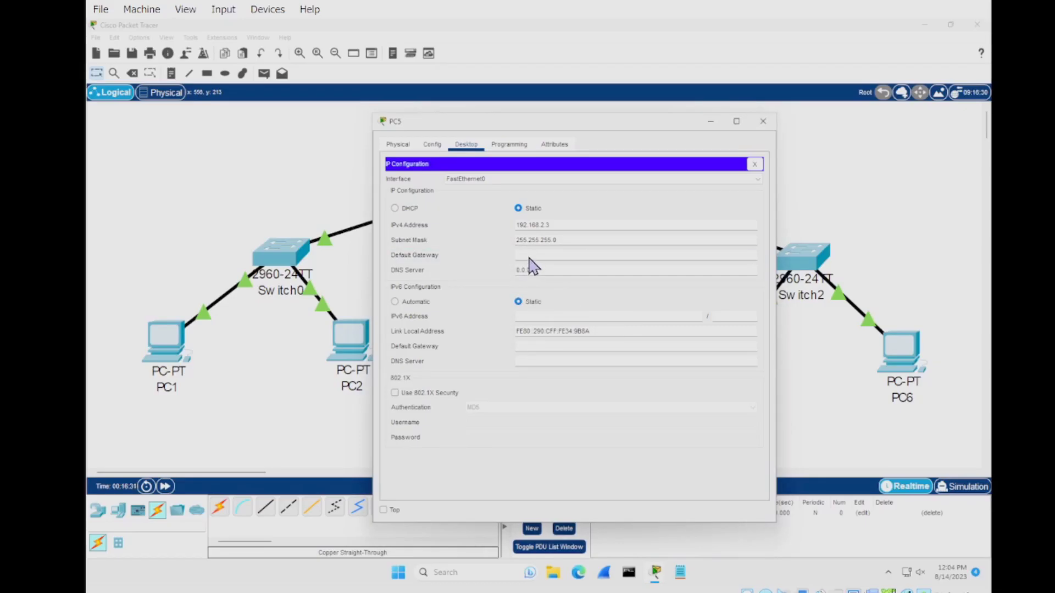
type("192.168.2.1")
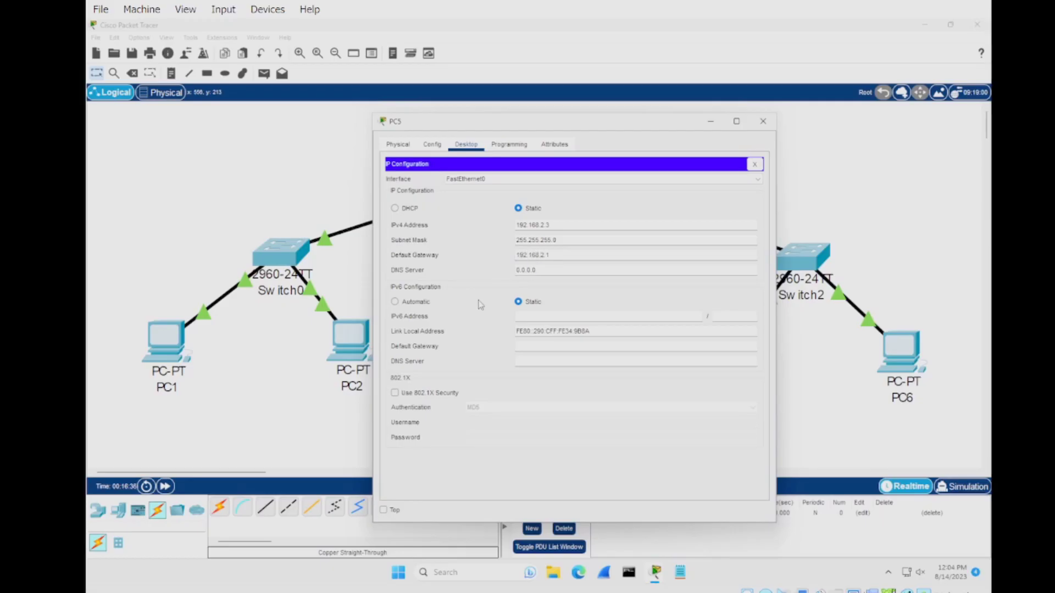
left_click(762, 121)
- Give PC6 the static IPv4 address 192.168.2.4, subnet mask 255.255.255.0 and default gateway 192.168.2.1, and close its window
left_click(906, 361)
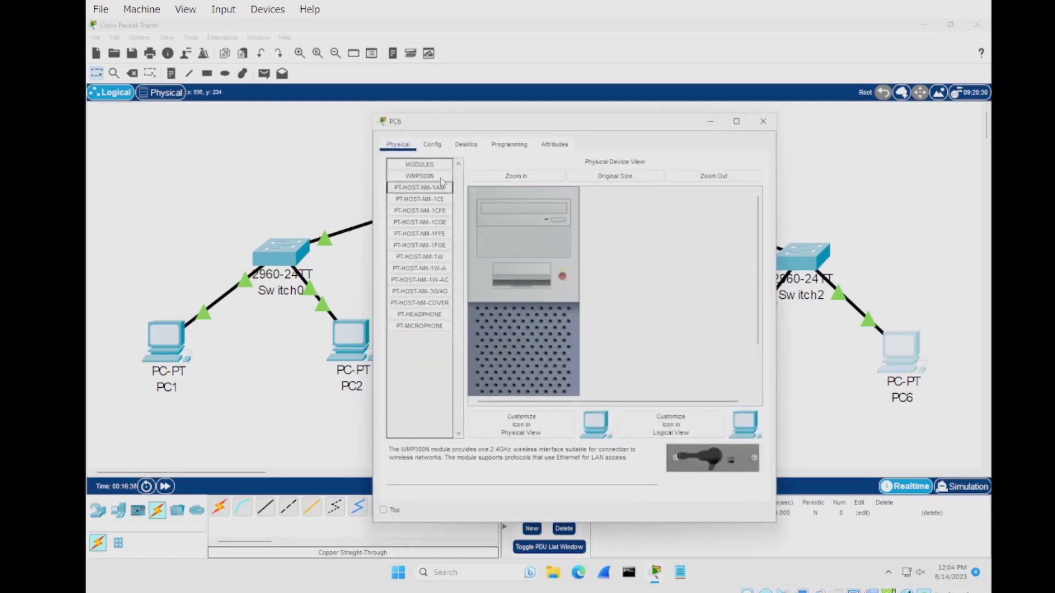
left_click(472, 146)
left_click(431, 189)
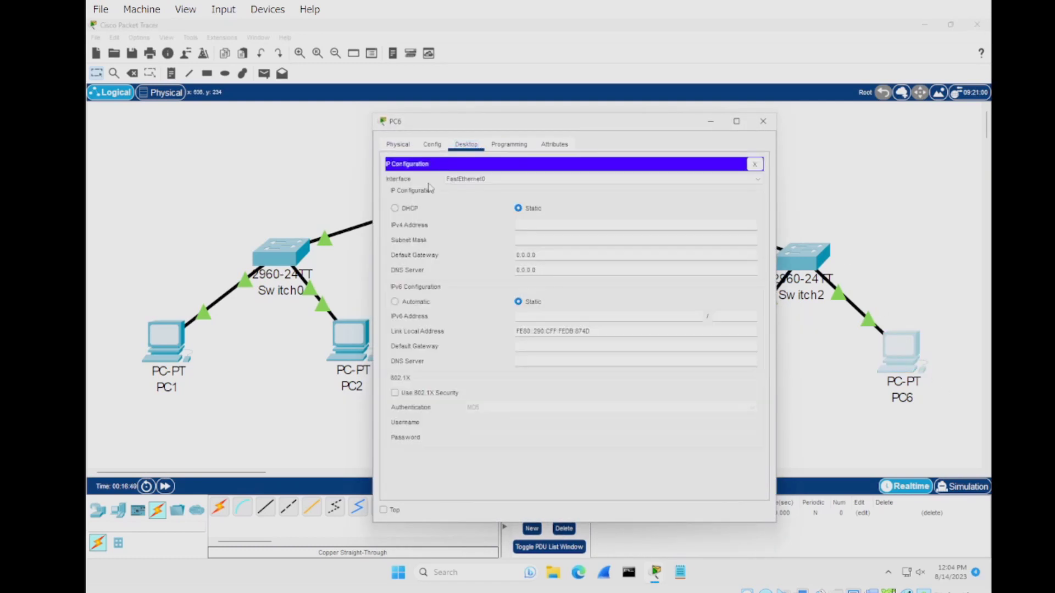
left_click(528, 225)
type("192.168.2.4")
key("Tab")
key("Tab")
type("192.1")
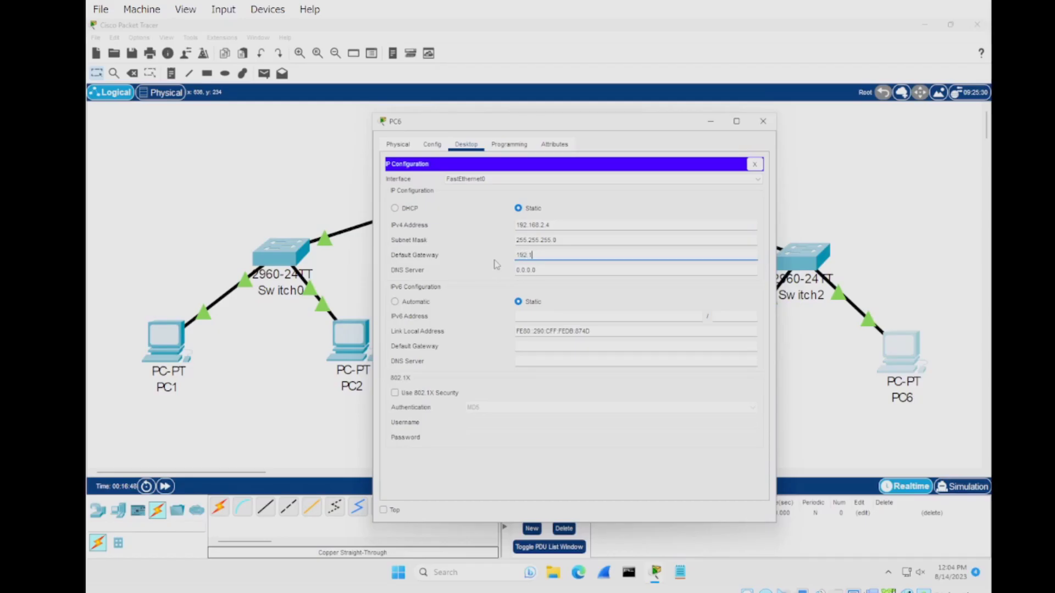
type("68.2.1")
left_click(763, 121)
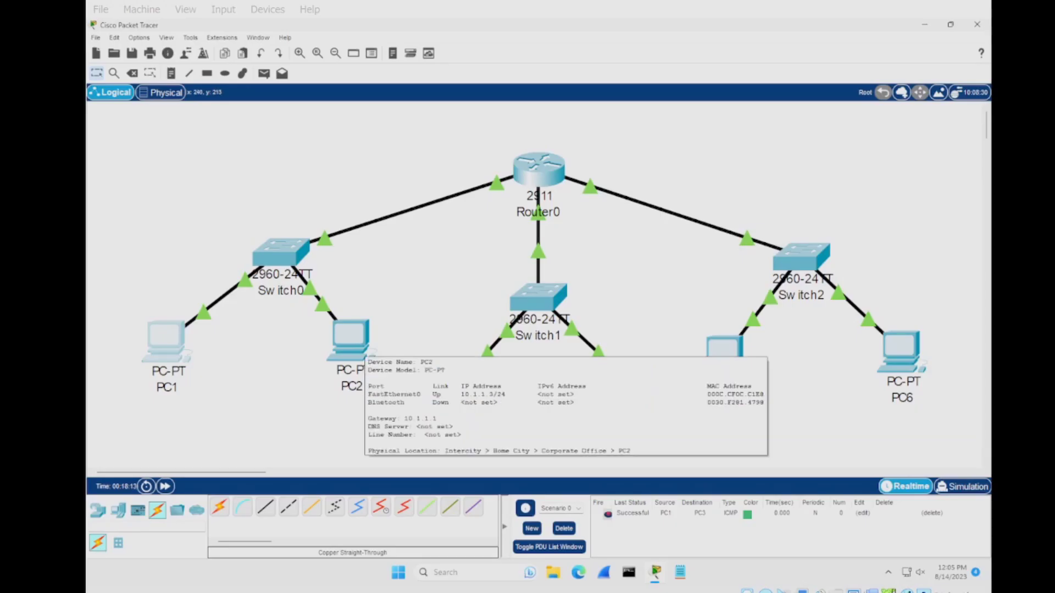
- Ping PC5 at 192.168.2.3 twice from PC2's command prompt
left_click(360, 352)
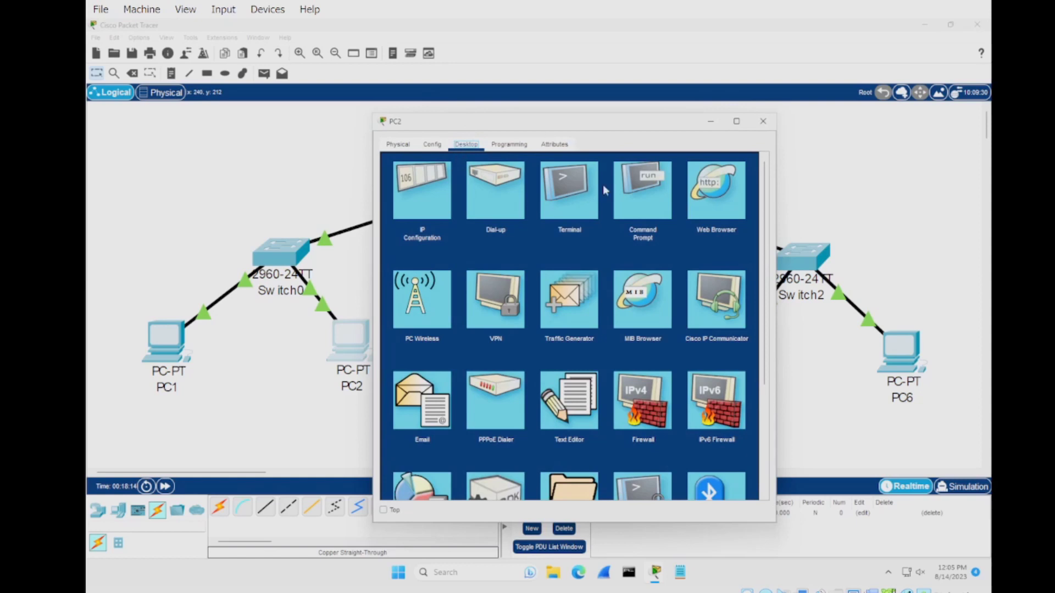
left_click(645, 189)
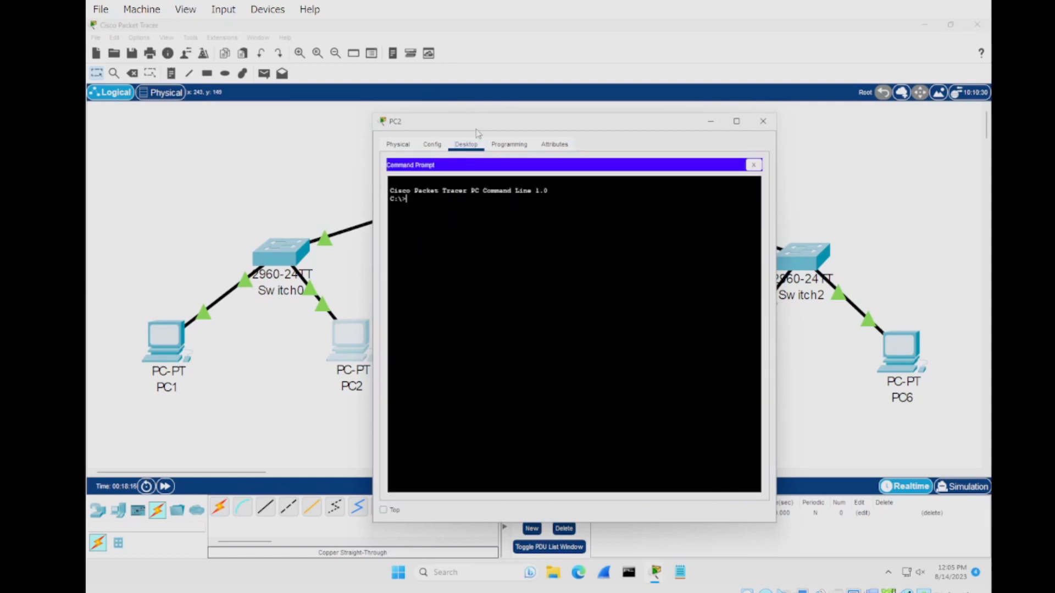
left_click_drag(477, 133, 345, 88)
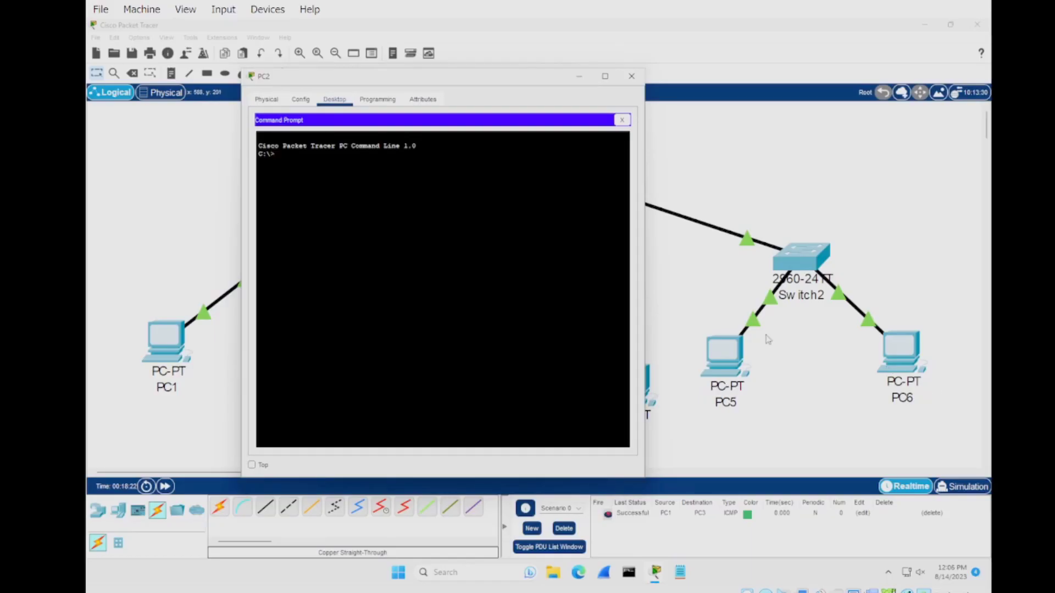
type("ping 192.168.2.3")
key("Return")
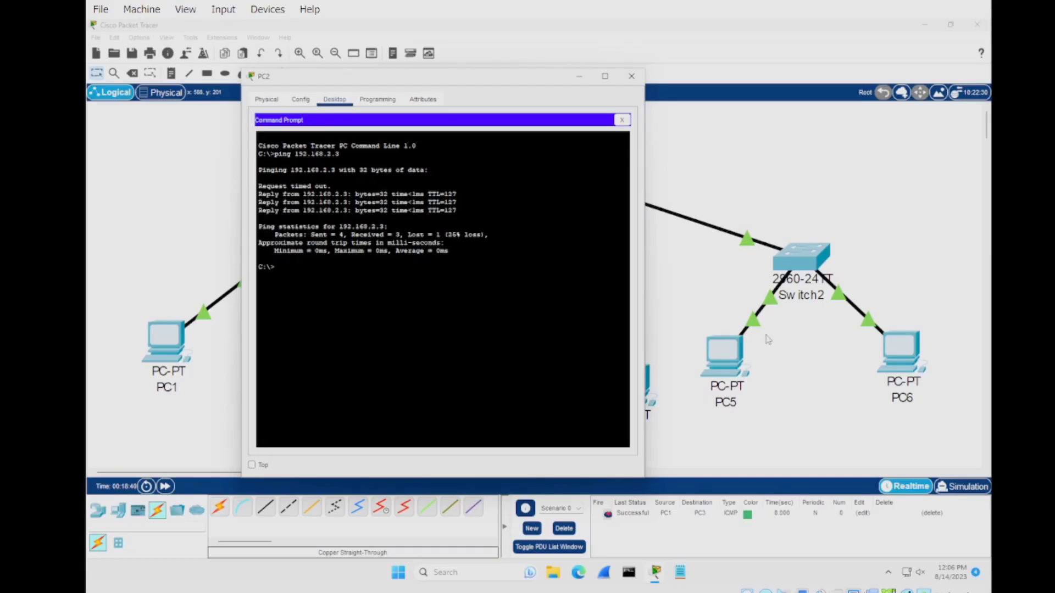
key("Up")
key("Return")
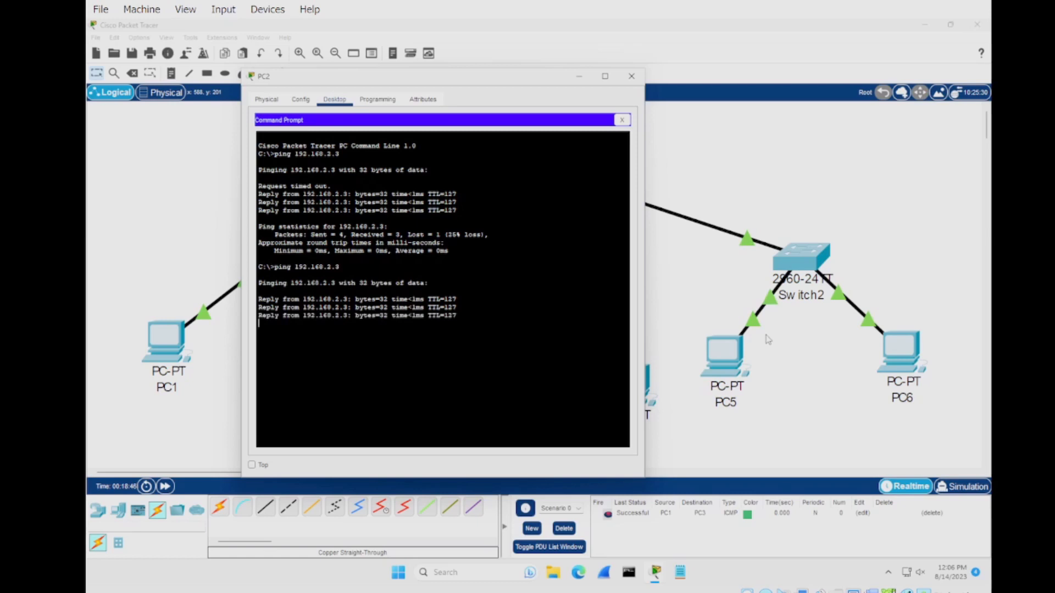
- Ping PC6 at 192.168.2.4 from PC2's command prompt
key("Up")
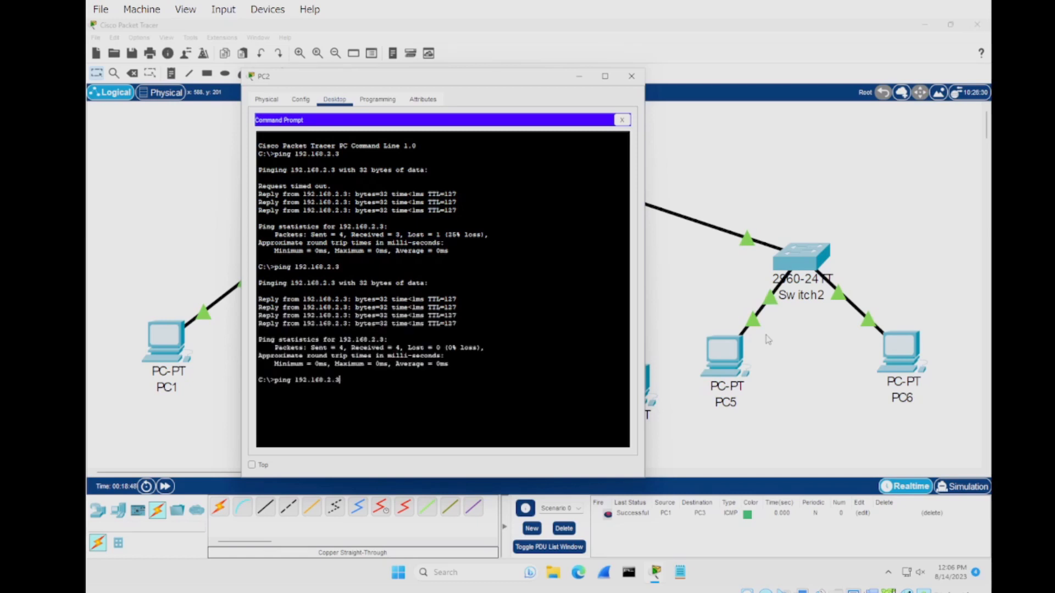
key("BackSpace")
type("4")
key("Return")
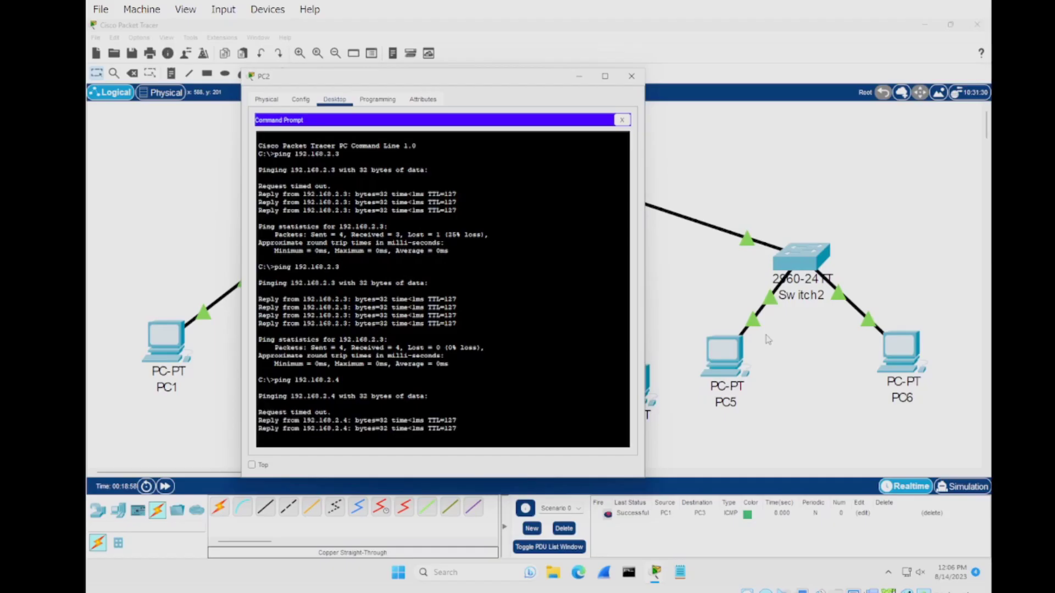
- Repeat the ping to PC6 at 192.168.2.4 from PC2's command prompt and close PC2's window
key("Up")
key("Return")
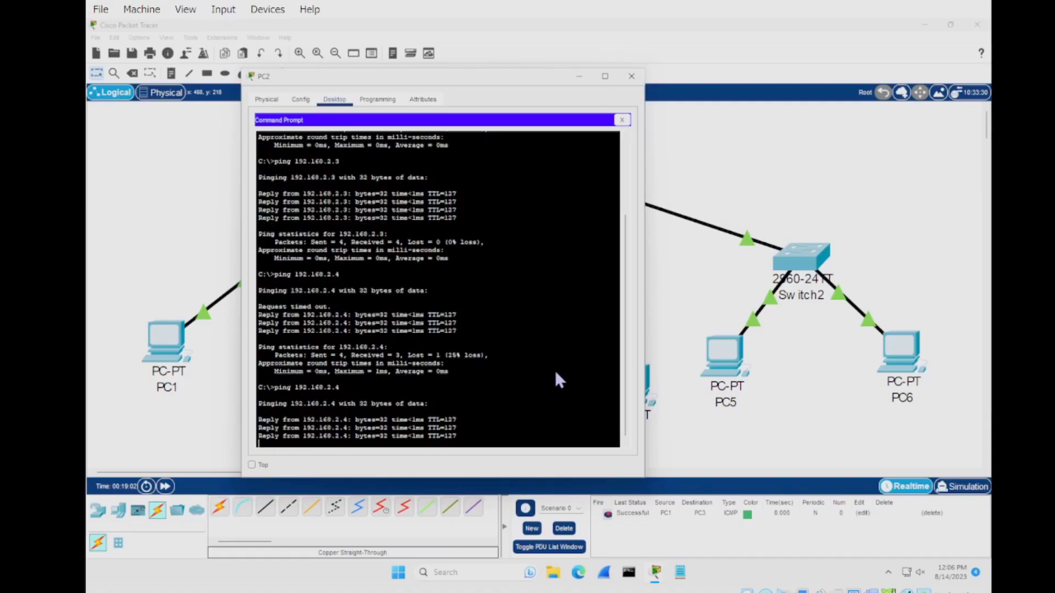
left_click(631, 77)
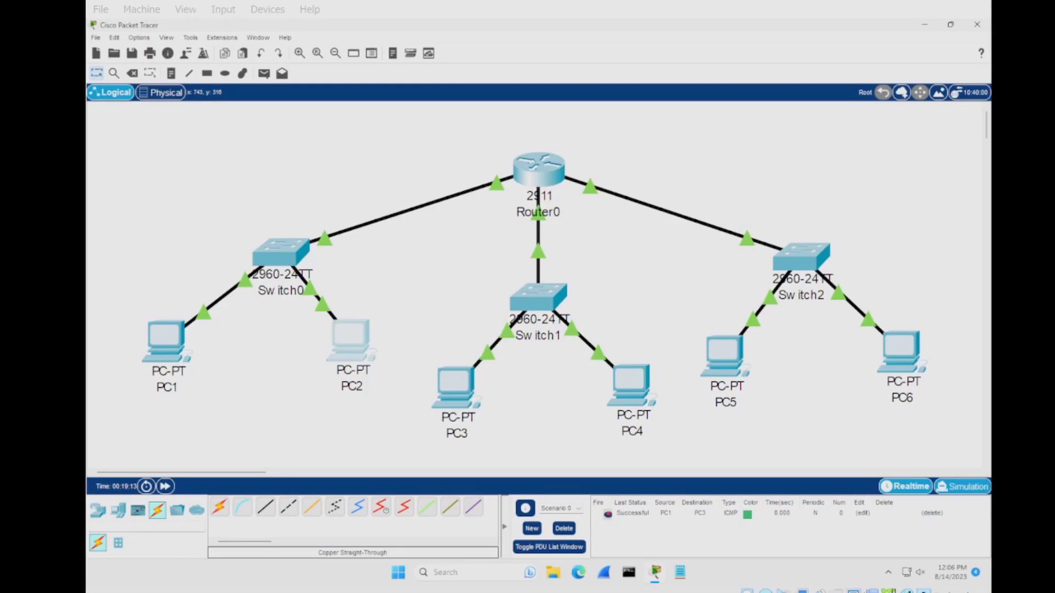
- Switch the network to simulation mode with the whole topology in view and delete the current scenario containing the PC1-to-PC3 PDU
left_click(962, 486)
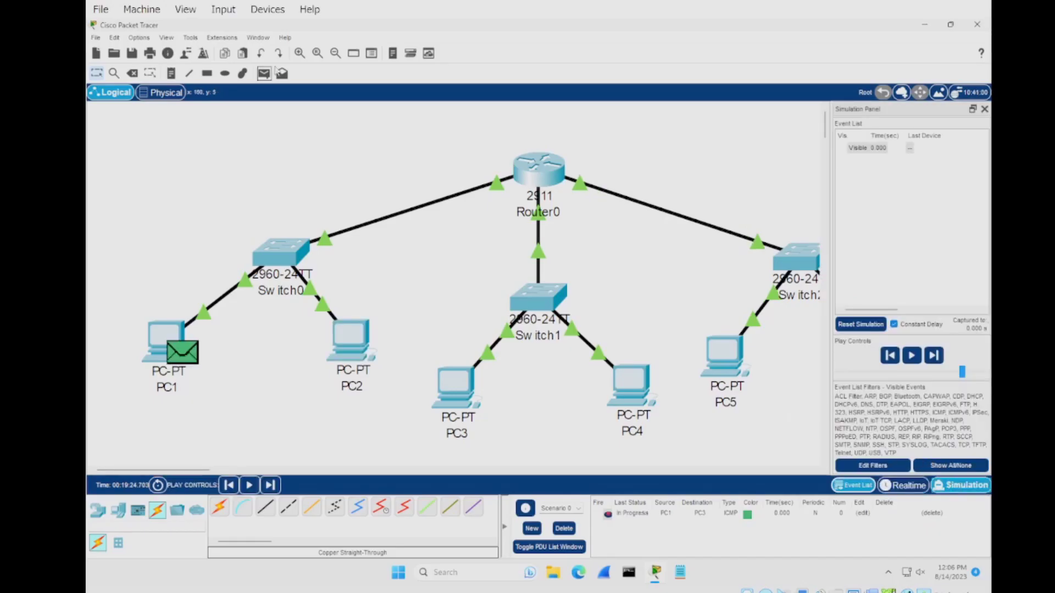
left_click(337, 54)
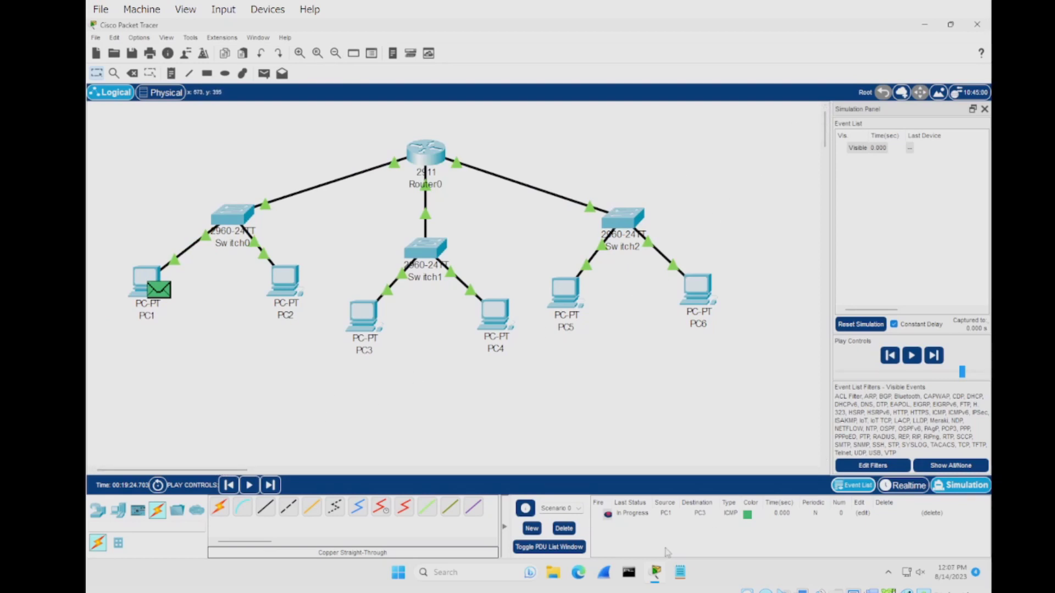
left_click(561, 529)
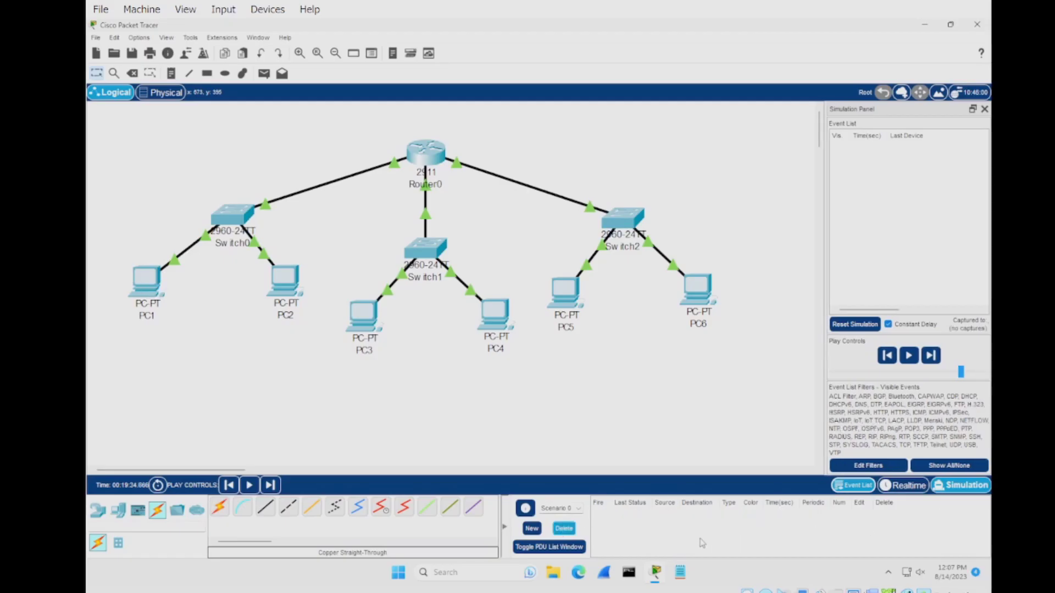
- Add a simple PDU from PC1 to PC6, play the simulation until the reply reaches PC1, and stop playback
left_click(263, 73)
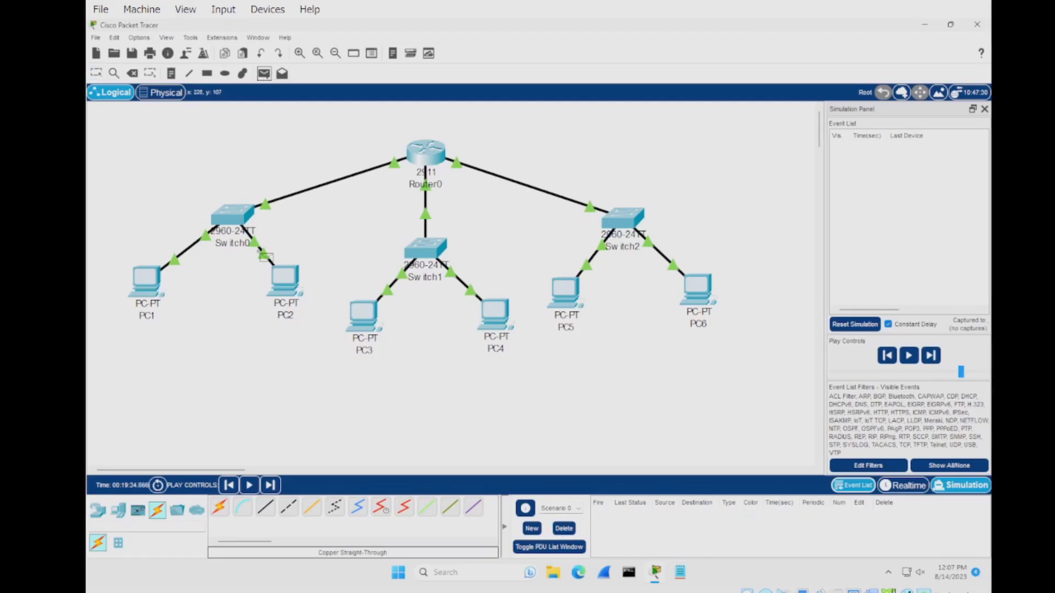
left_click(154, 287)
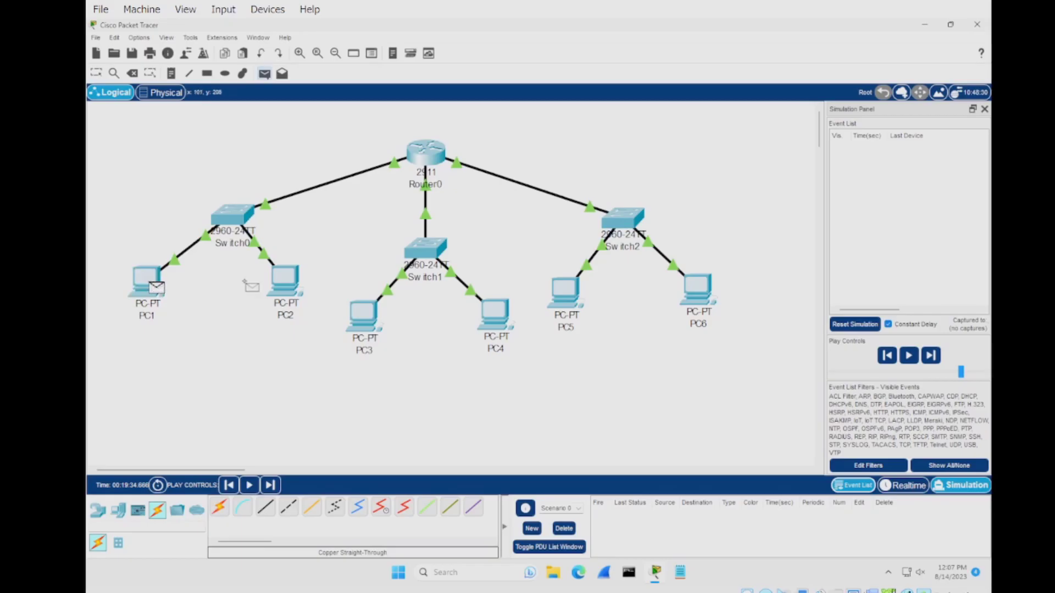
left_click(694, 287)
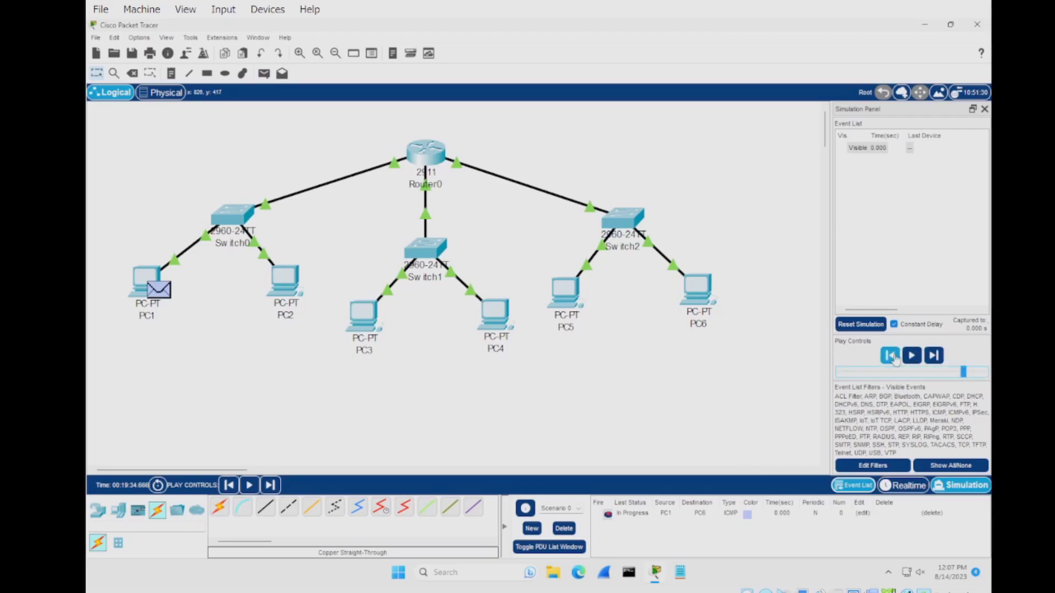
left_click(912, 356)
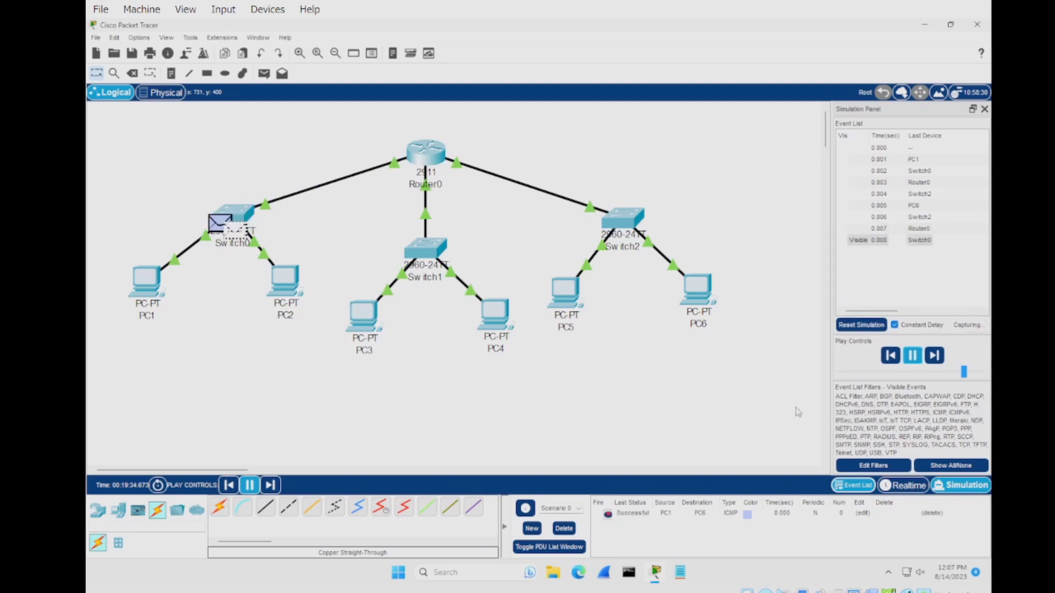
left_click(912, 356)
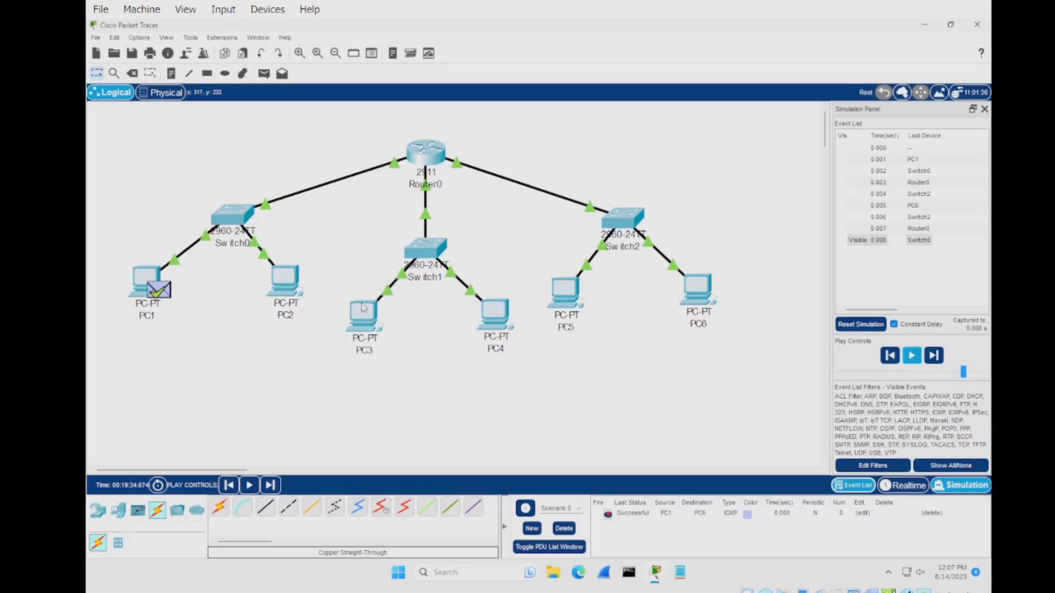
mouse_move(366, 307)
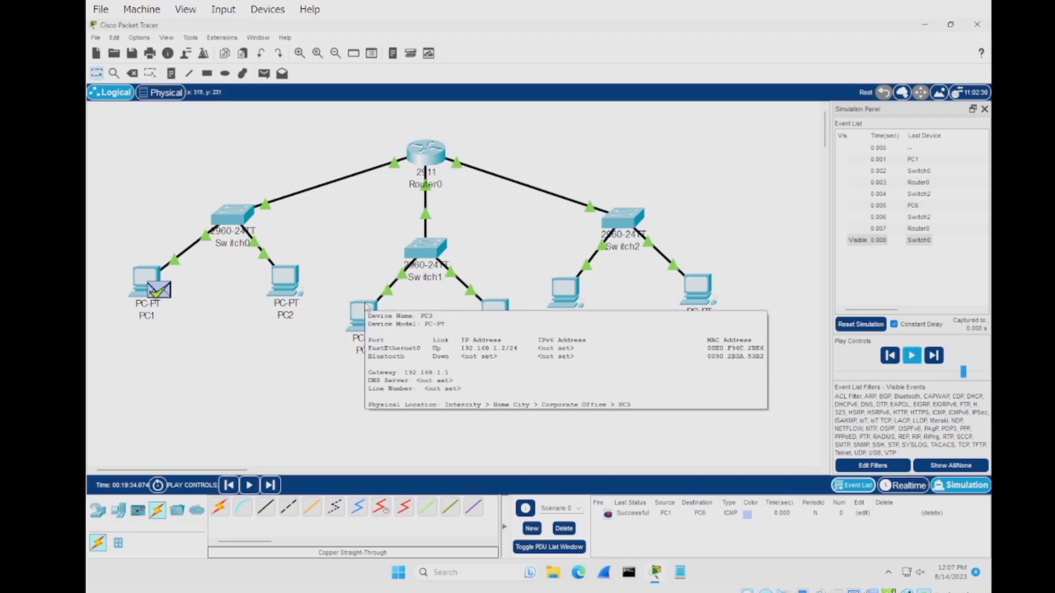